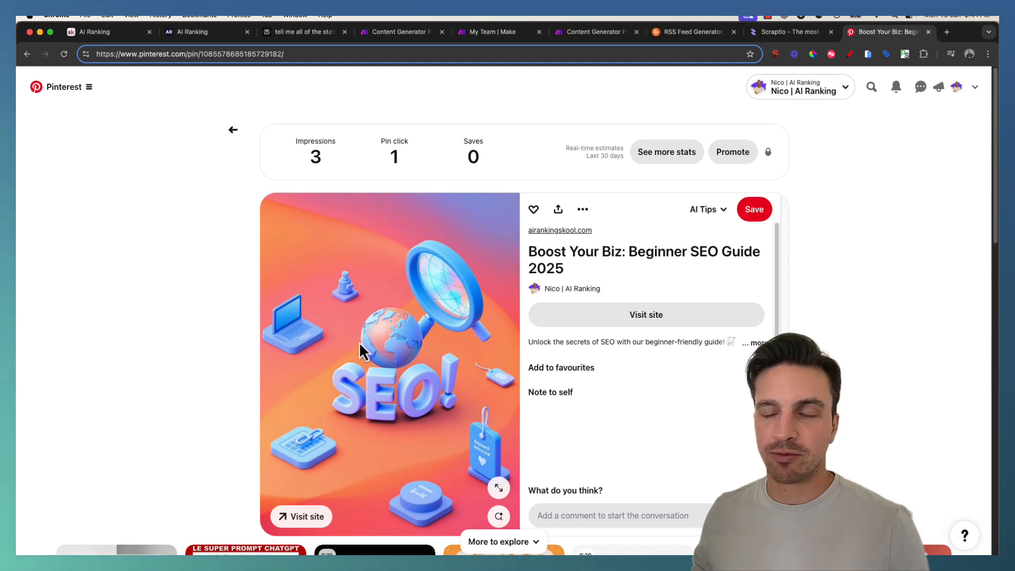
Read the full description of the SEO guide pin and view the blog article it links to
scroll(704, 365, "down", 1)
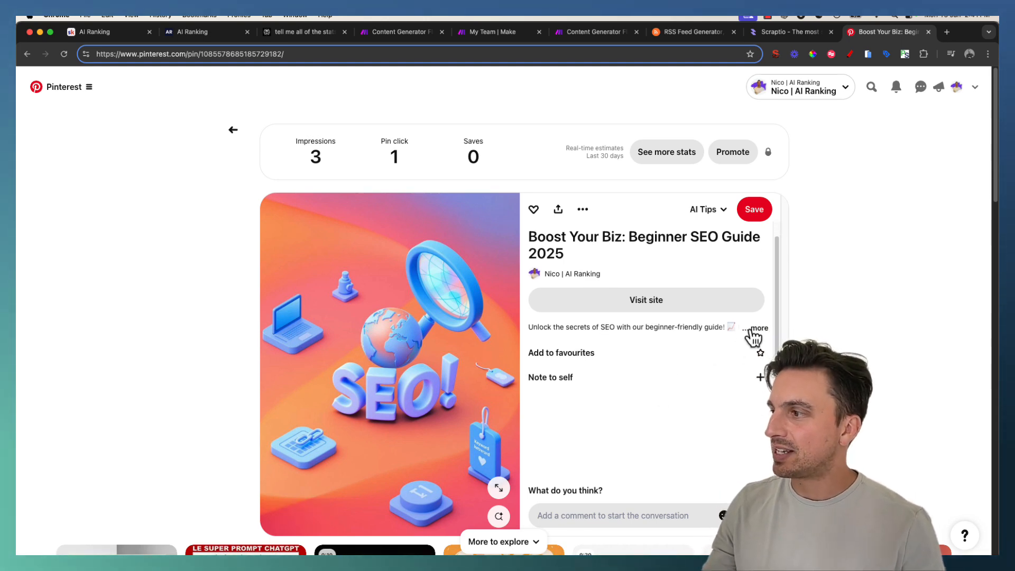
left_click(752, 330)
scroll(630, 349, "down", 2)
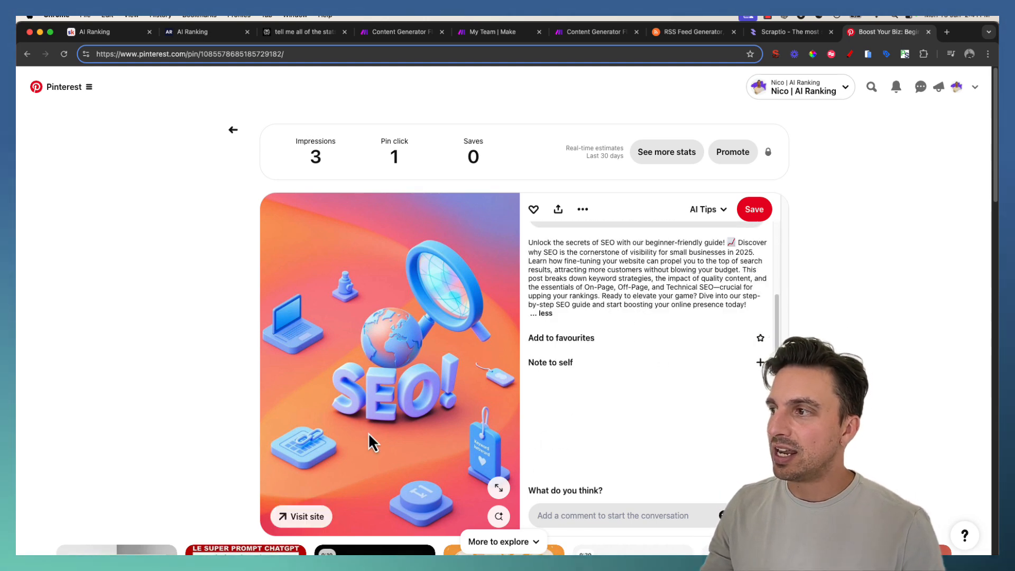
scroll(610, 317, "up", 3)
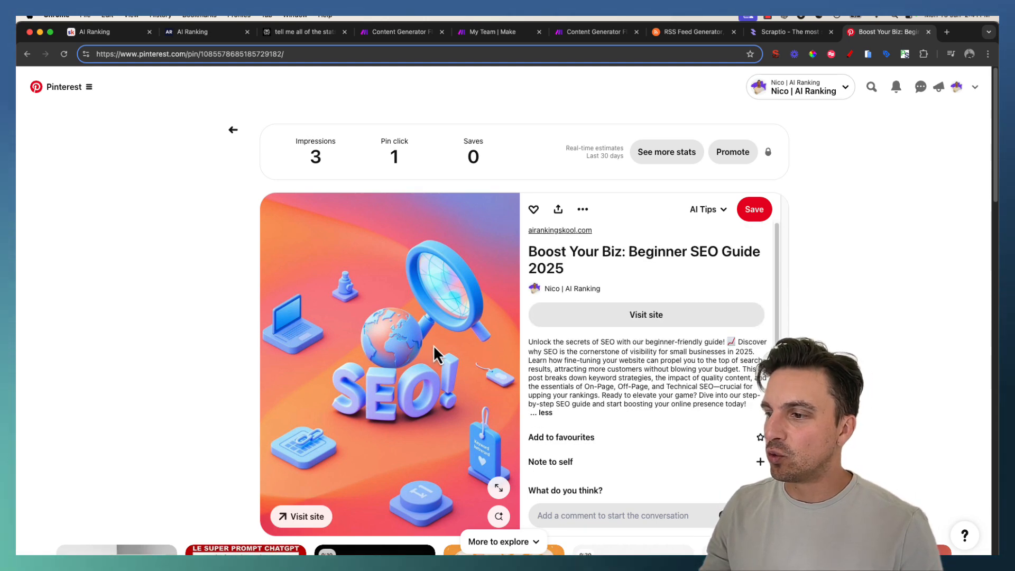
left_click(304, 519)
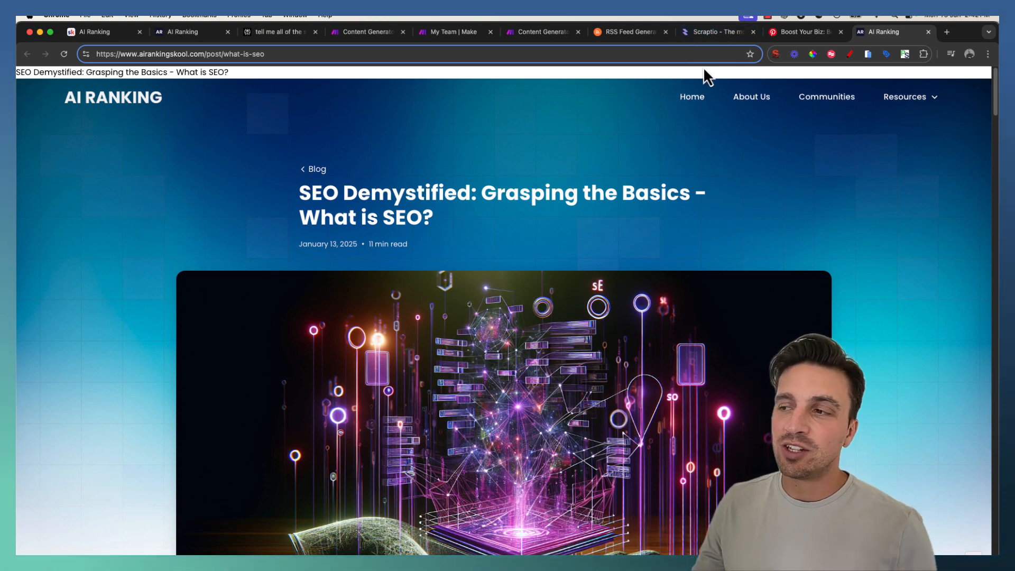
scroll(719, 95, "down", 3)
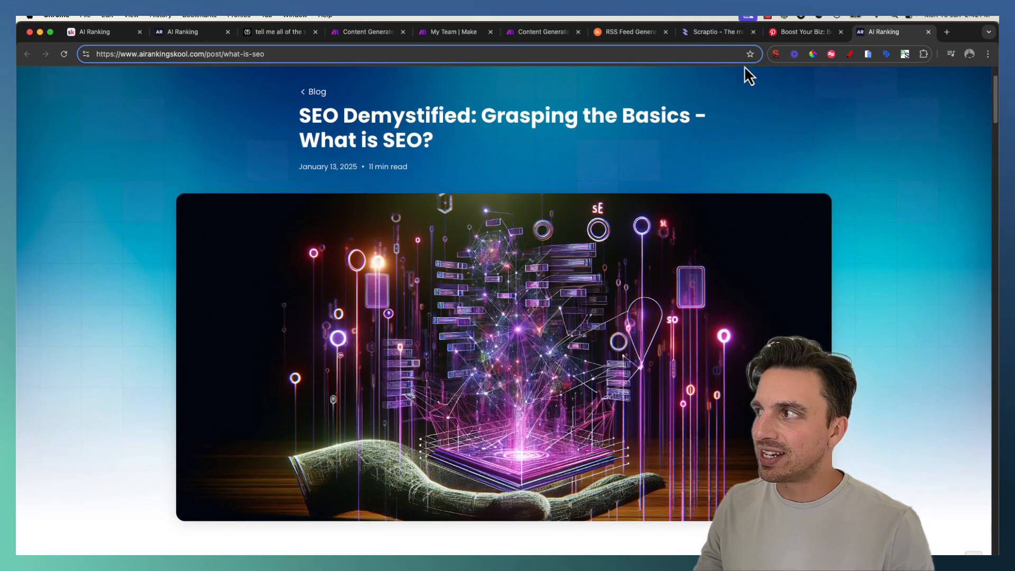
Review the content generator scenario in Make and the RSS.app and Scraptio pages used by the automation
left_click(779, 33)
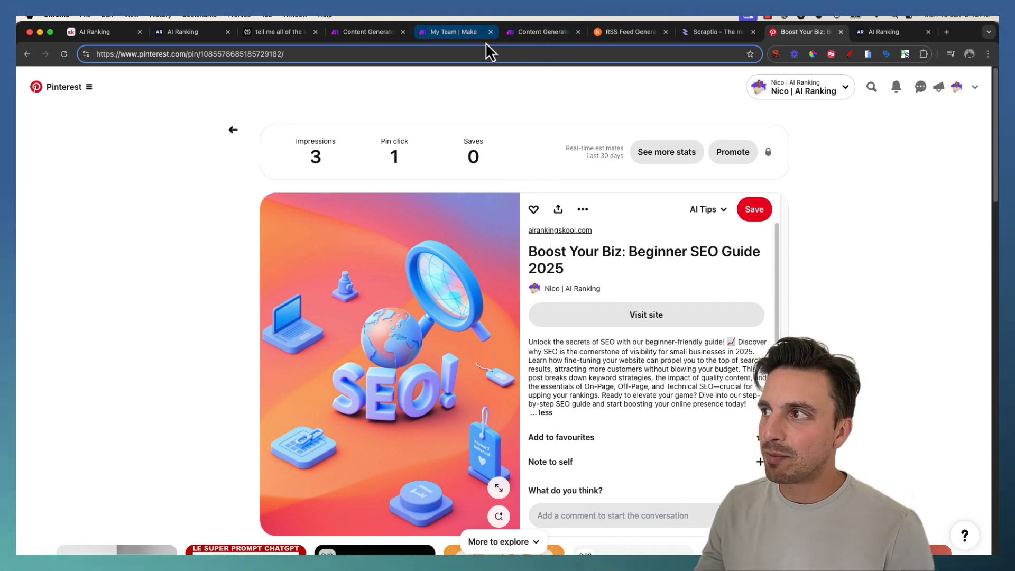
left_click(528, 35)
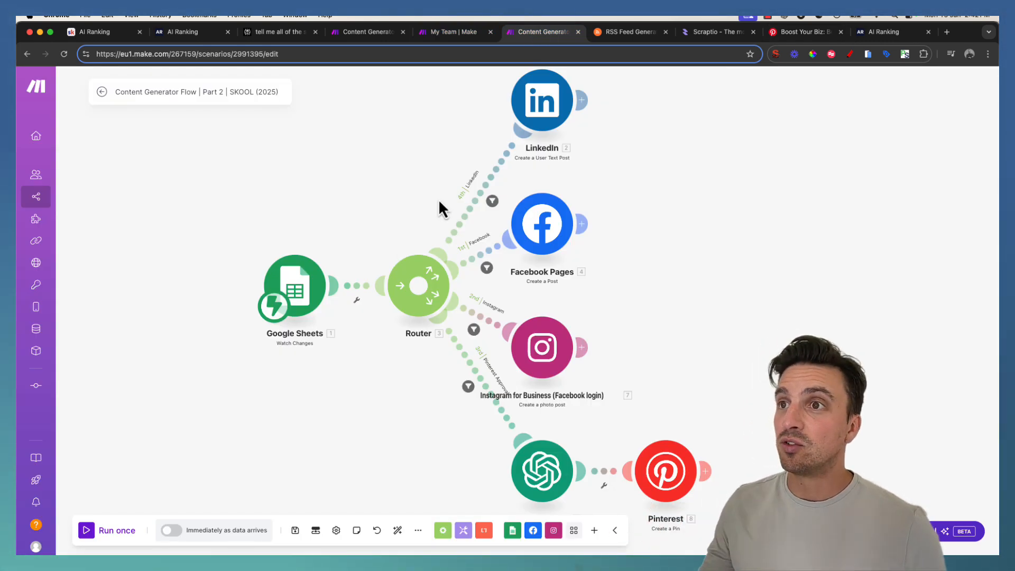
left_click(84, 31)
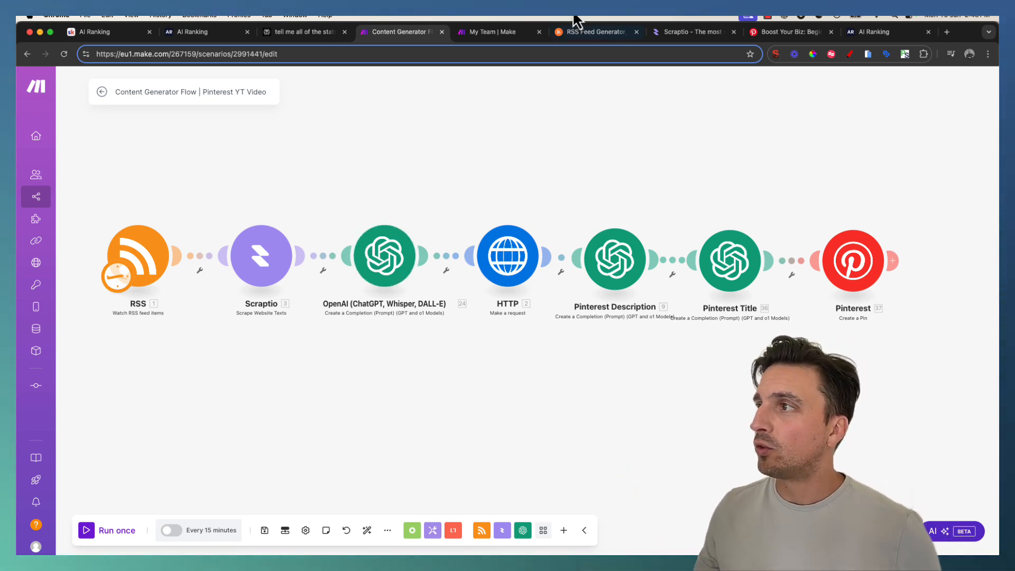
left_click(570, 33)
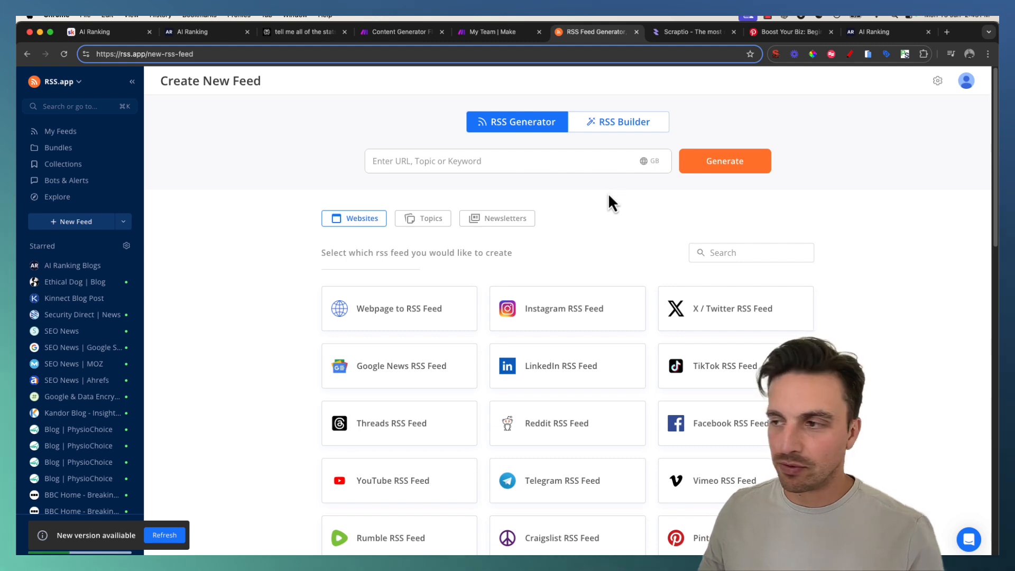
left_click(686, 31)
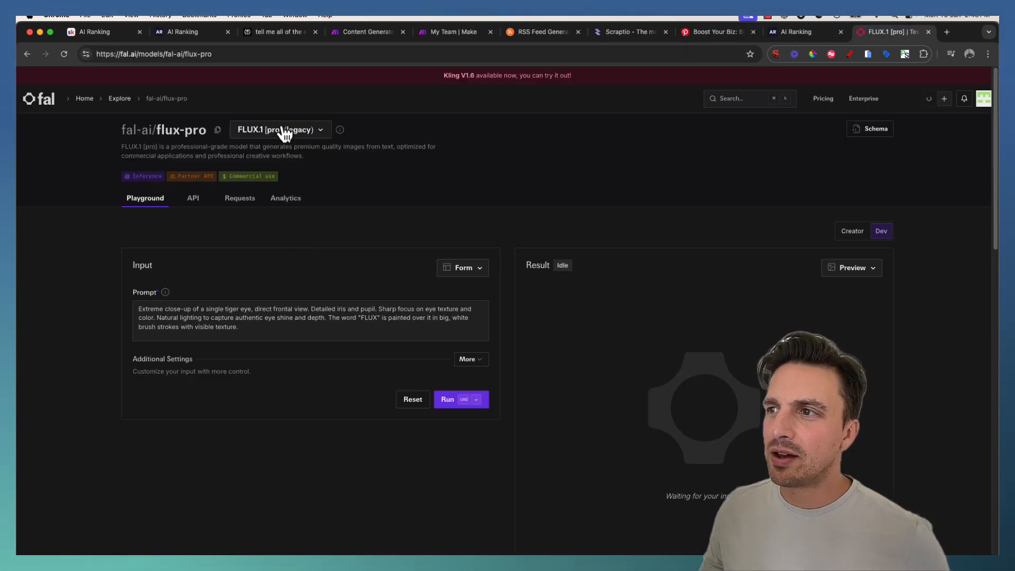
Select the FLUX 1.1 [pro] (ultra) model version on fal
left_click(283, 129)
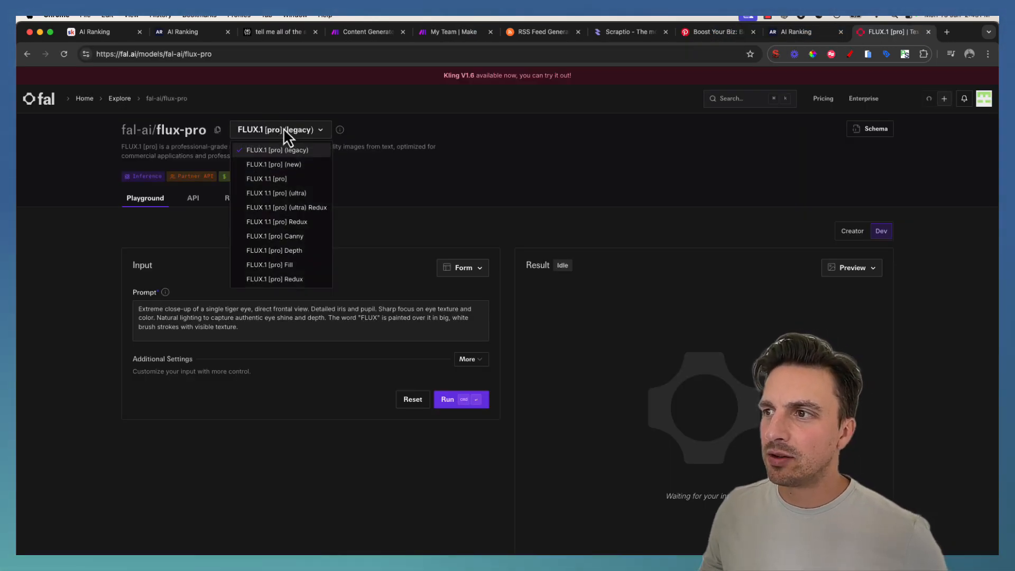
left_click(307, 197)
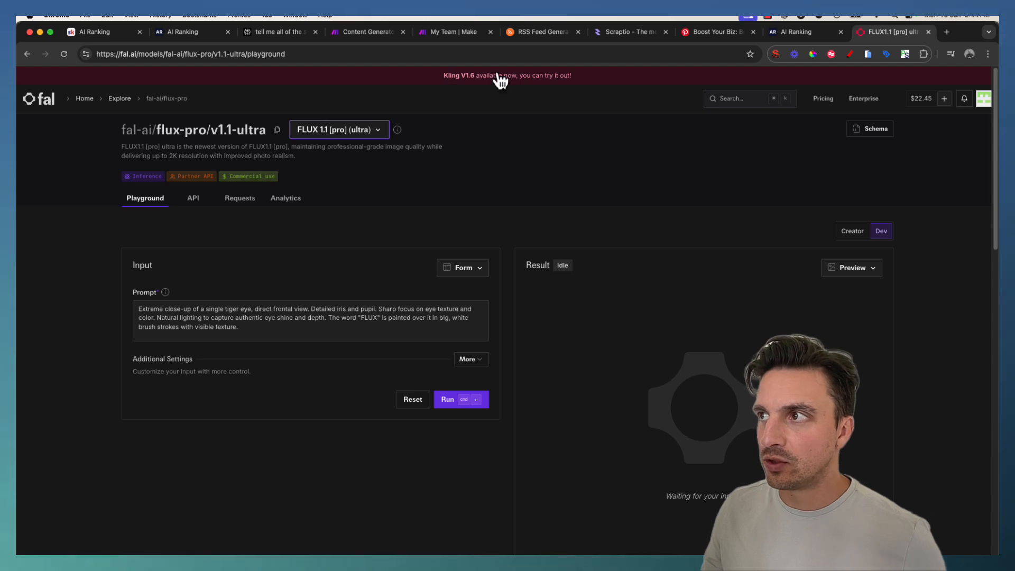
Review the Pinterest content scenario in Make, the source SEO blog article and the Pinterest pin made from it
left_click(370, 33)
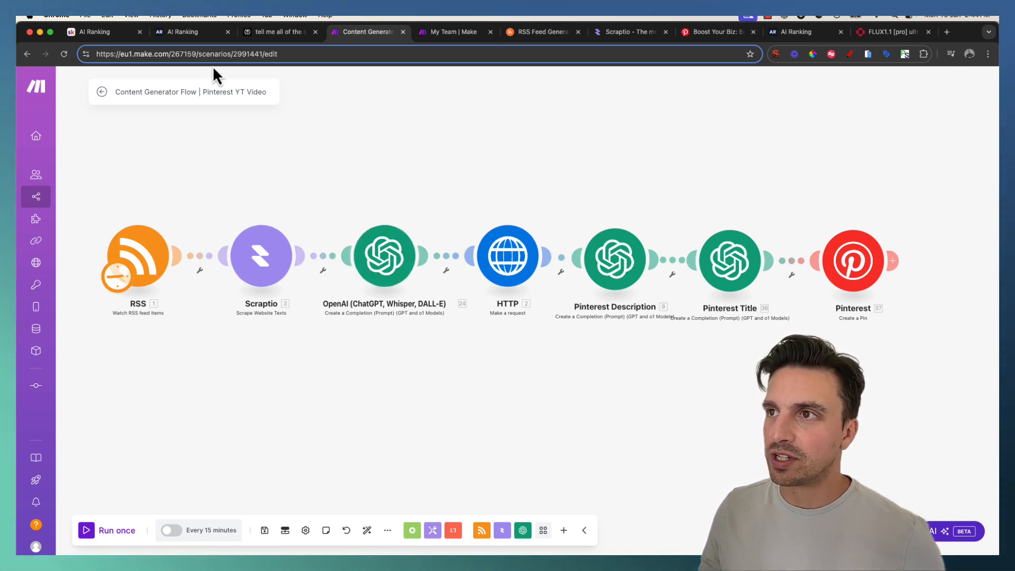
left_click(202, 36)
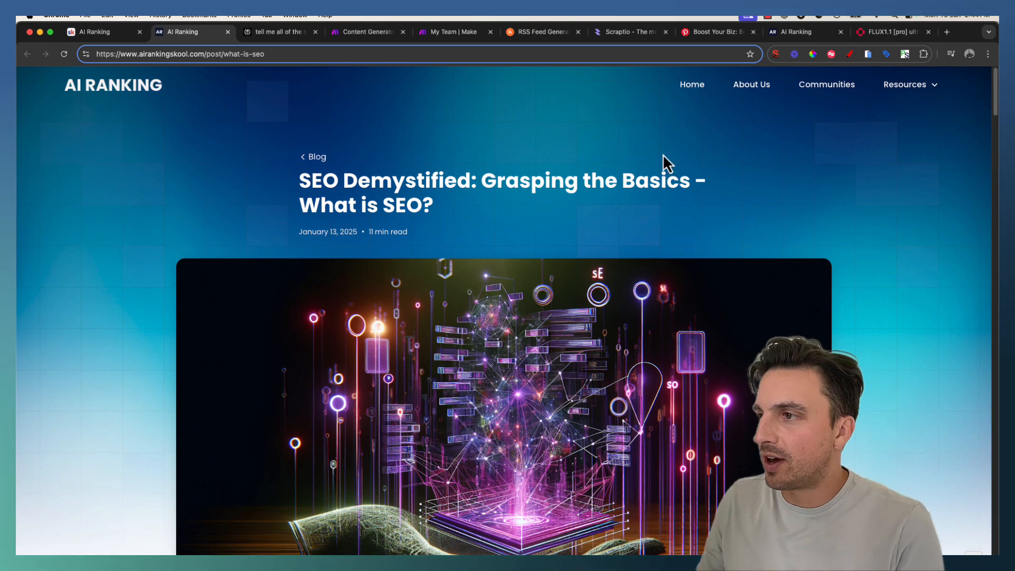
left_click(723, 33)
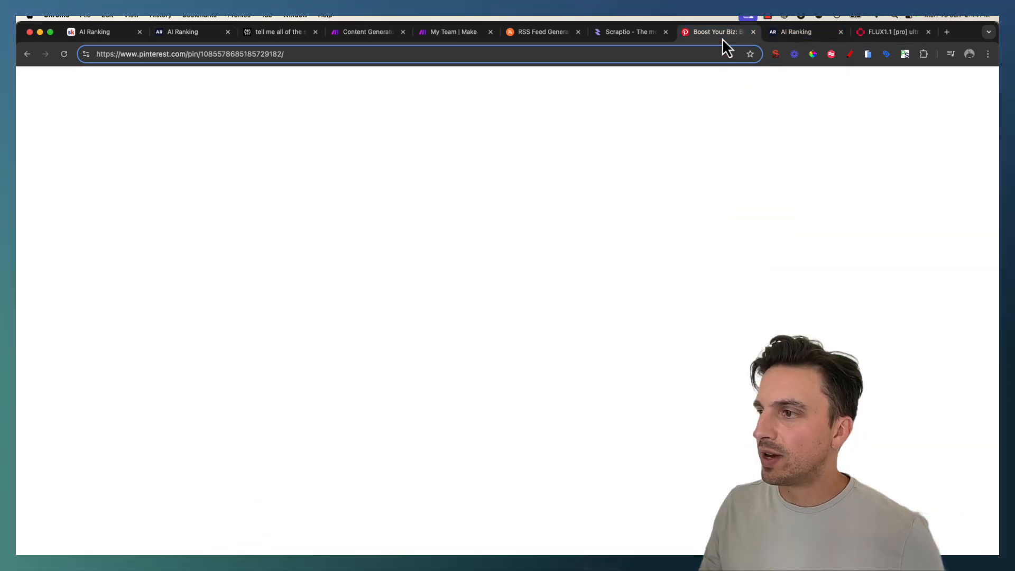
scroll(419, 312, "down", 1)
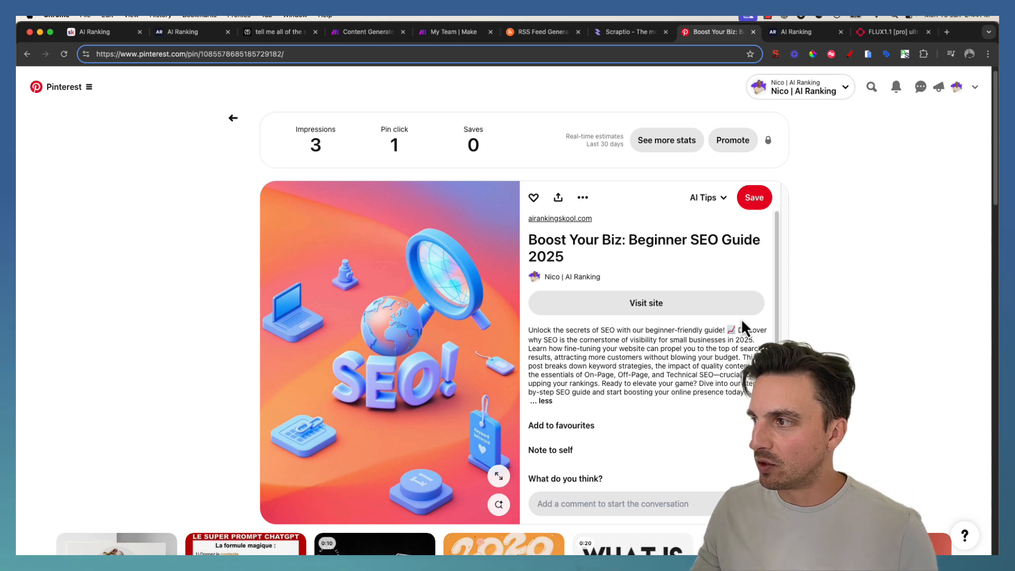
scroll(664, 315, "down", 3)
scroll(660, 306, "up", 3)
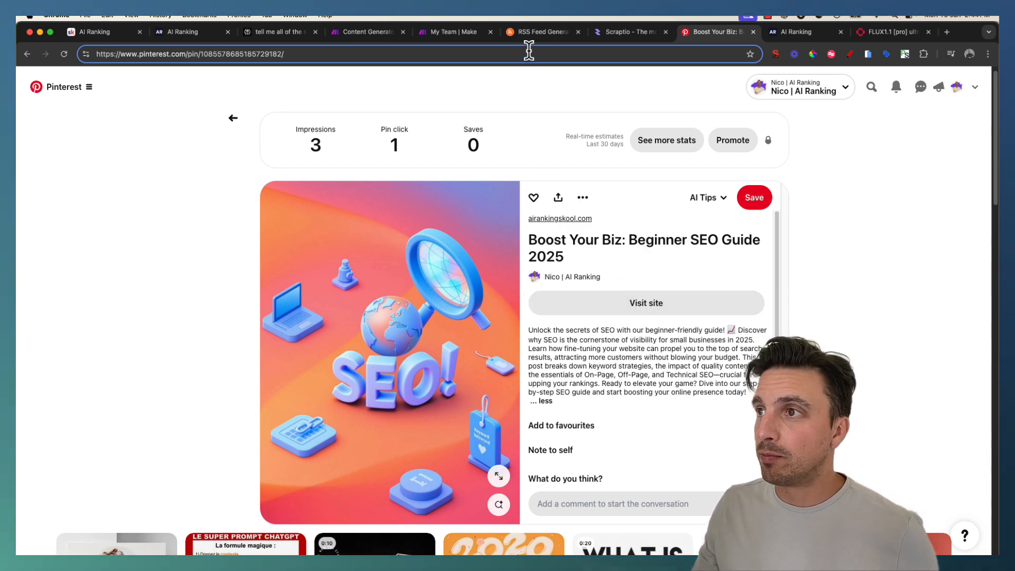
Switch to the Make team dashboard and create a new scenario
left_click(445, 38)
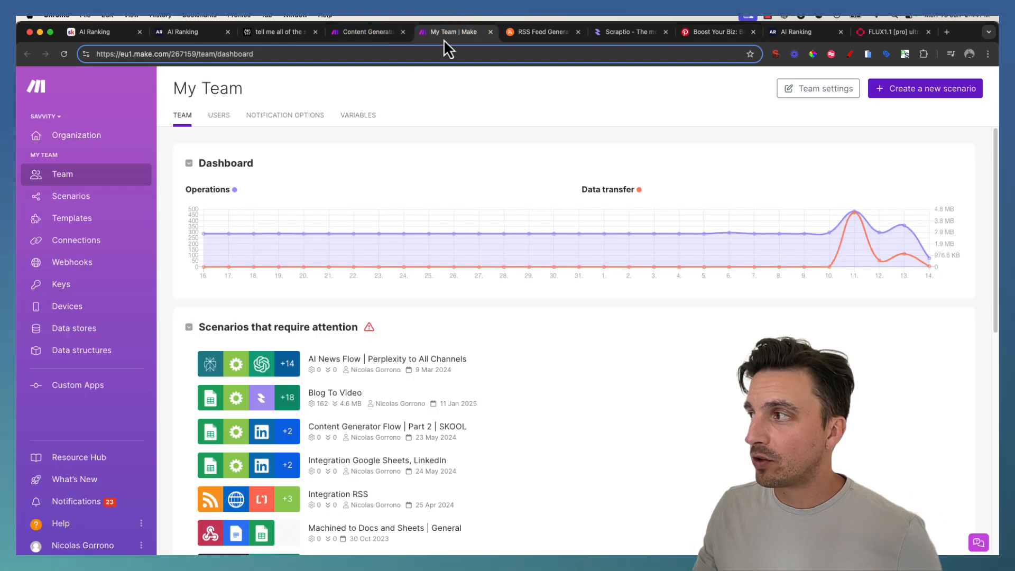
left_click(883, 99)
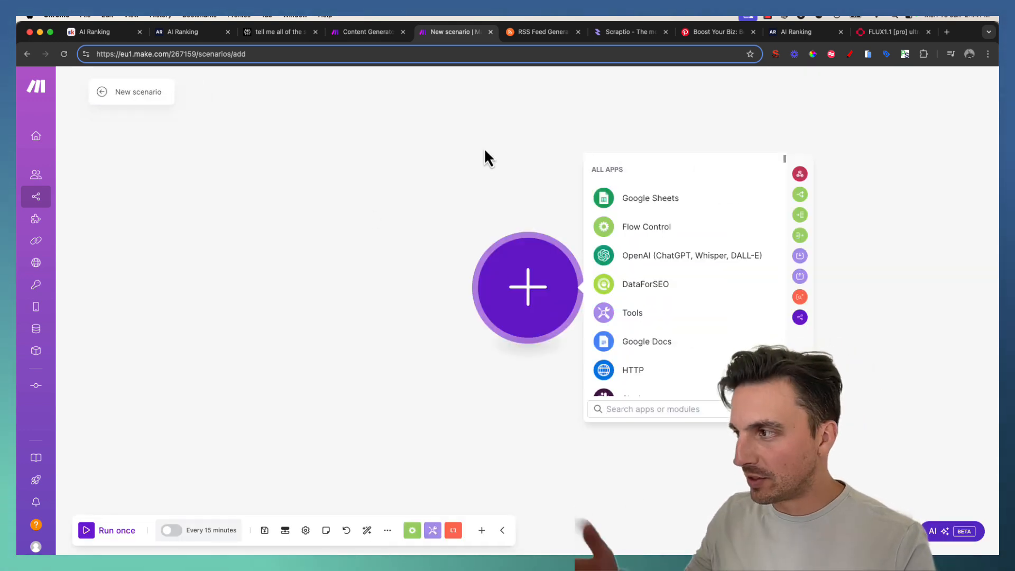
Reload RSS.app's new feed page and open the Blog Posts page of the AI Ranking website to get its address
left_click(545, 33)
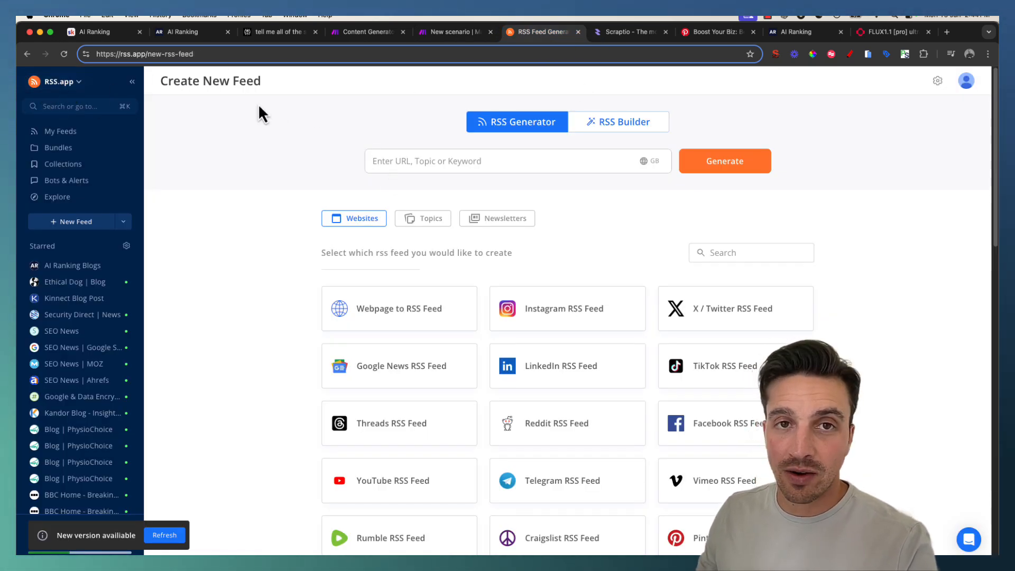
left_click(446, 166)
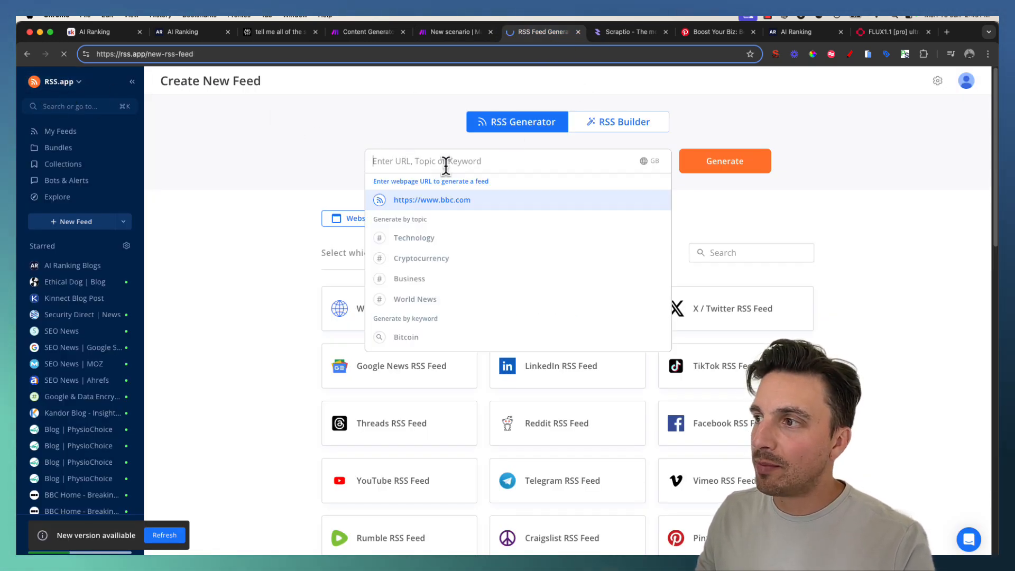
key("super+r")
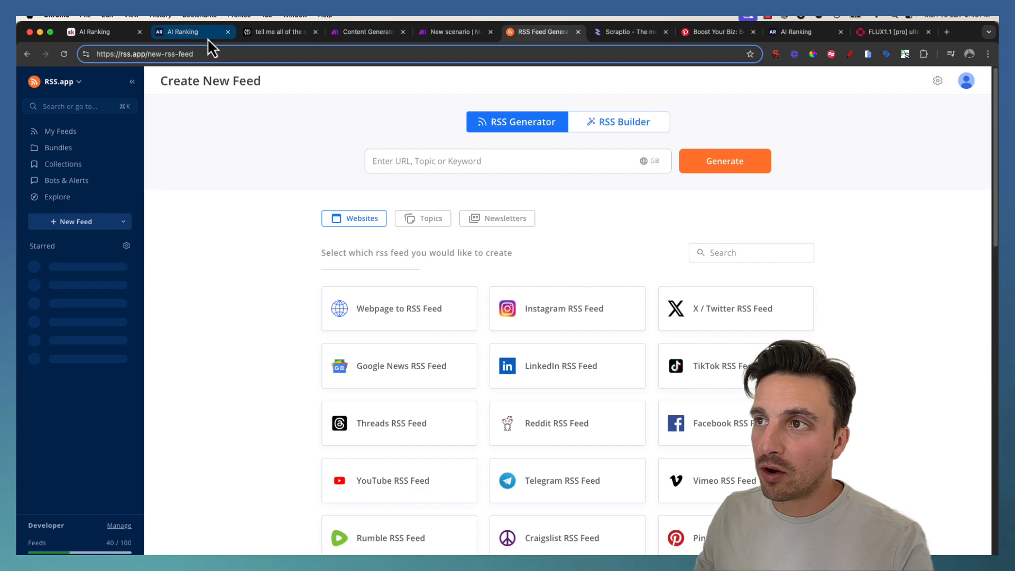
left_click(207, 34)
mouse_move(896, 88)
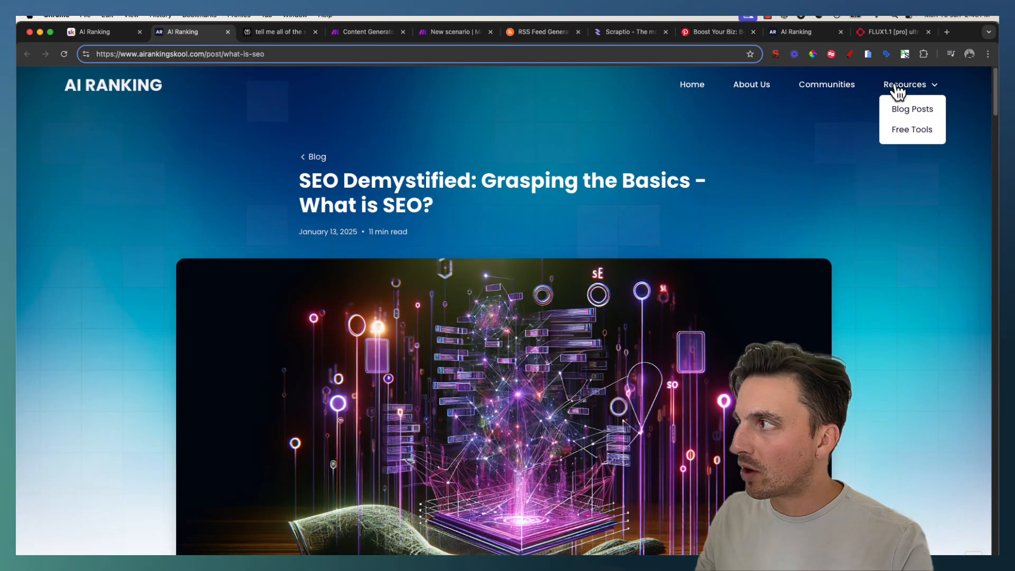
left_click(903, 107)
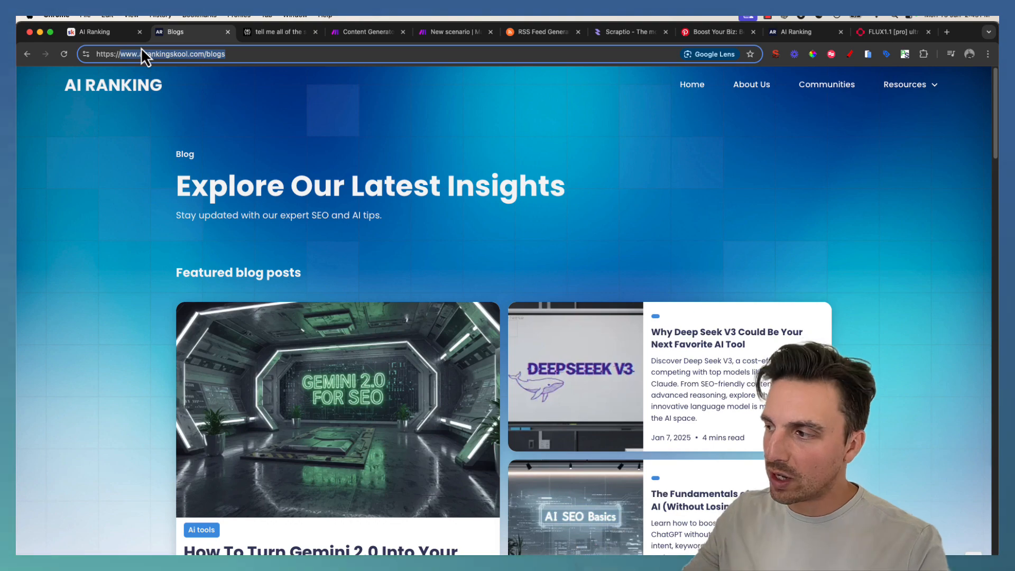
left_click(531, 34)
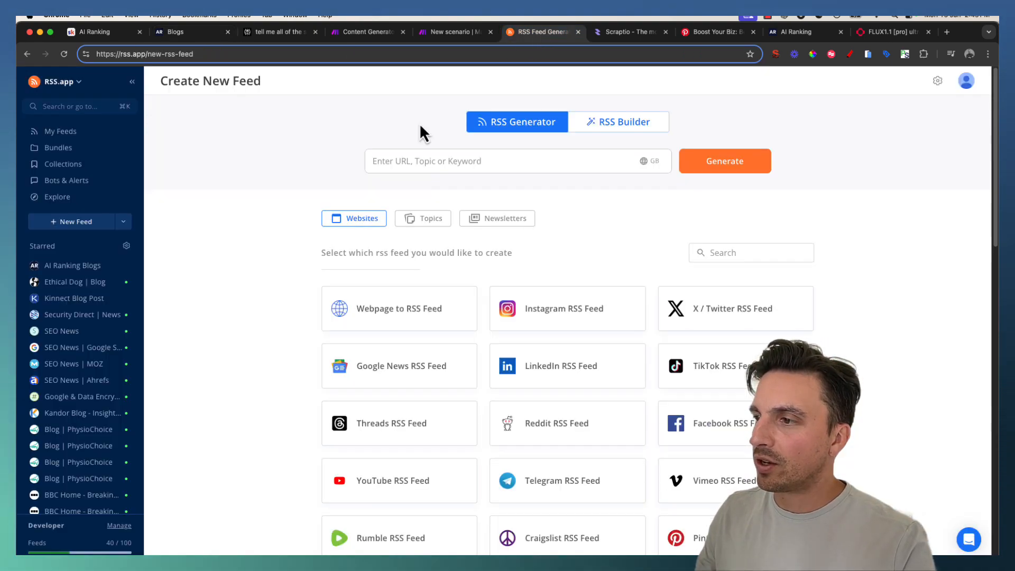
left_click(457, 161)
type("www.airankingskool.com/blogs")
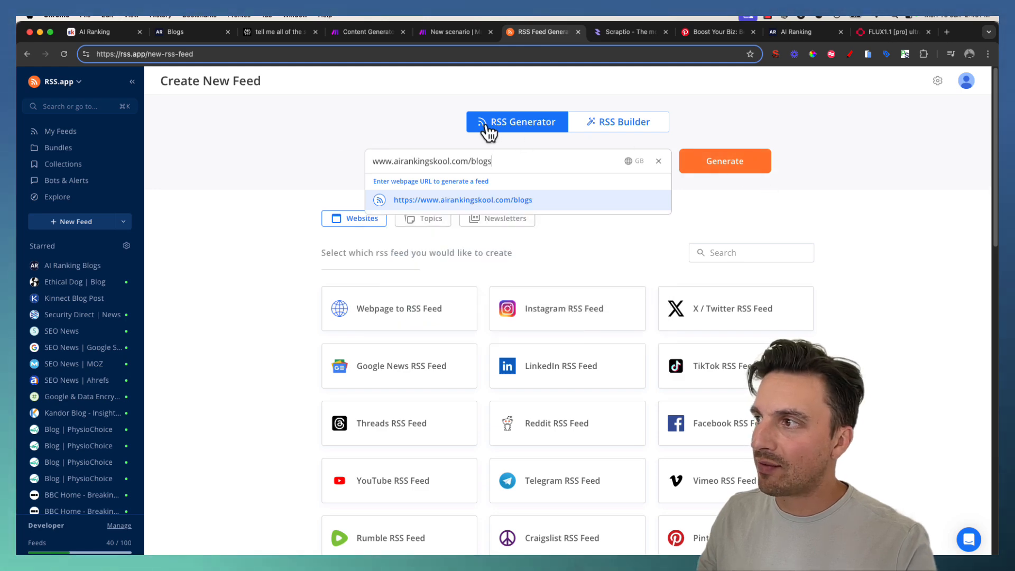
left_click(736, 164)
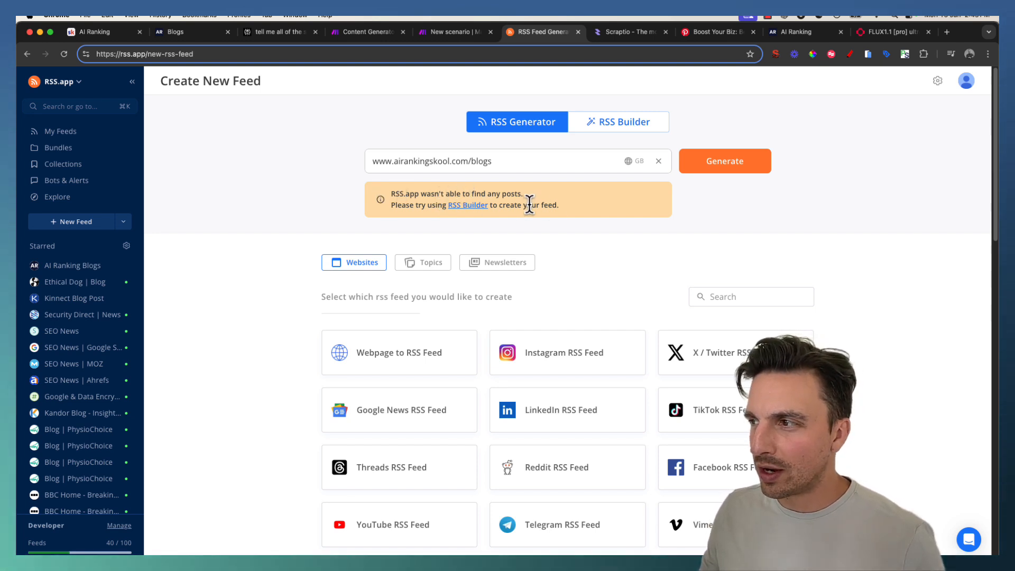
left_click(603, 129)
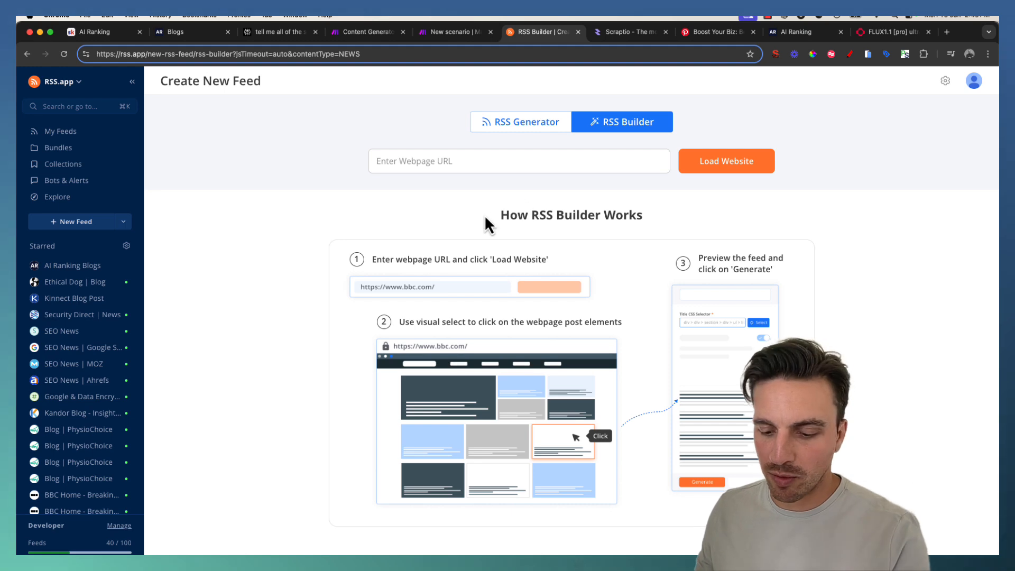
left_click(464, 166)
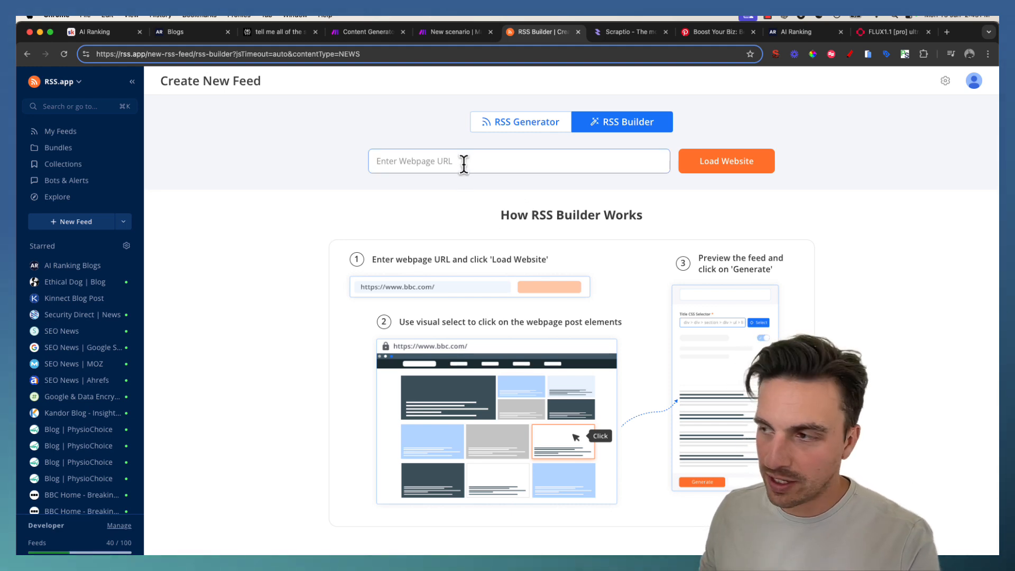
type("www.airankingskool.com/blogs")
left_click(714, 164)
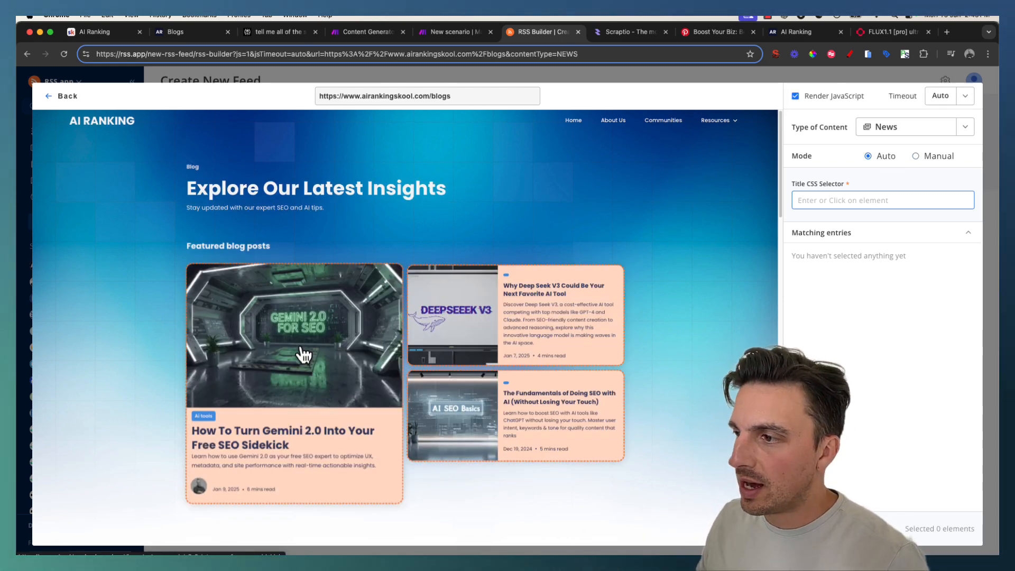
Generate a feed from the featured blog post cards and save it to My Feeds
left_click(271, 332)
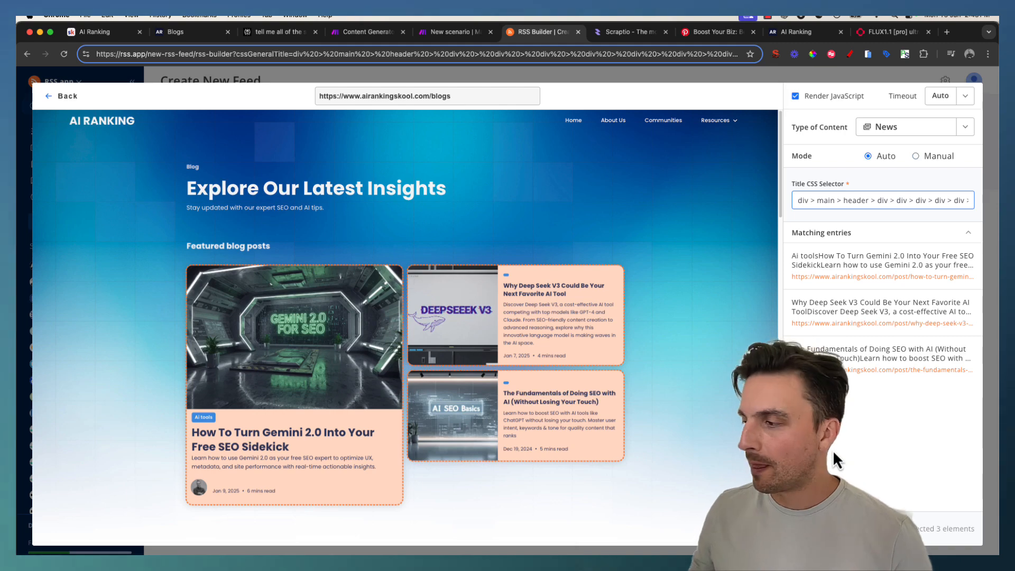
left_click(824, 529)
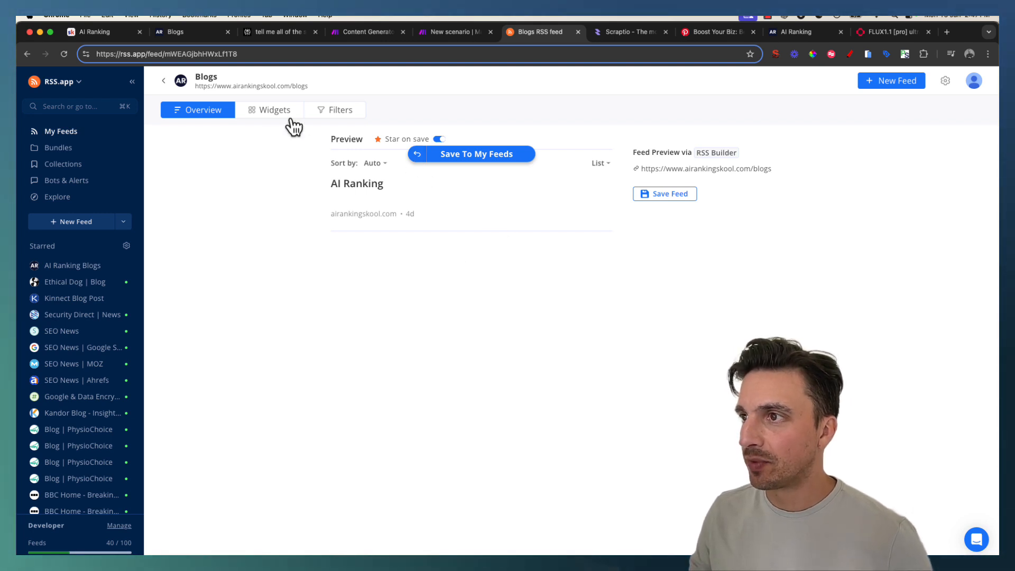
left_click(468, 154)
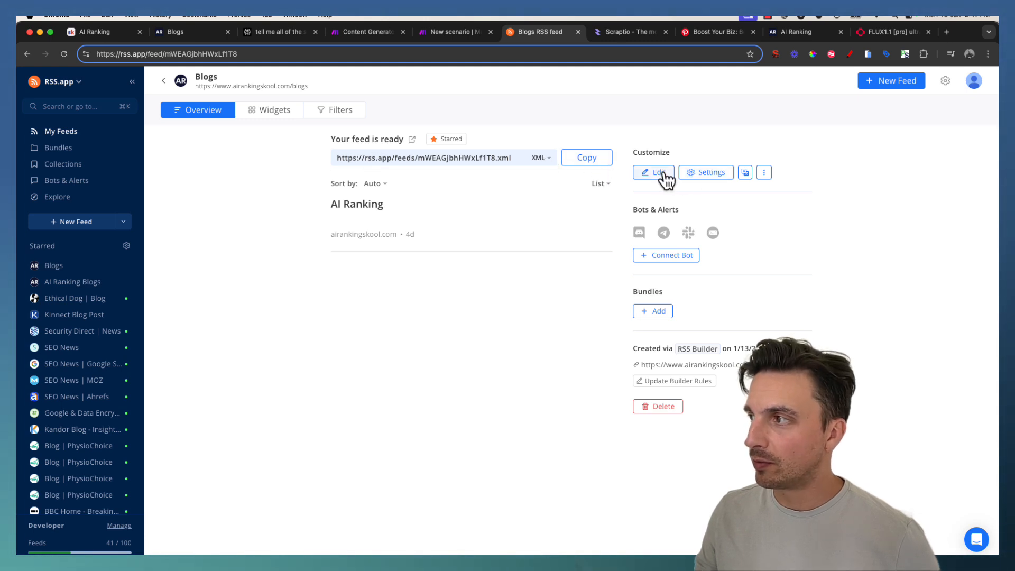
Set the Blogs feed's number of posts to 4, save the settings and copy the feed's XML address
left_click(714, 173)
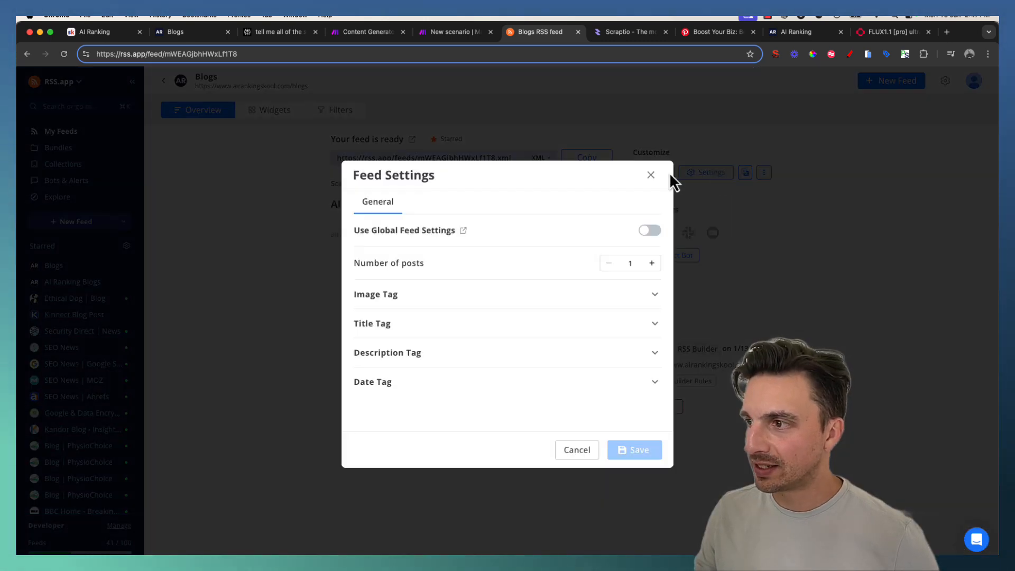
left_click(654, 264)
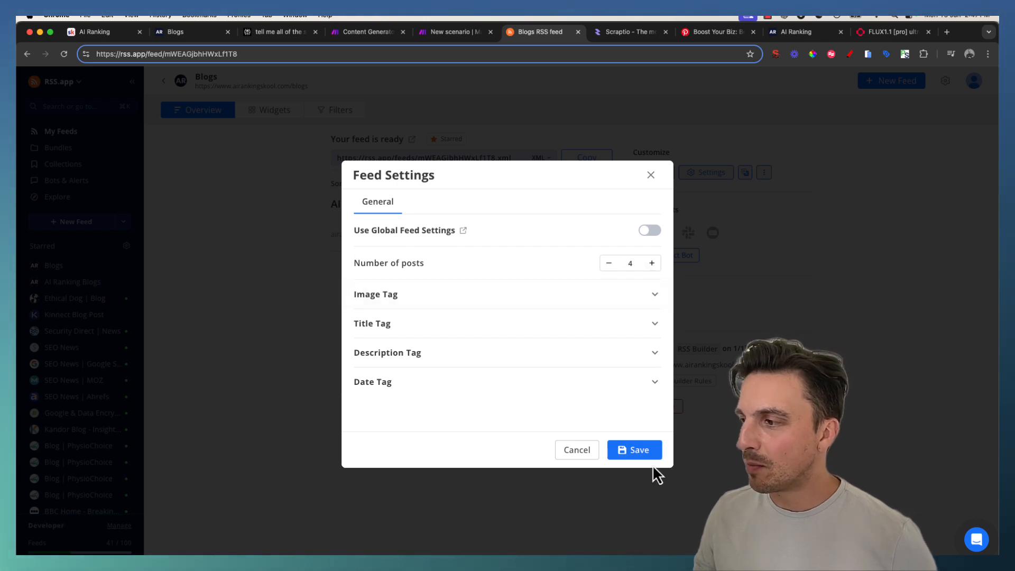
left_click(646, 453)
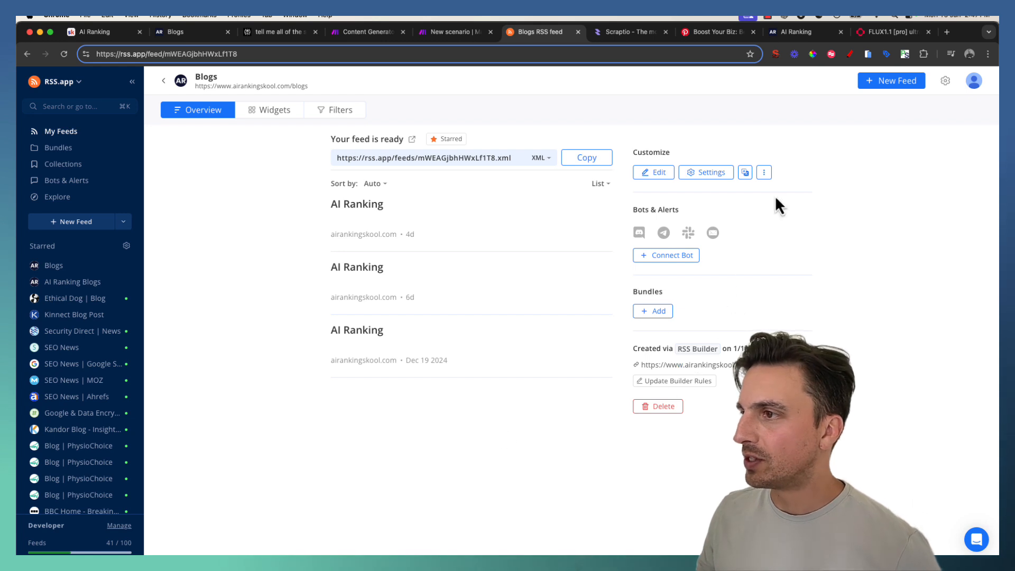
left_click(585, 158)
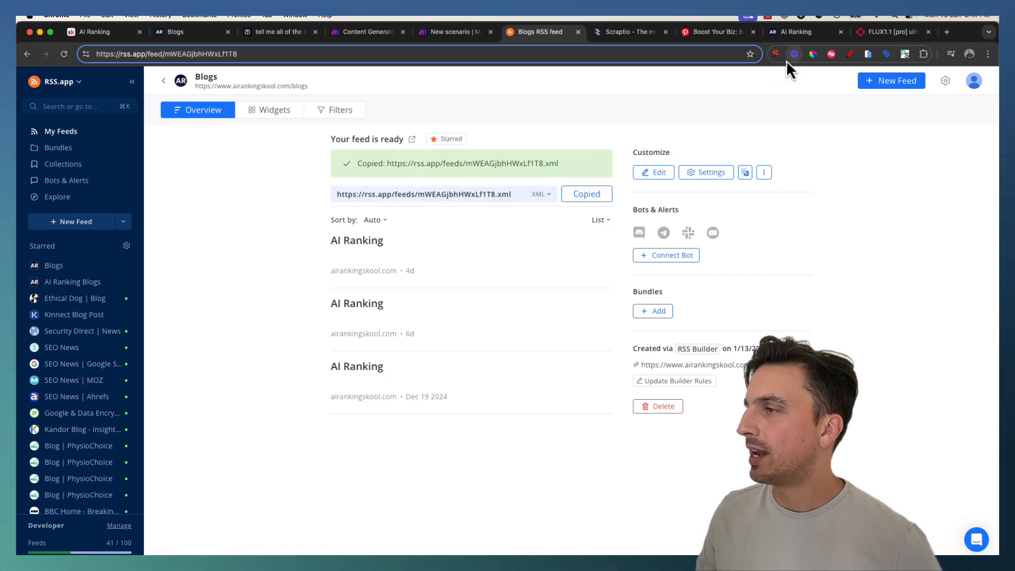
Switch to Make and add a Watch RSS feed items trigger with the copied feed URL, starting from all RSS feed items
left_click(457, 35)
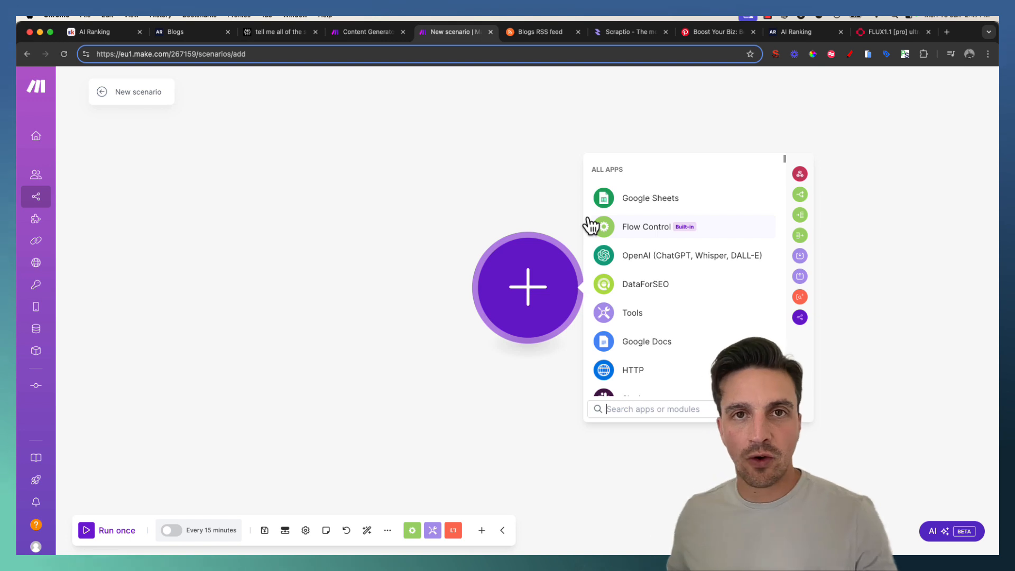
type("rss")
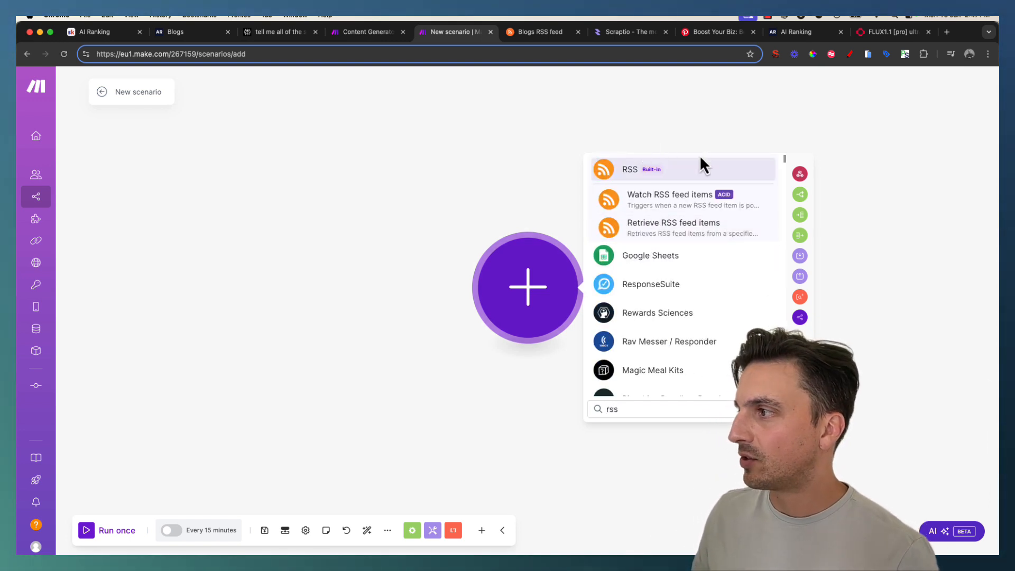
left_click(683, 200)
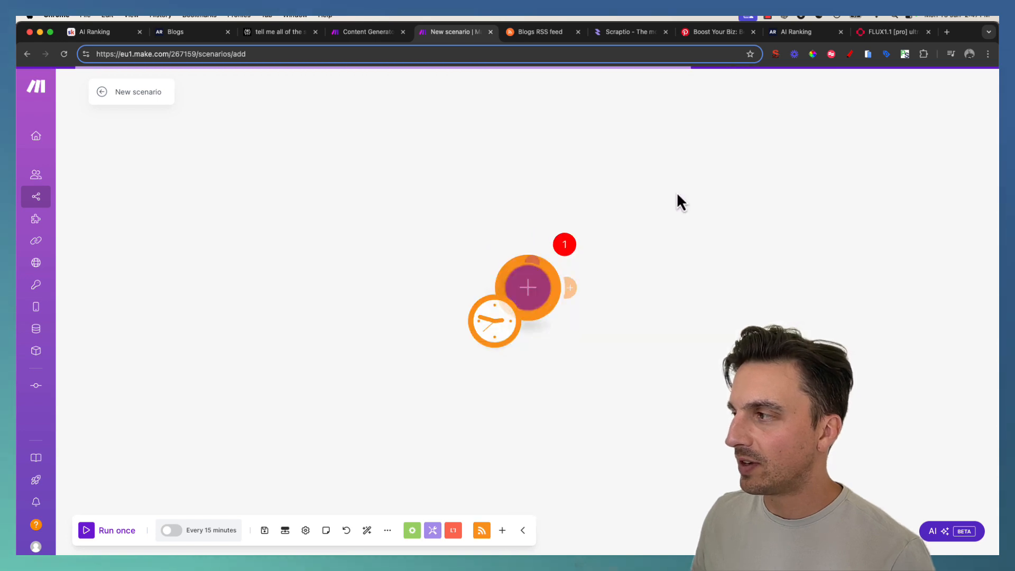
left_click(669, 221)
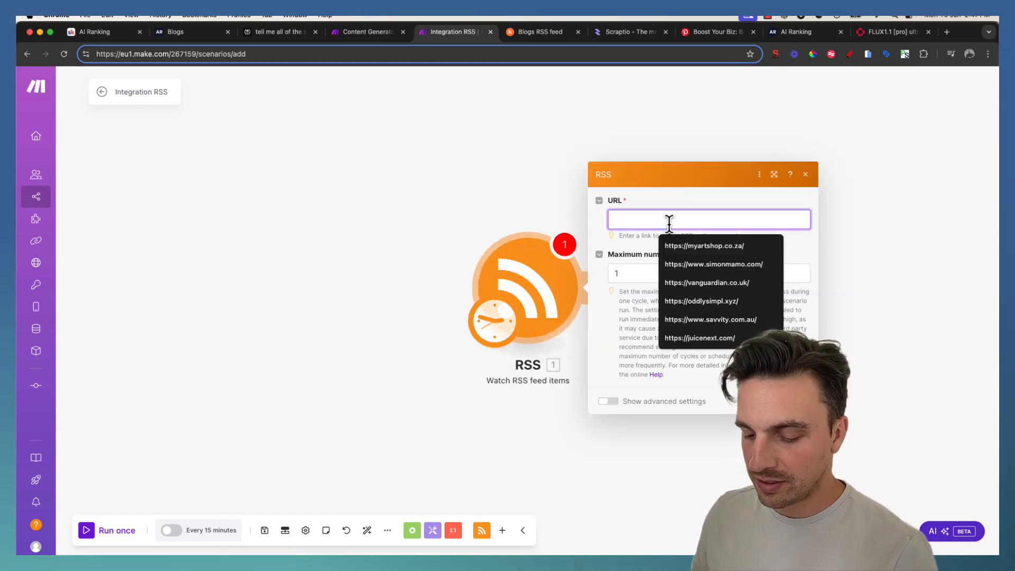
key("super+v")
left_click(677, 245)
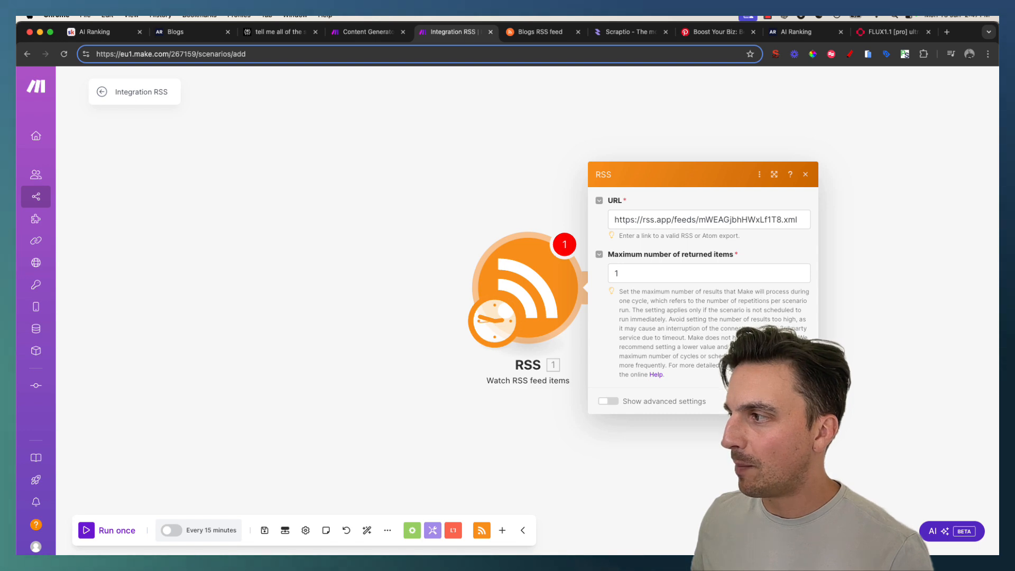
left_click(798, 402)
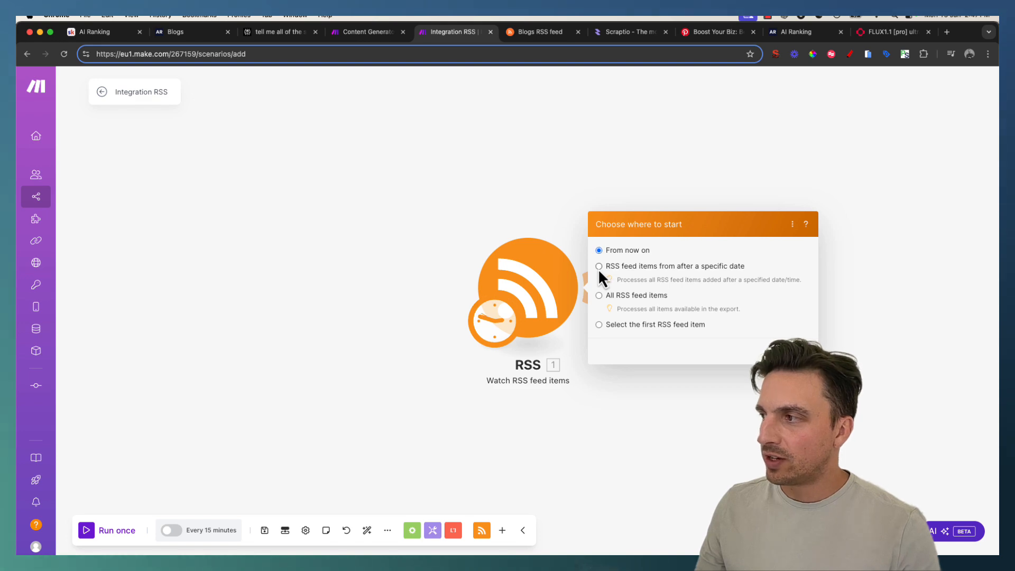
left_click(598, 295)
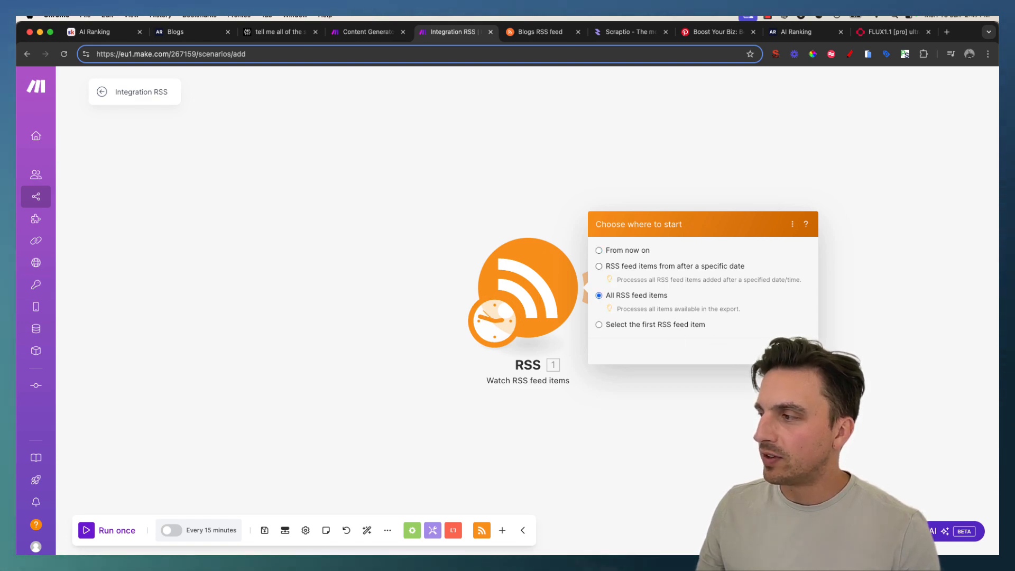
left_click(788, 351)
Run the scenario once and examine the RSS module's output bundle, including the post URL and Image collection
left_click_drag(717, 357, 533, 360)
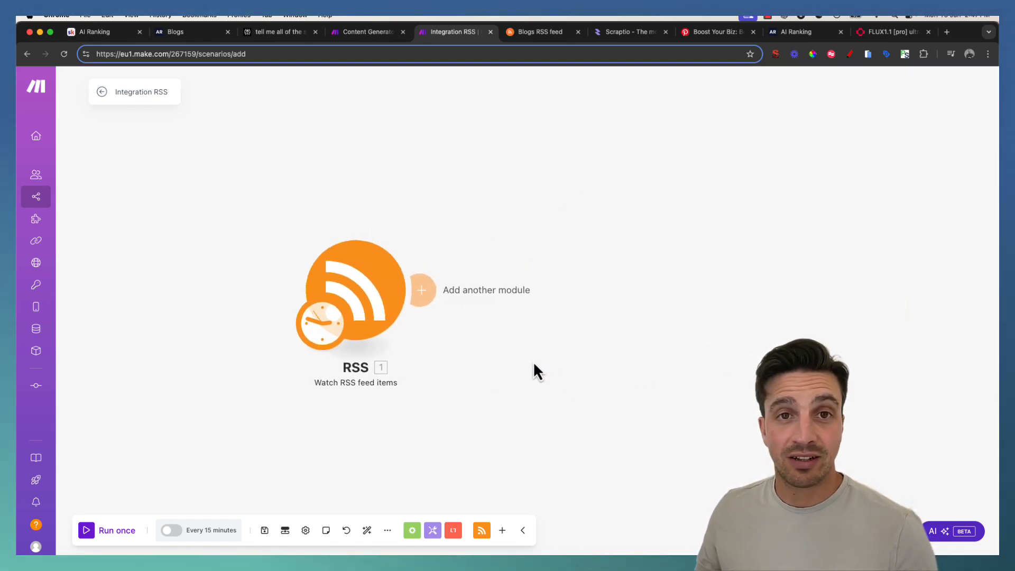
left_click(85, 530)
left_click(592, 223)
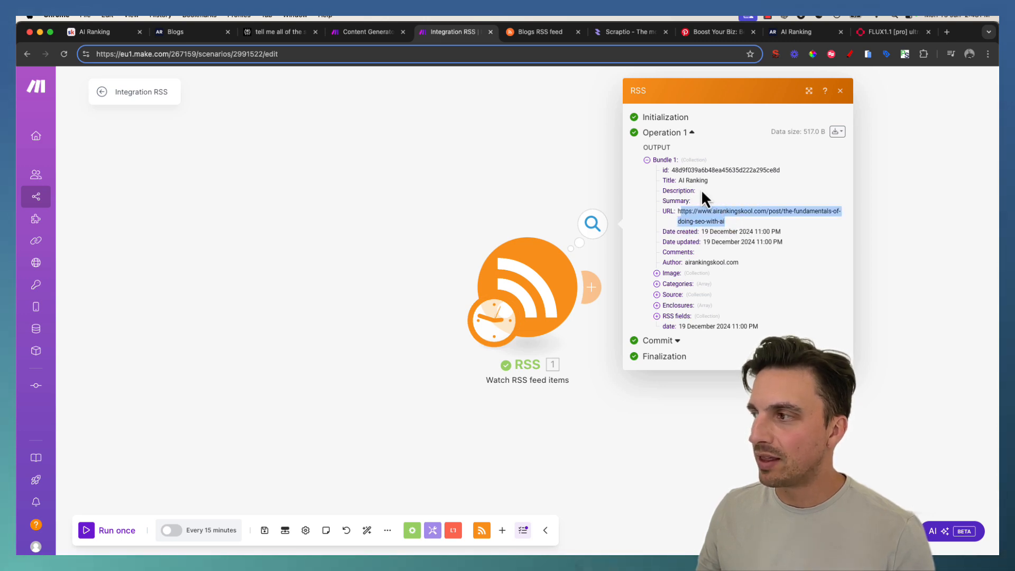
left_click(657, 273)
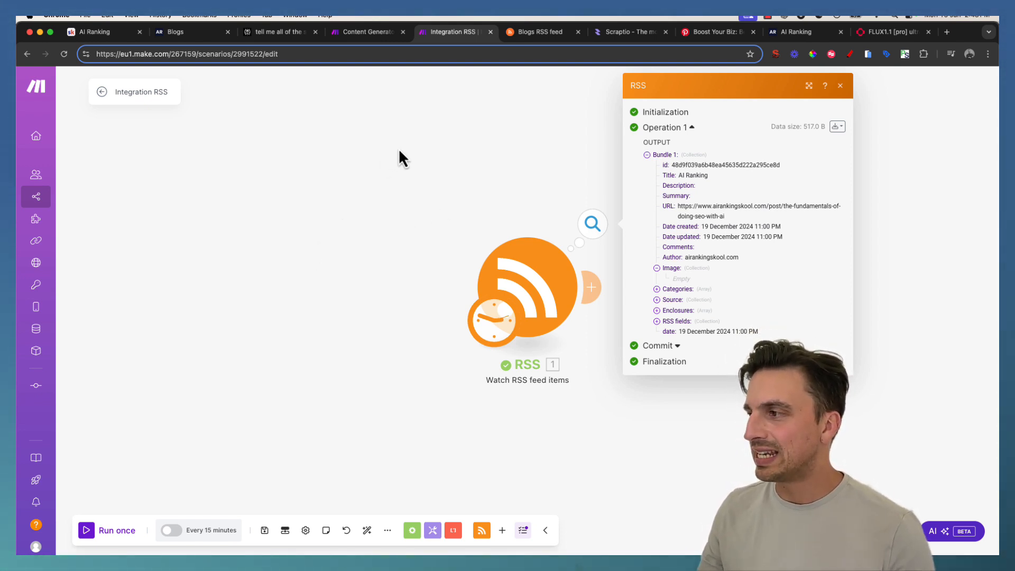
left_click(410, 158)
Add a Scraptio Scrape Website Texts module after RSS, with the RSS item's URL mapped as the website to scrape
left_click_drag(620, 332, 433, 322)
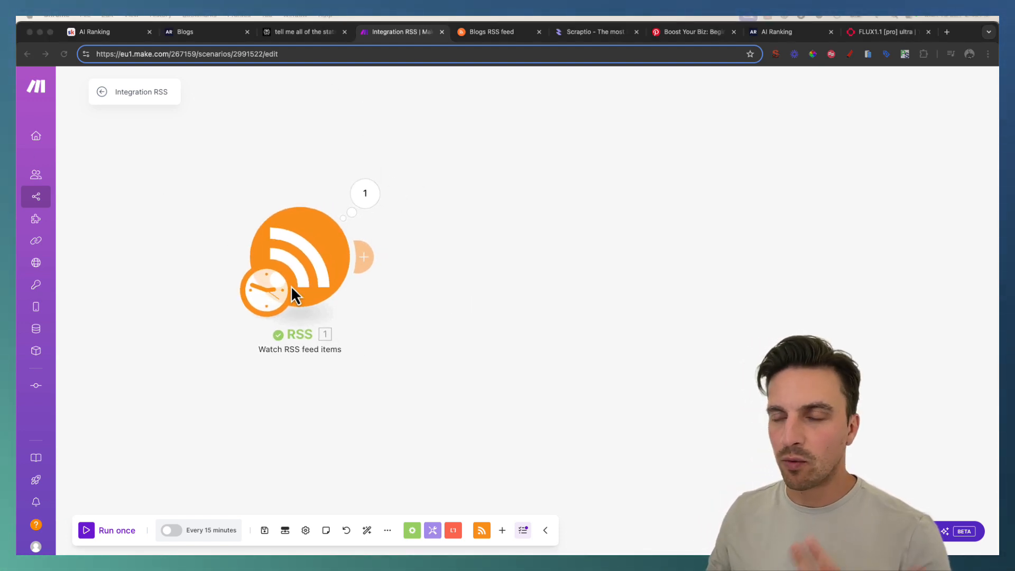
left_click(370, 259)
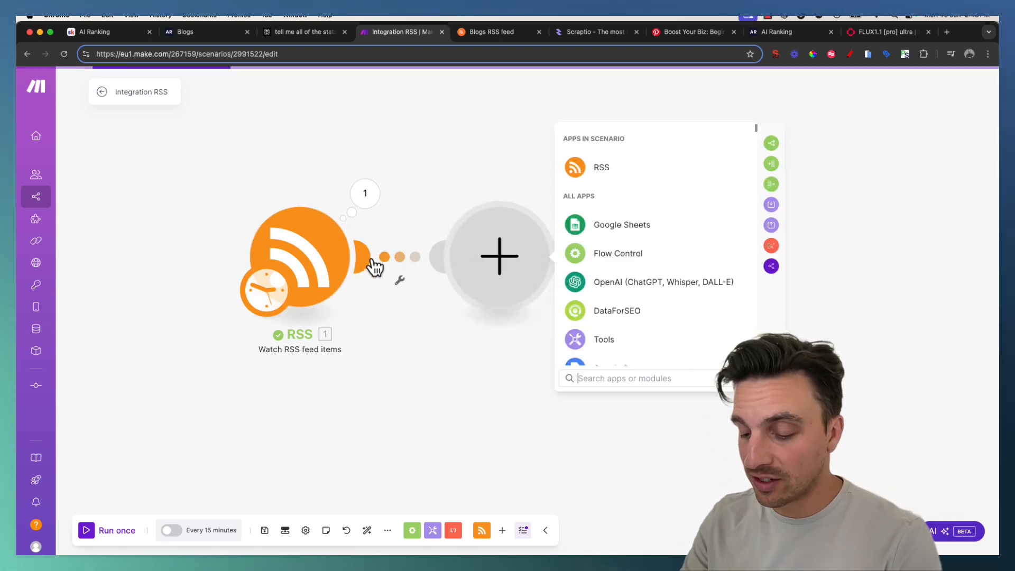
type("scra")
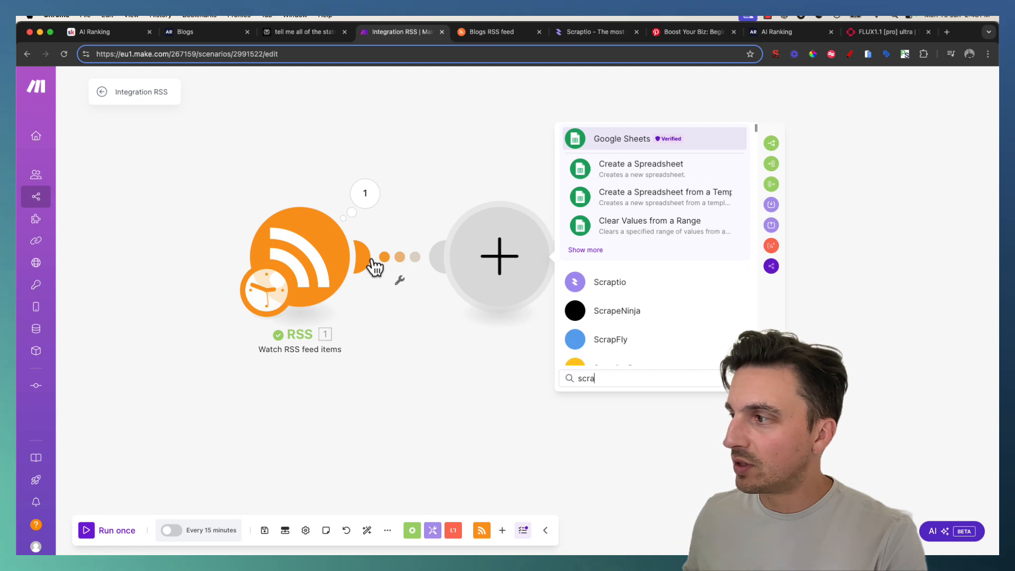
left_click(591, 284)
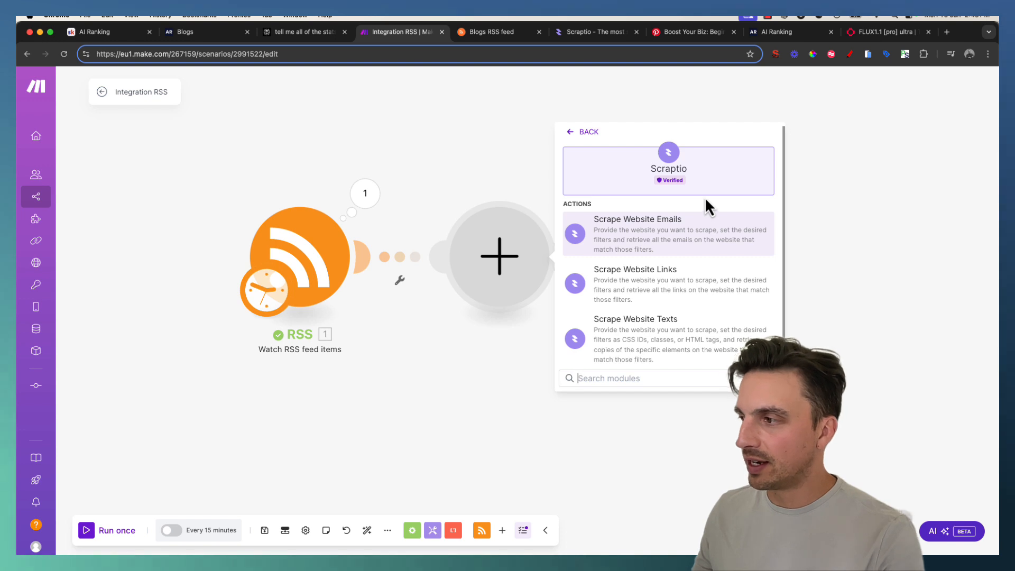
left_click(678, 332)
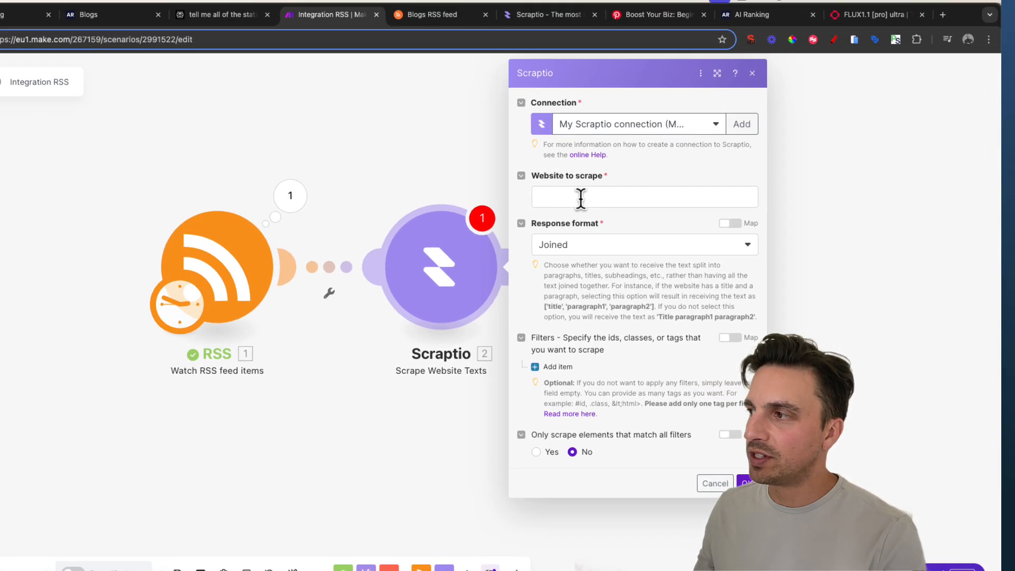
left_click(624, 195)
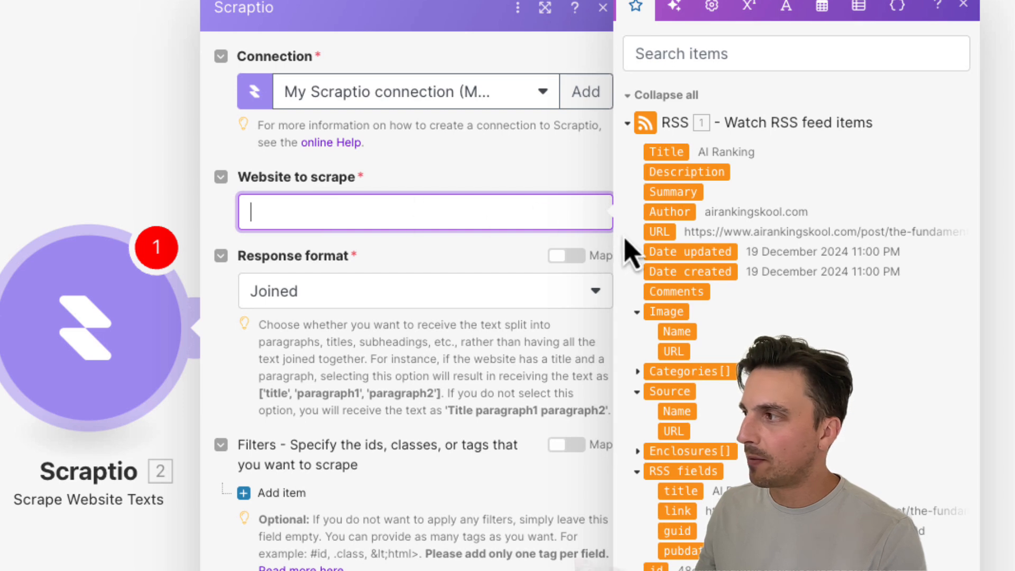
left_click(655, 236)
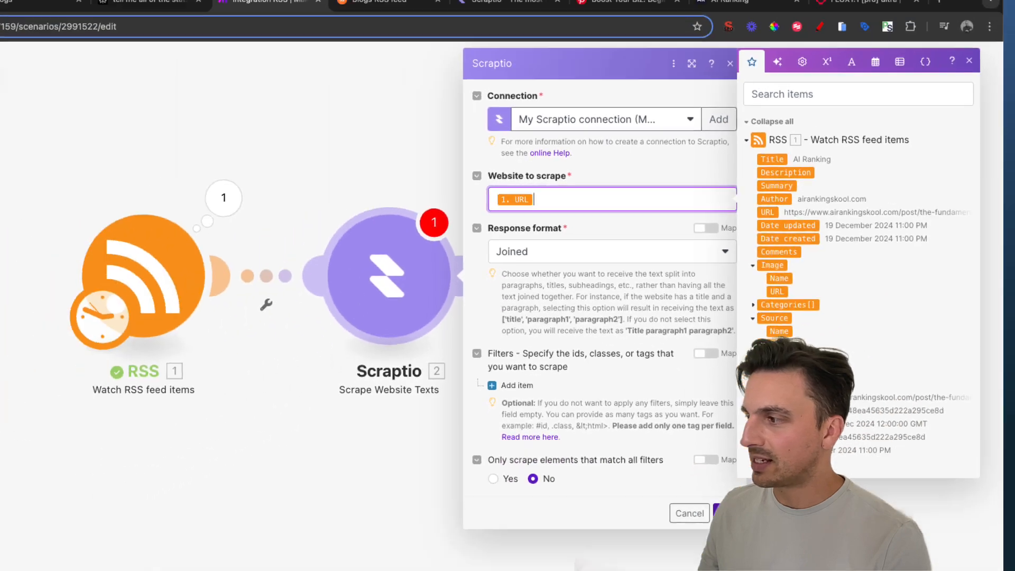
left_click(587, 570)
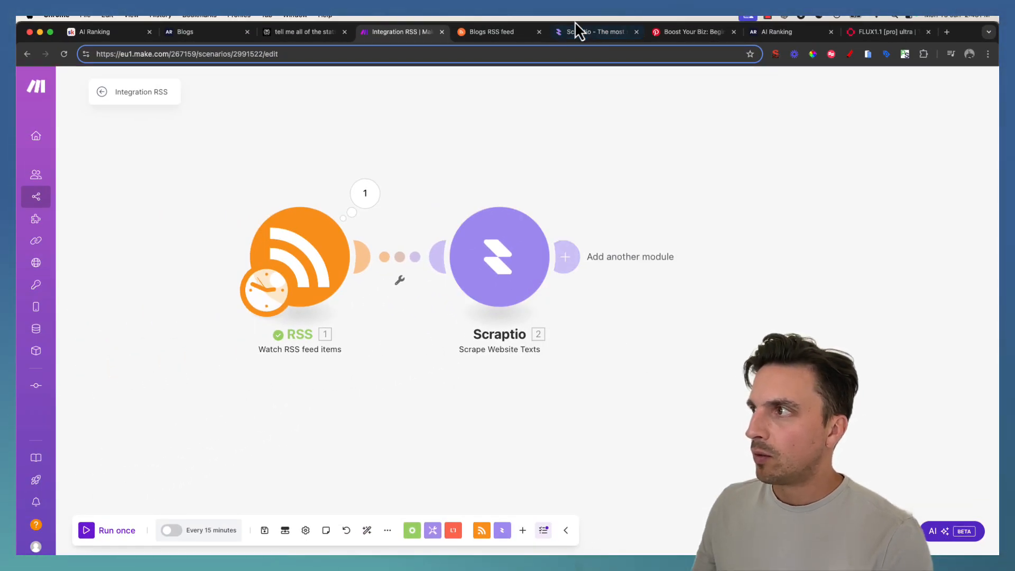
Switch to Scraptio, create an API key titled "MAKE | Test" and select the key text
left_click(586, 36)
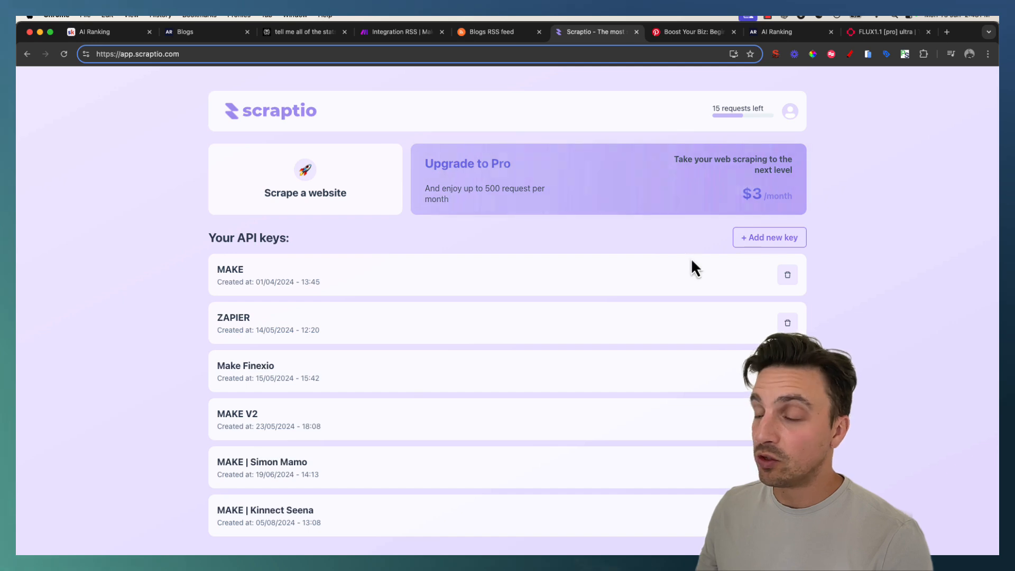
left_click(781, 239)
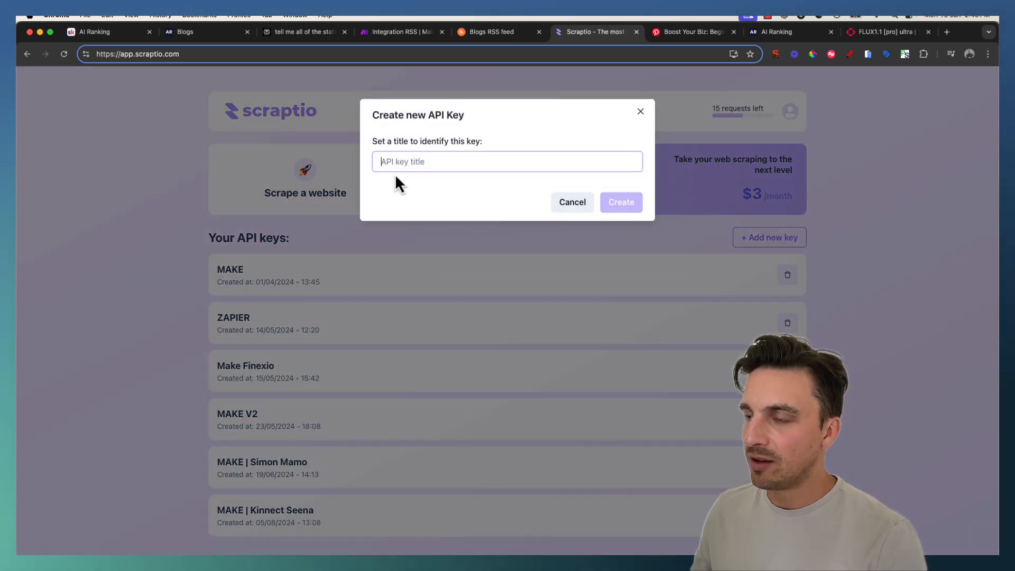
type("MAKE | Test")
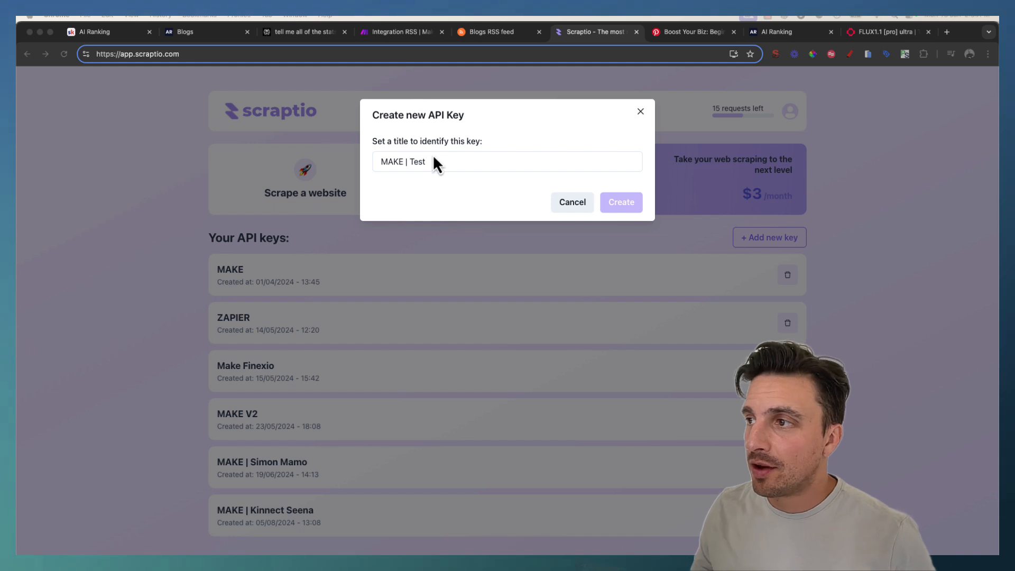
left_click(433, 160)
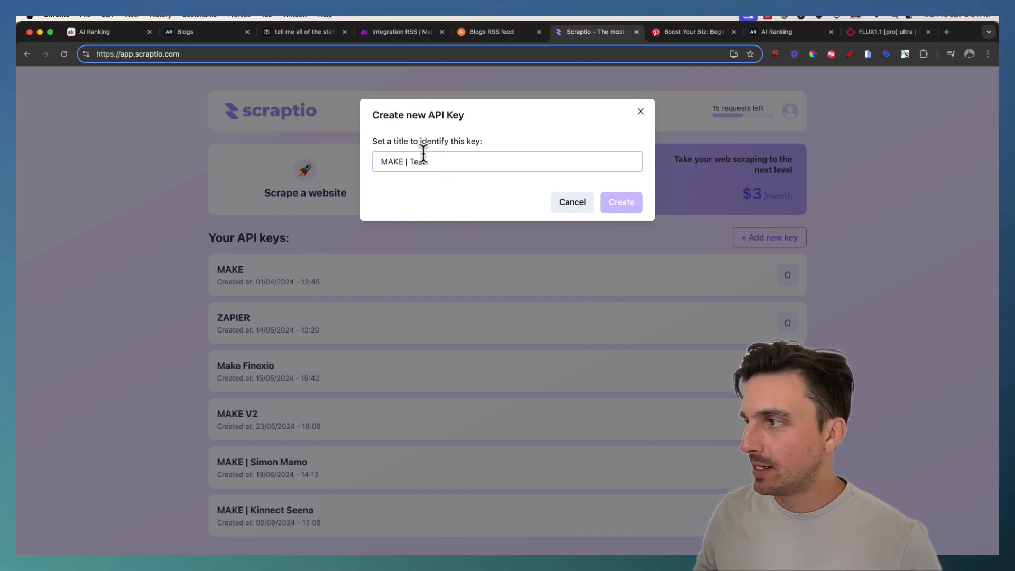
left_click(611, 203)
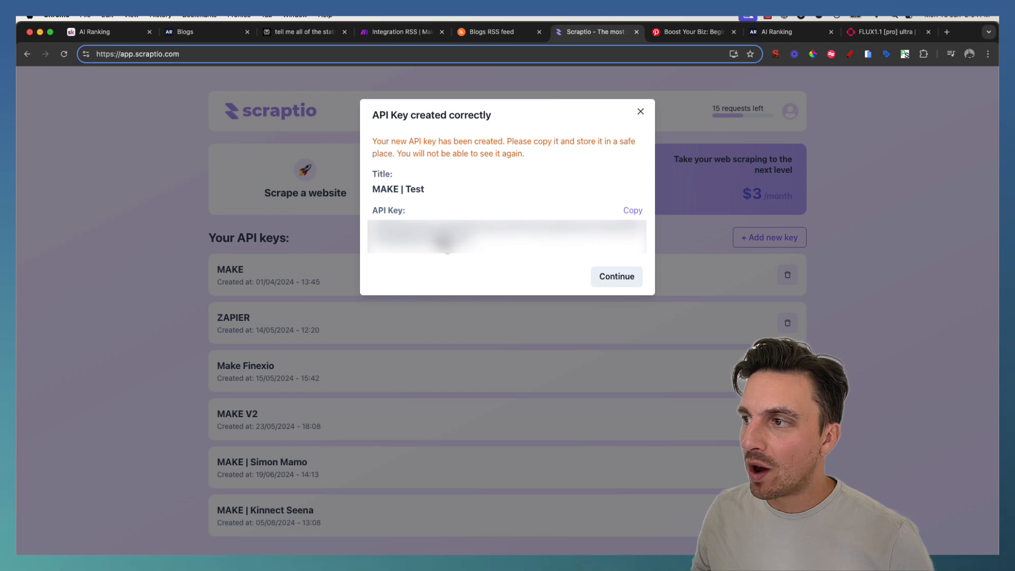
triple_click(423, 235)
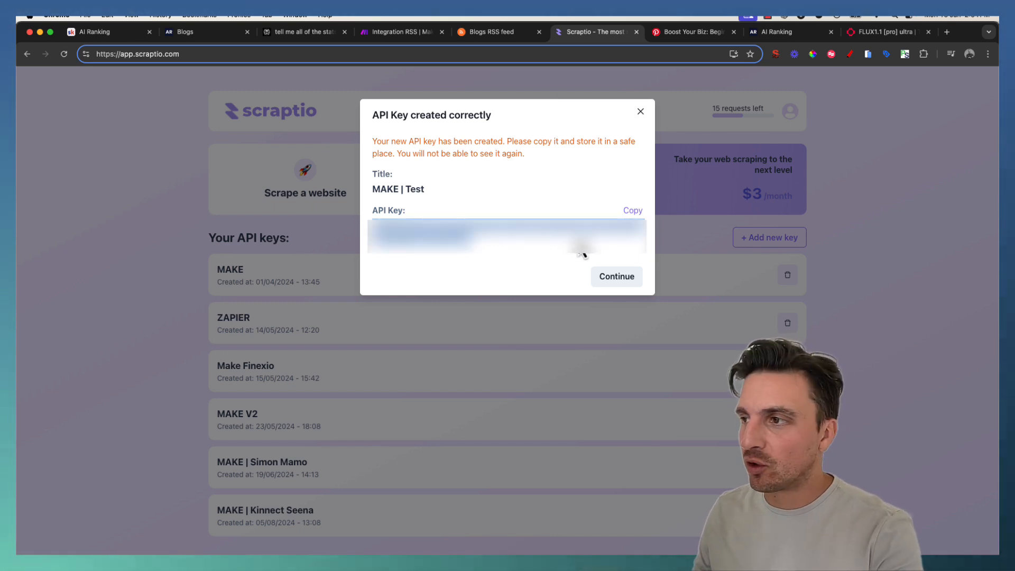
left_click(640, 111)
Switch back to Make and review the Scraptio module's new-connection form and website mapping, keeping the existing connection
left_click(392, 33)
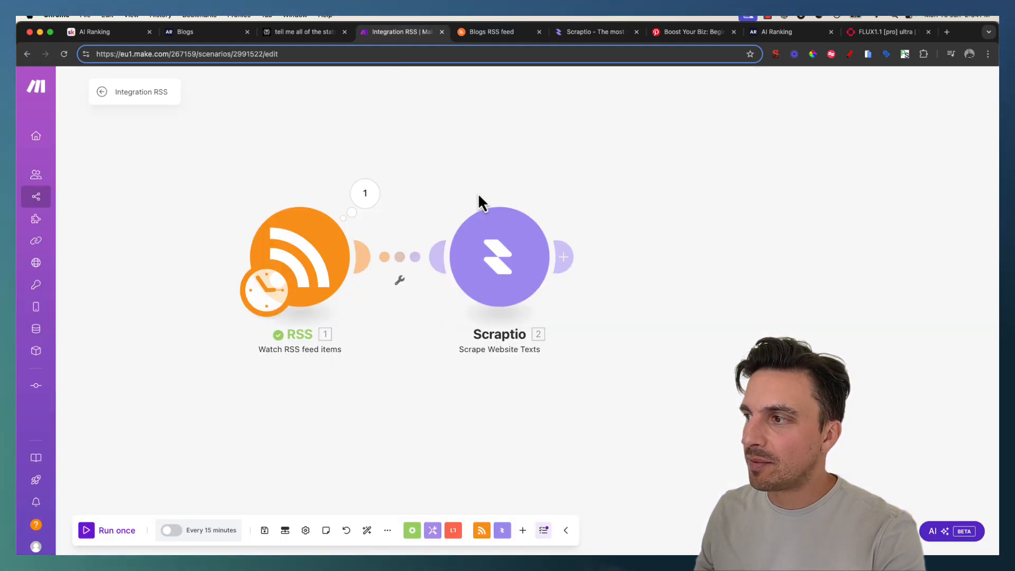
left_click(494, 244)
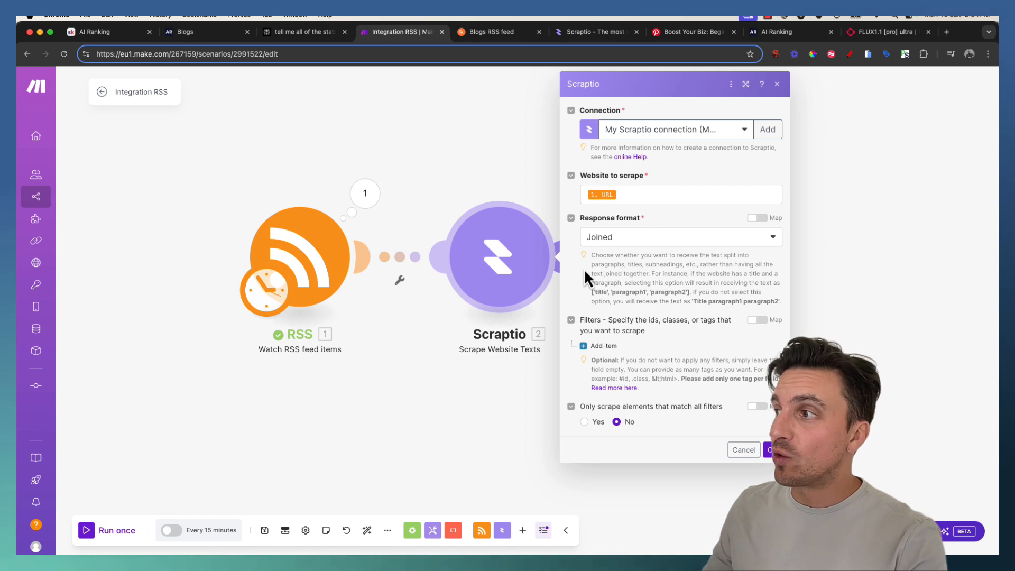
left_click(767, 130)
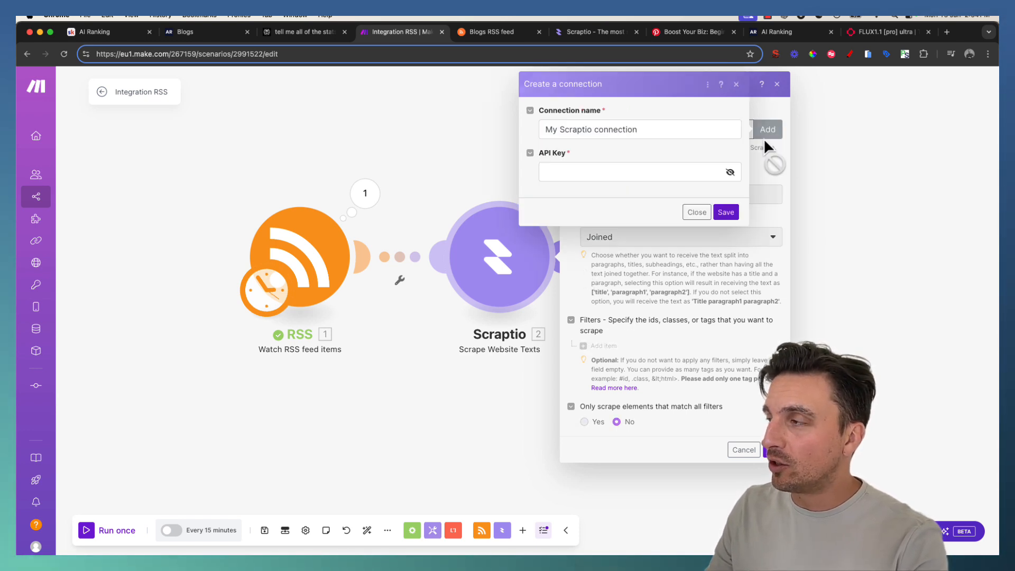
left_click(671, 171)
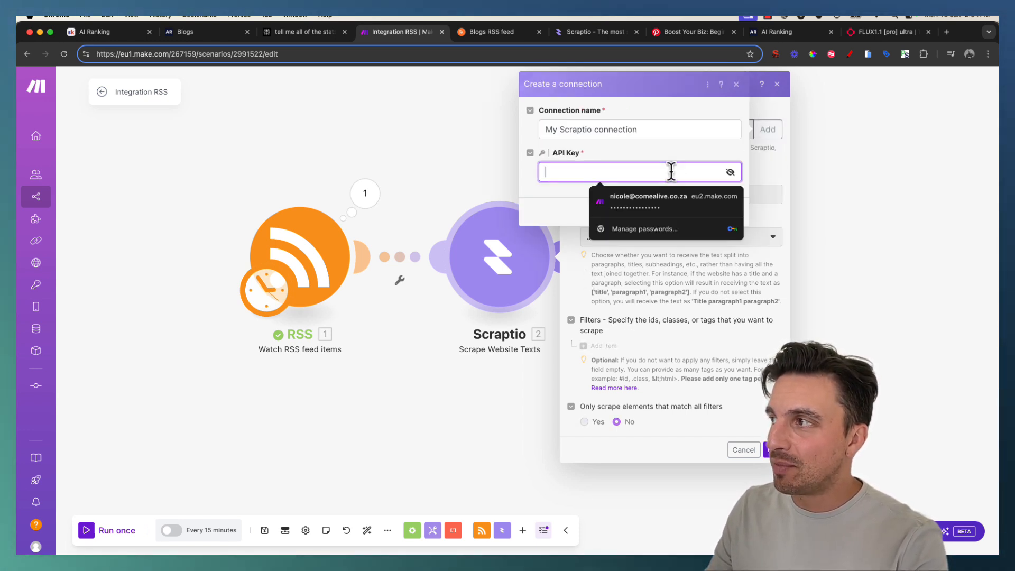
left_click(736, 84)
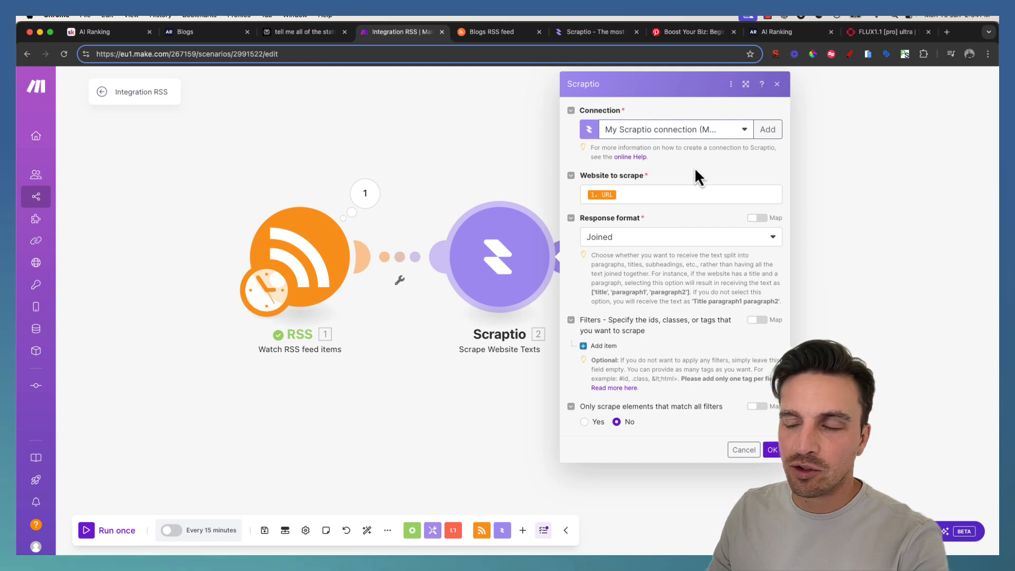
left_click(645, 195)
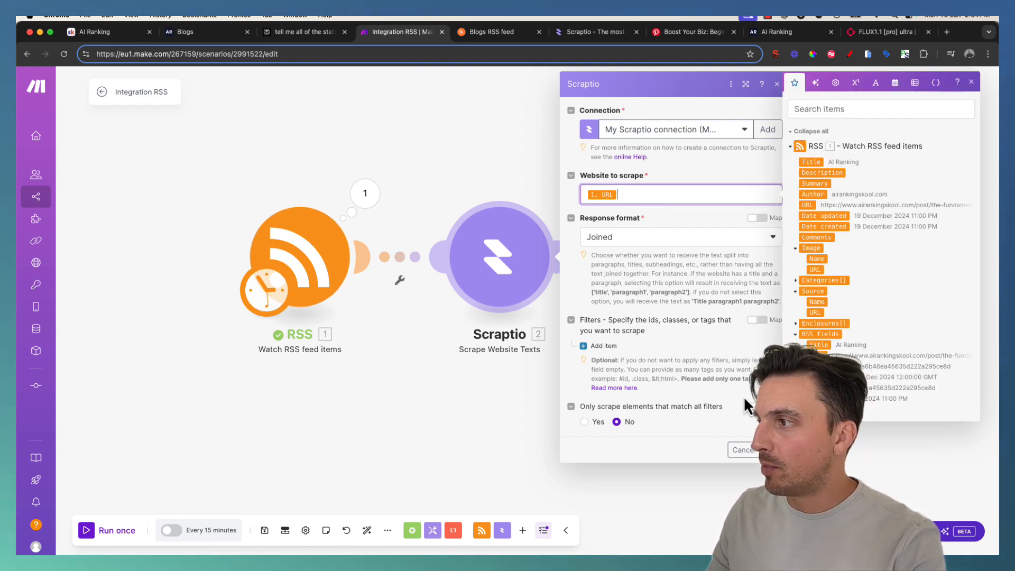
left_click(772, 450)
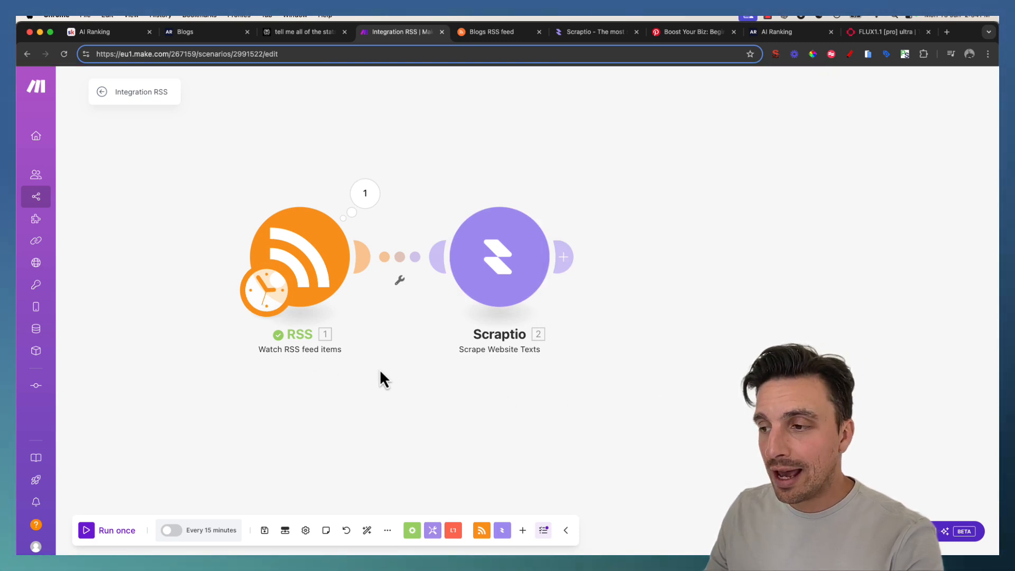
Save the scenario and choose where the RSS module starts reading feed items
left_click(263, 531)
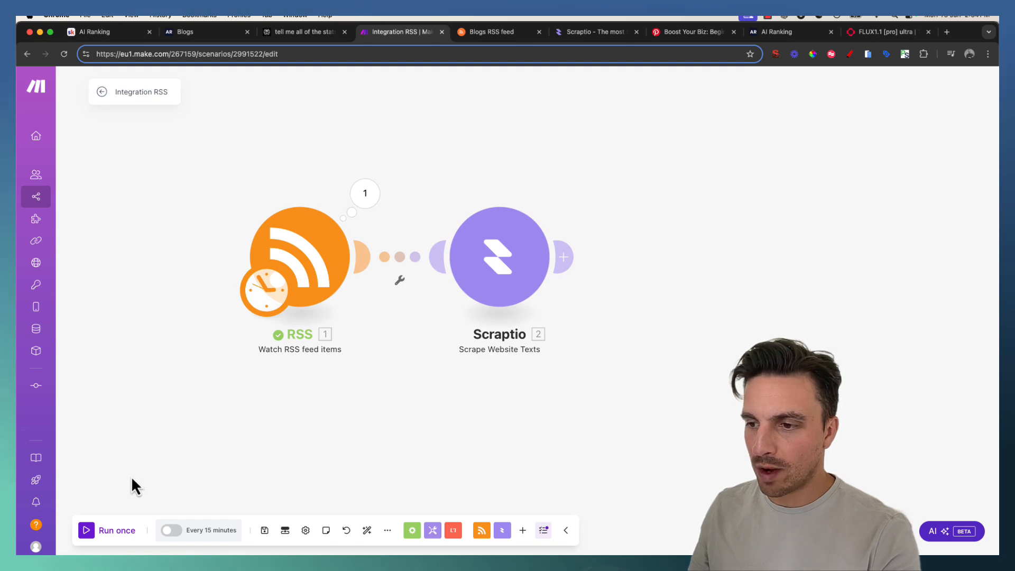
right_click(297, 267)
left_click(329, 305)
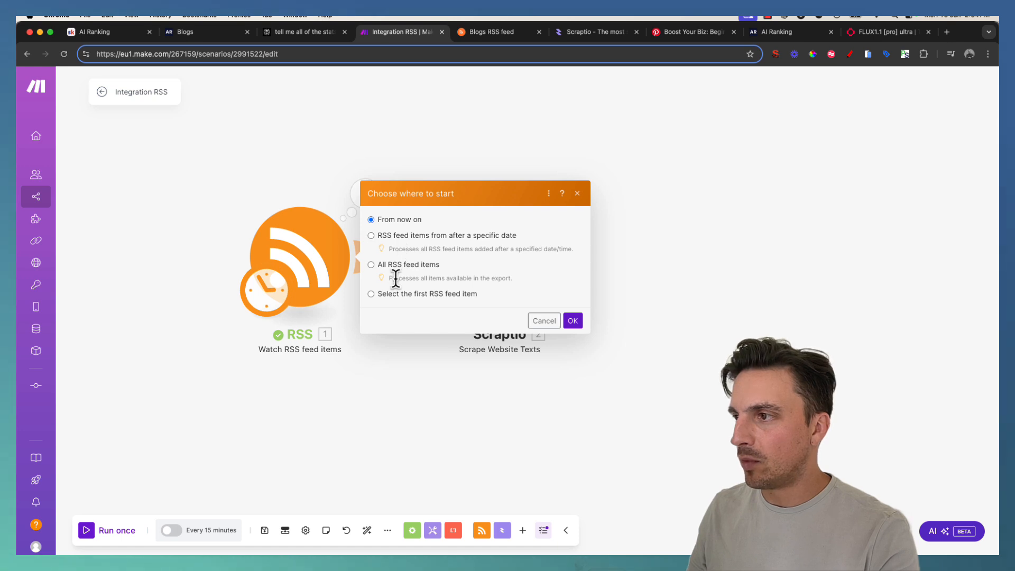
left_click(563, 320)
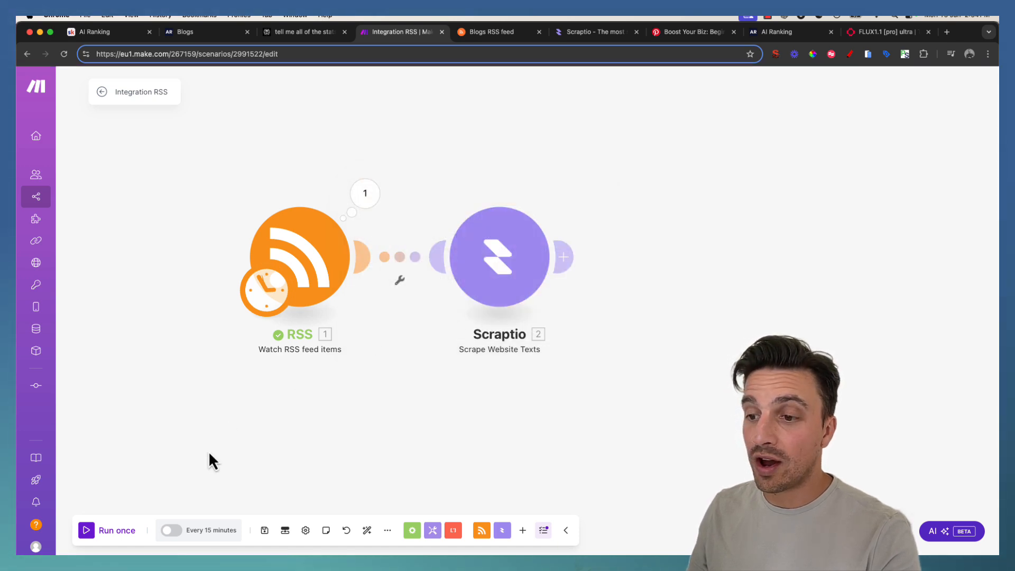
Run the scenario once and examine the scraped blog text in the Scraptio module's output bundle
left_click(127, 530)
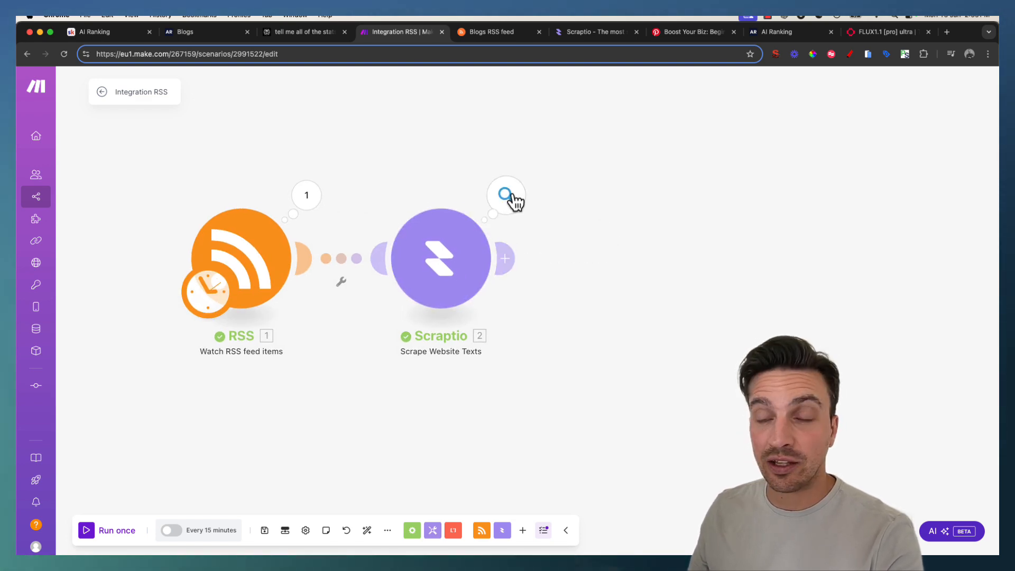
left_click(511, 197)
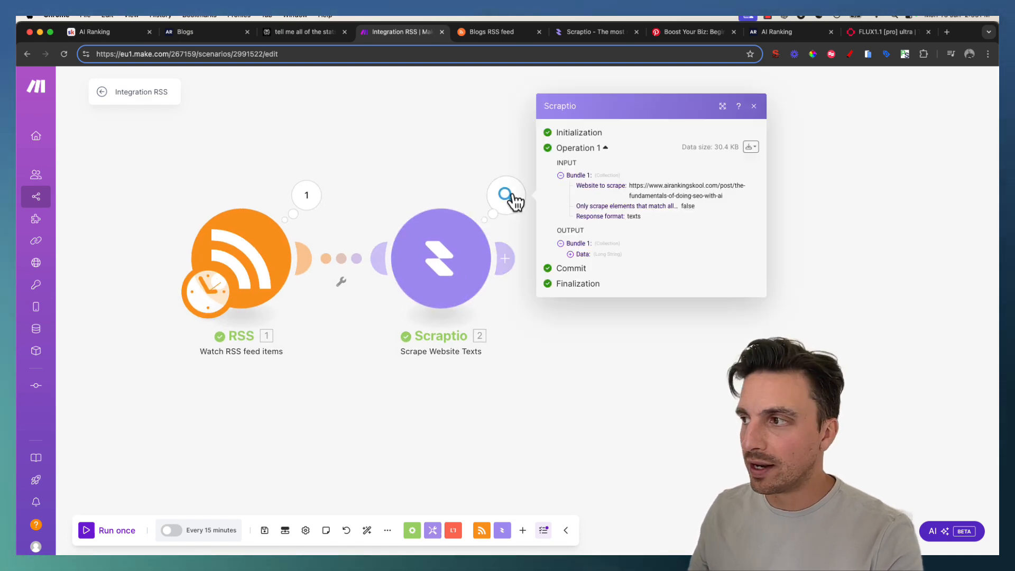
left_click(578, 253)
scroll(591, 258, "down", 10)
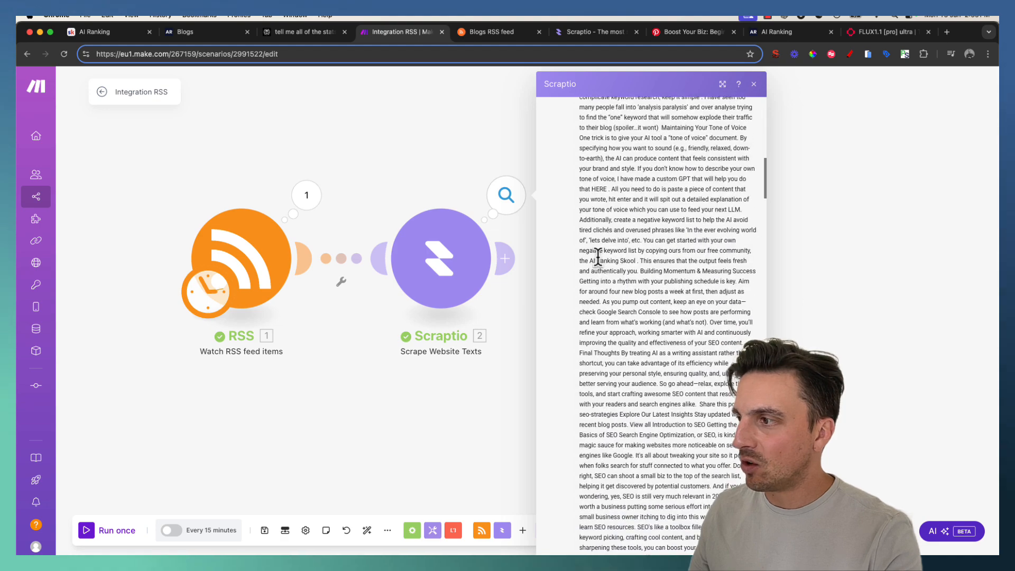
scroll(598, 259, "down", 5)
left_click(812, 261)
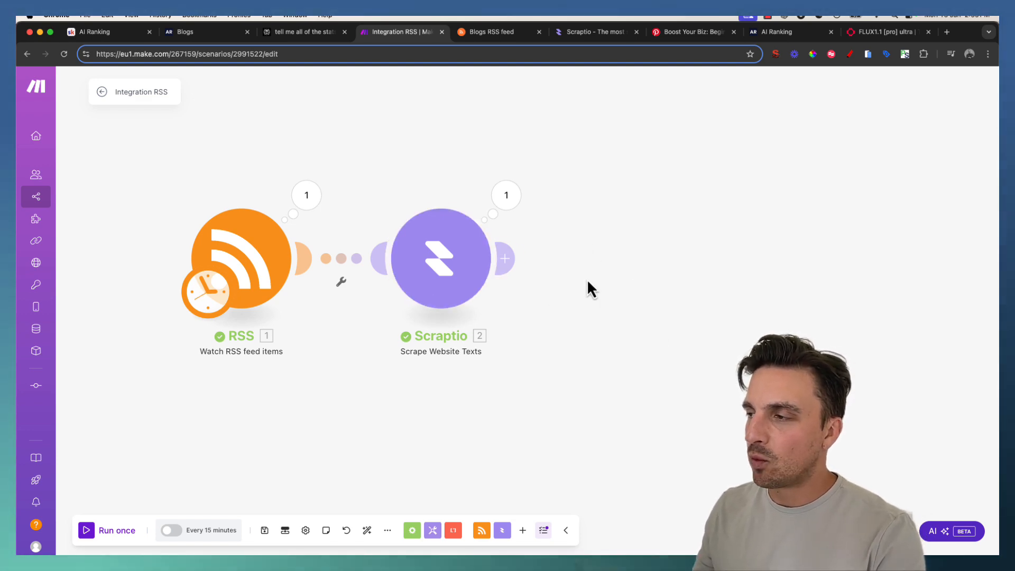
Add an OpenAI Create a Completion module after Scraptio and set its model to GPT-4o: gpt-4o (system)
left_click(507, 259)
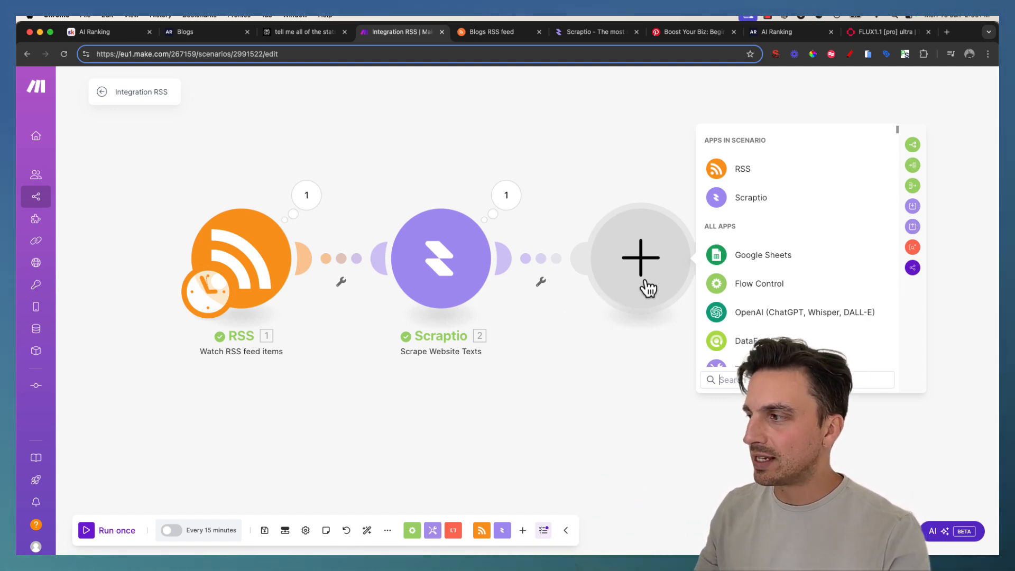
left_click(778, 313)
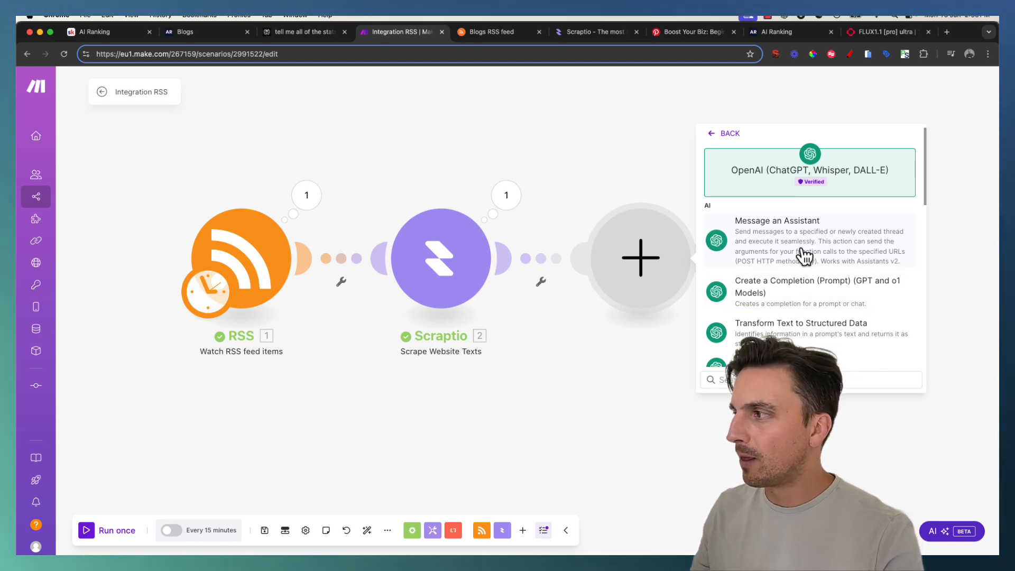
left_click(794, 297)
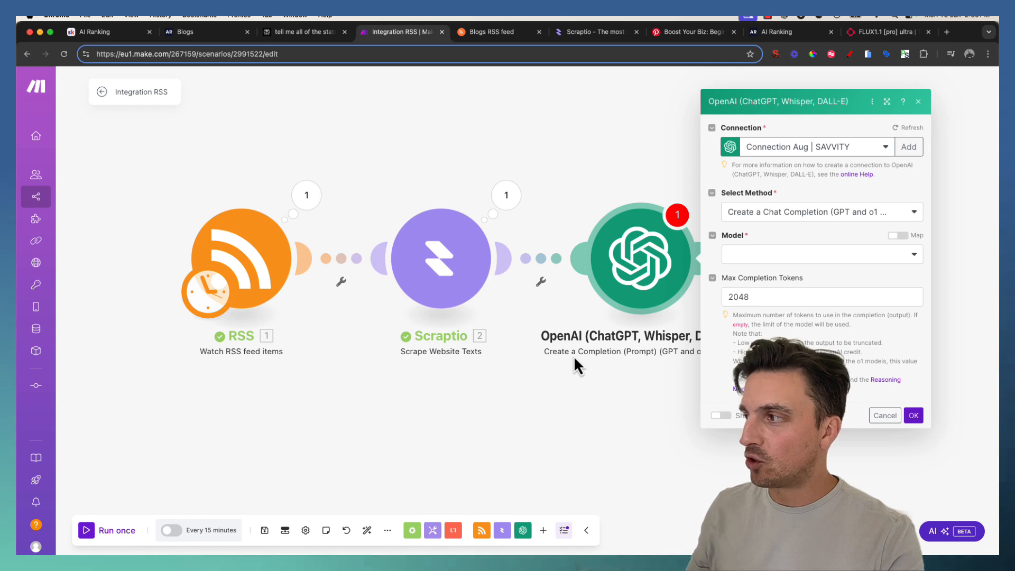
left_click(837, 254)
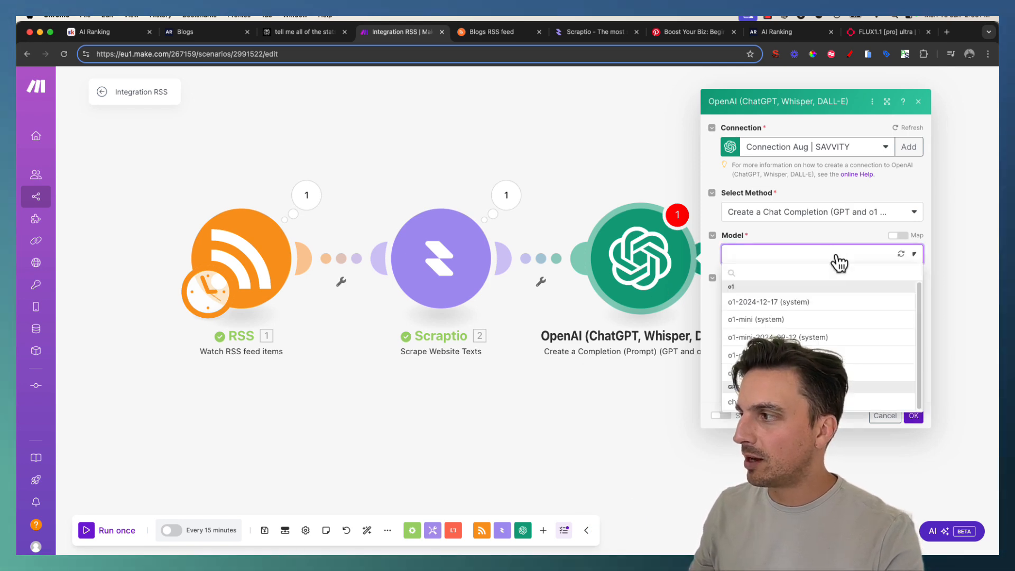
left_click(812, 398)
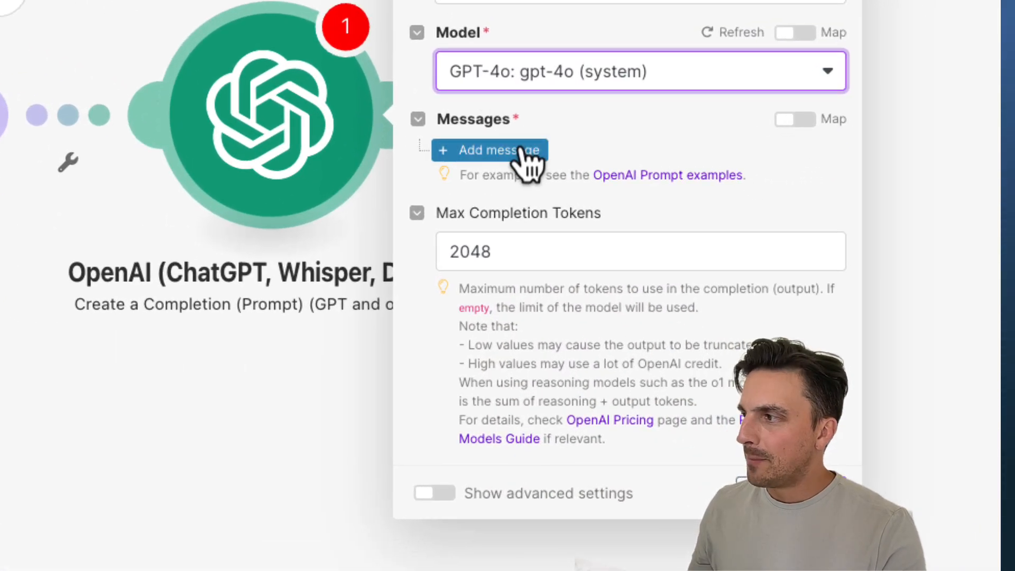
Add a message to the OpenAI module with the role User
left_click(526, 152)
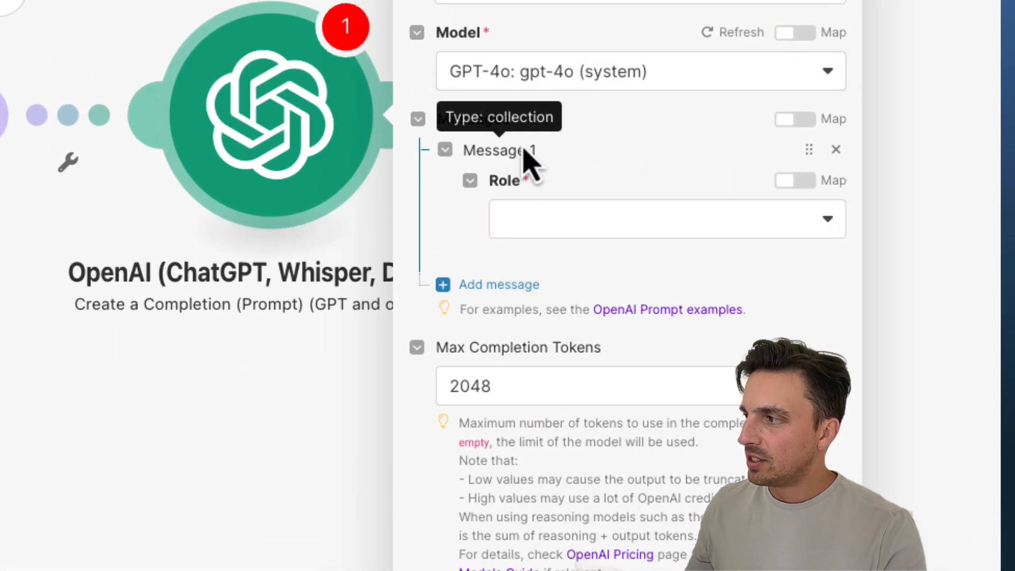
left_click(577, 228)
left_click(581, 291)
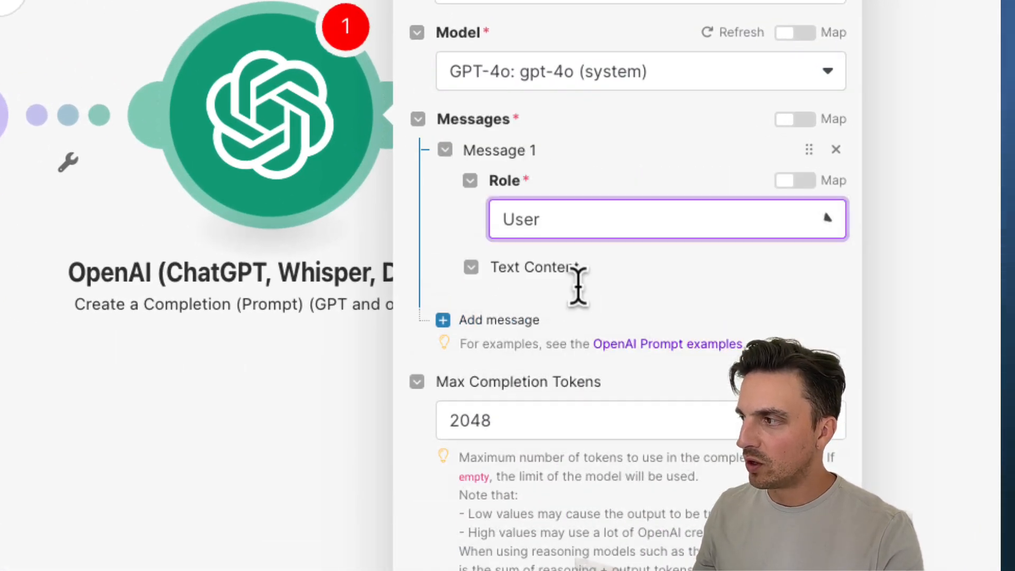
left_click(568, 233)
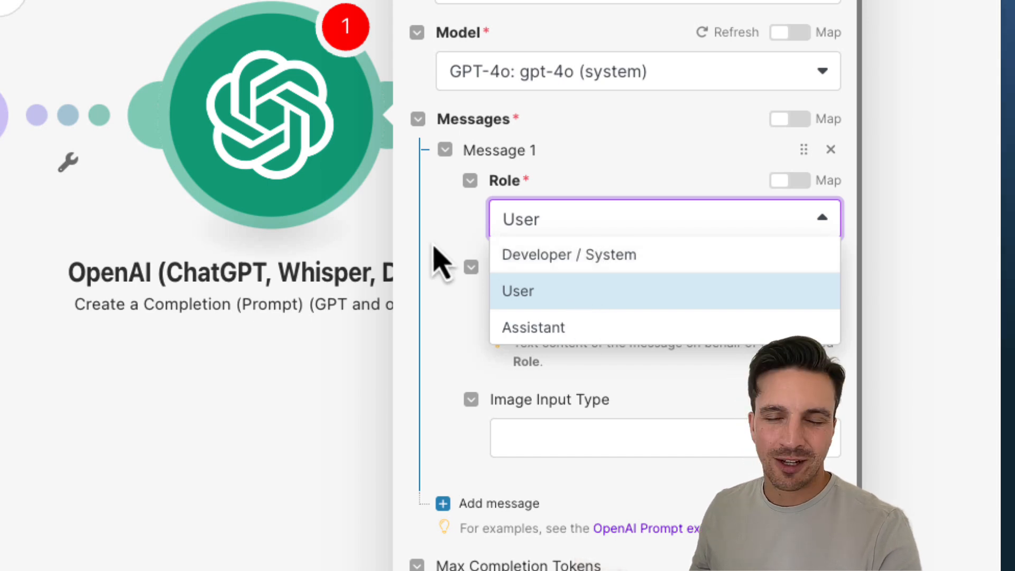
left_click(460, 212)
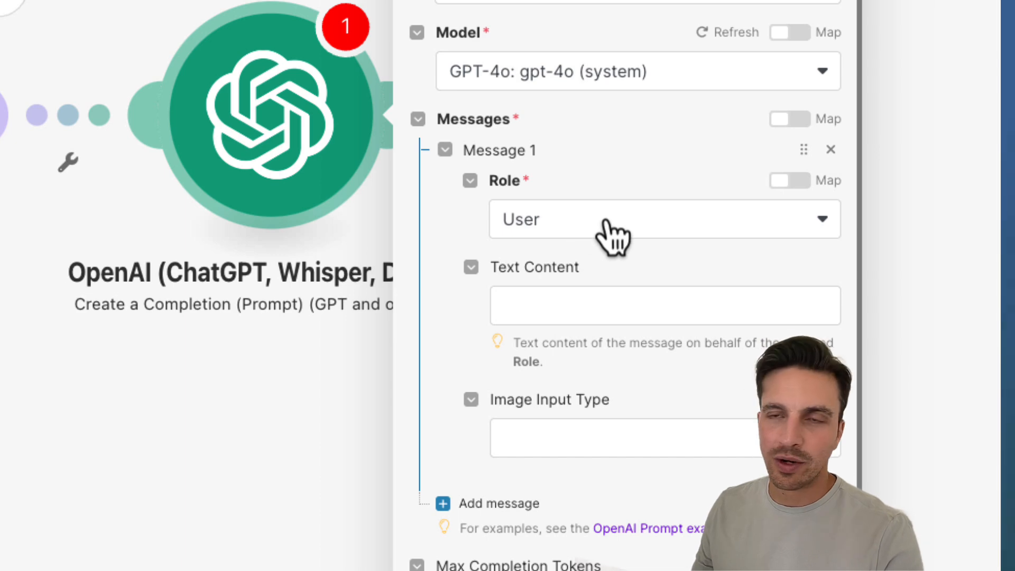
Paste the isometric 3D image-description prompt into the User message's text content and read it through to the BLOG CONTENT section
scroll(613, 238, "down", 3)
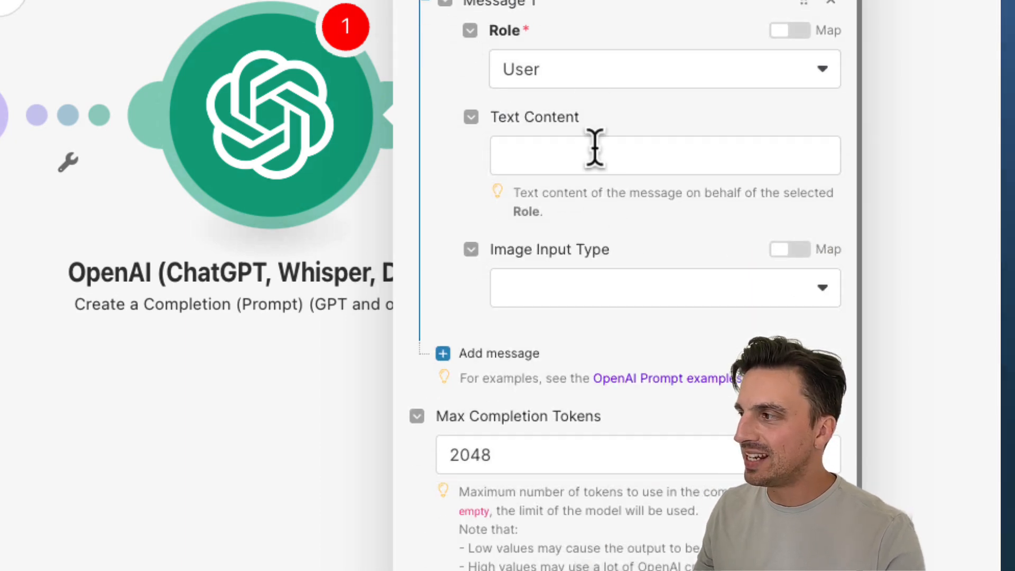
left_click(594, 151)
key("ctrl+v")
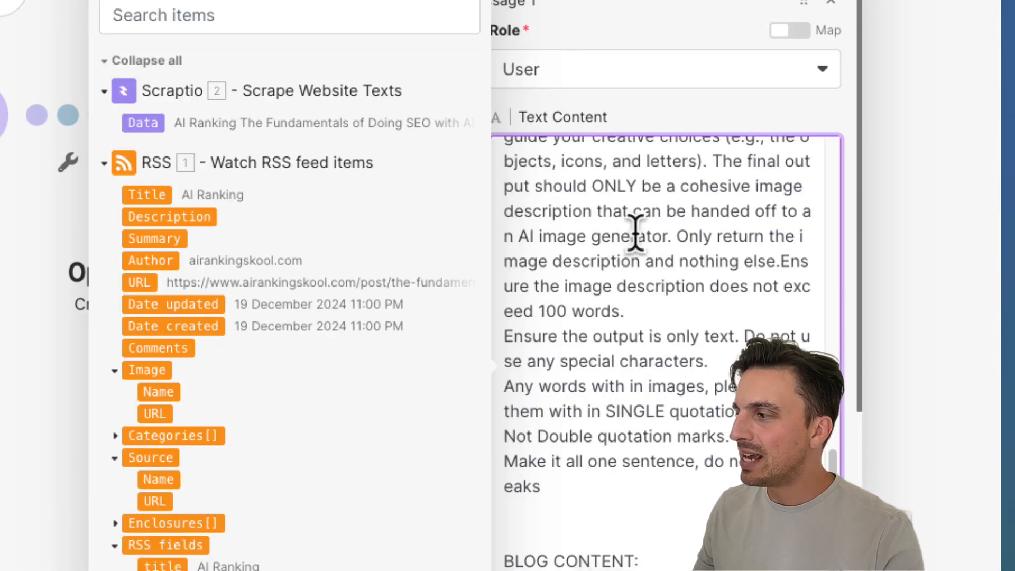
scroll(637, 236, "up", 10)
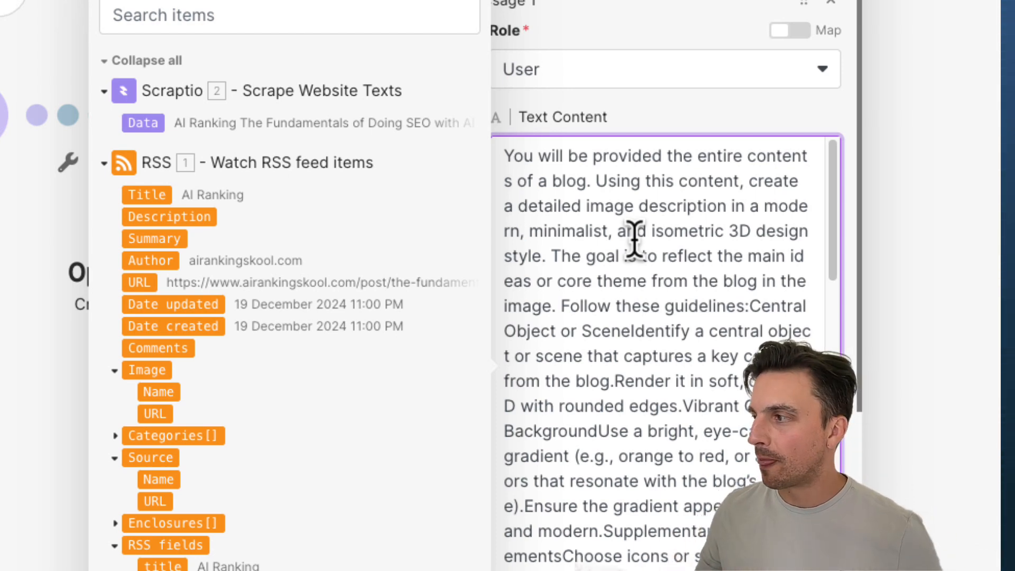
scroll(735, 291, "down", 4)
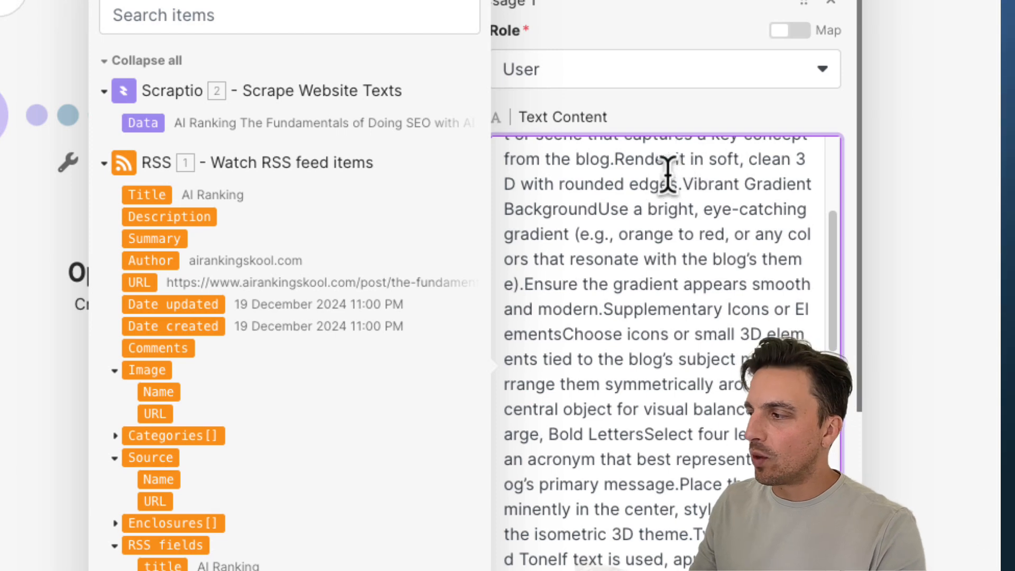
scroll(675, 271, "down", 10)
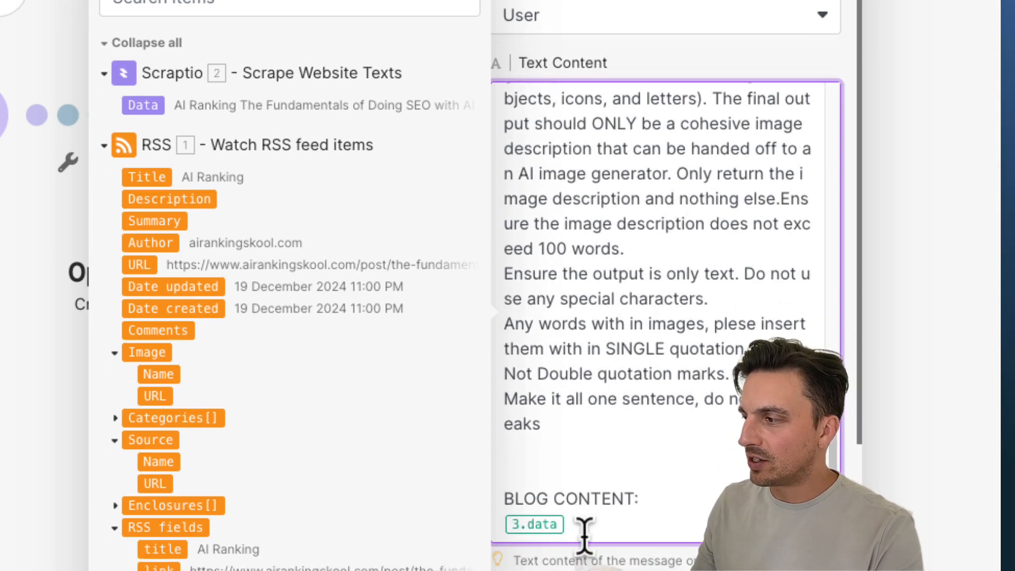
Replace the 3.data variable under BLOG CONTENT with Scraptio's Data output and confirm the OpenAI module's settings
key("BackSpace")
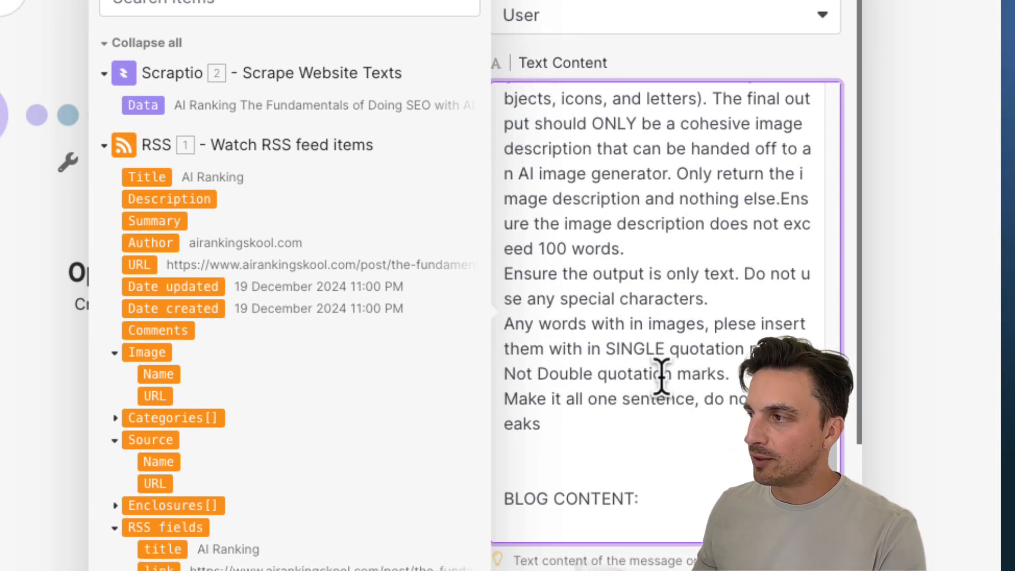
left_click(152, 105)
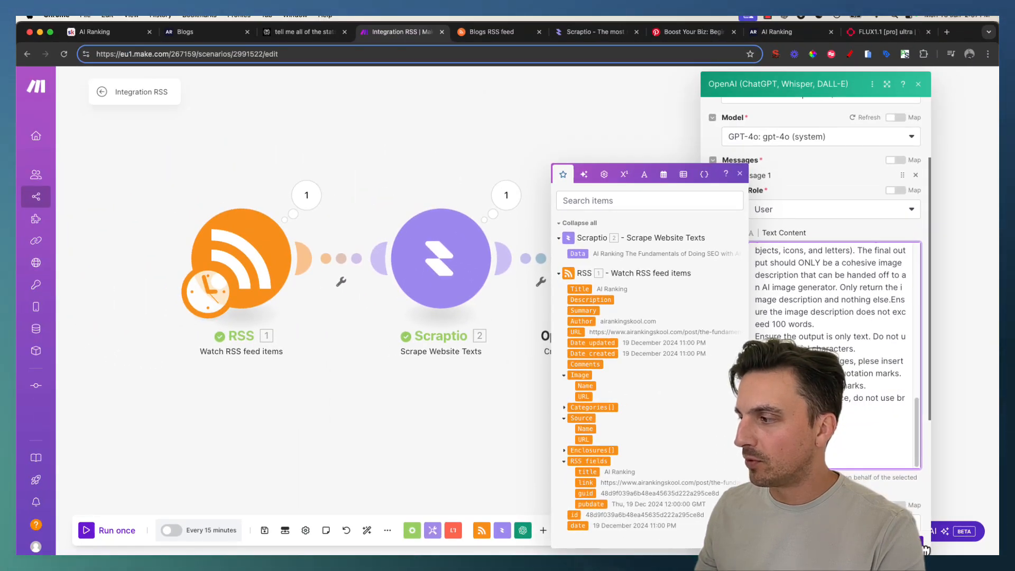
left_click(925, 550)
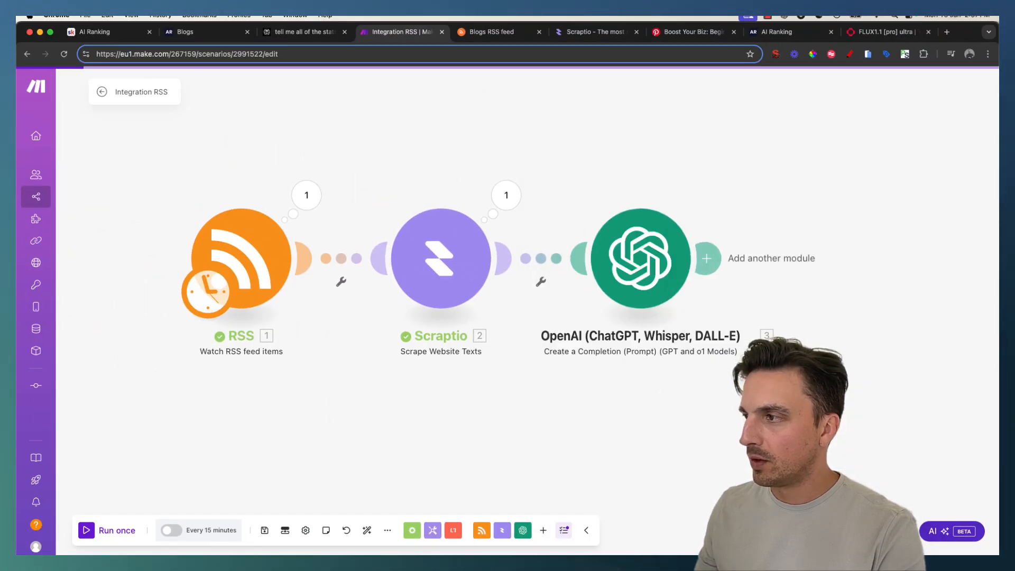
Rename the OpenAI module as "Image Prompt Generator"
left_click_drag(720, 404, 562, 334)
right_click(458, 218)
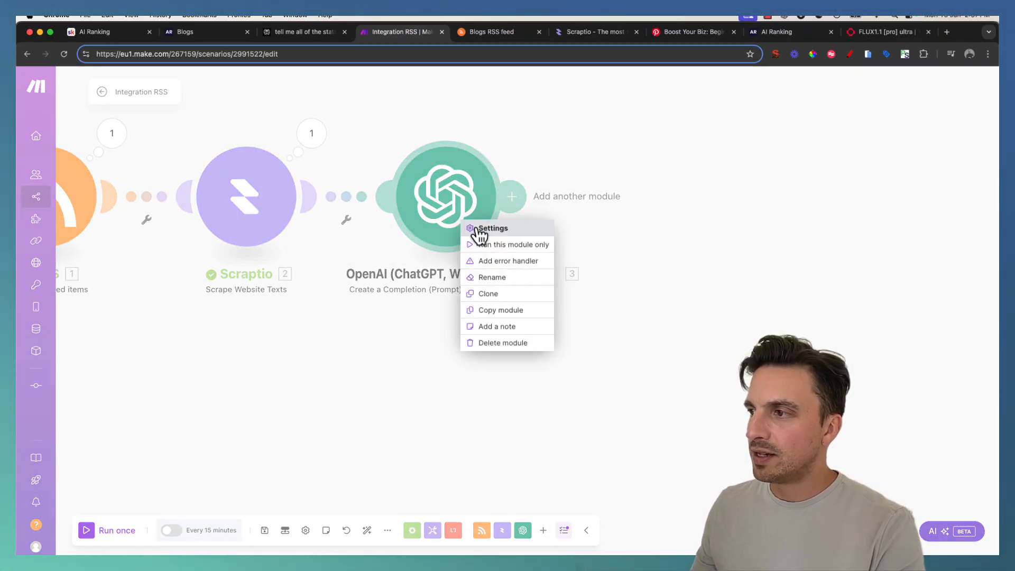
left_click(489, 277)
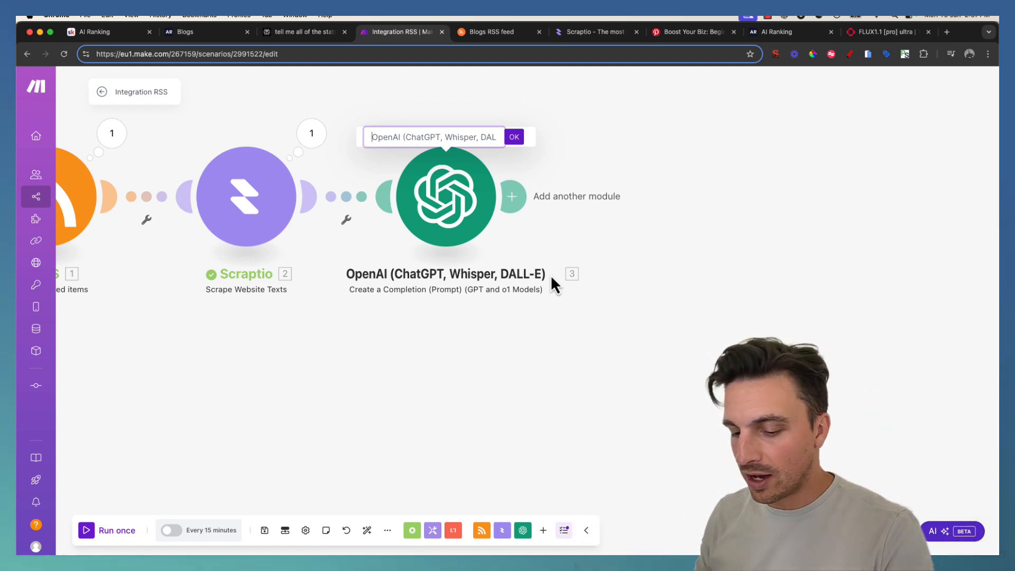
key("super+a")
key("BackSpace")
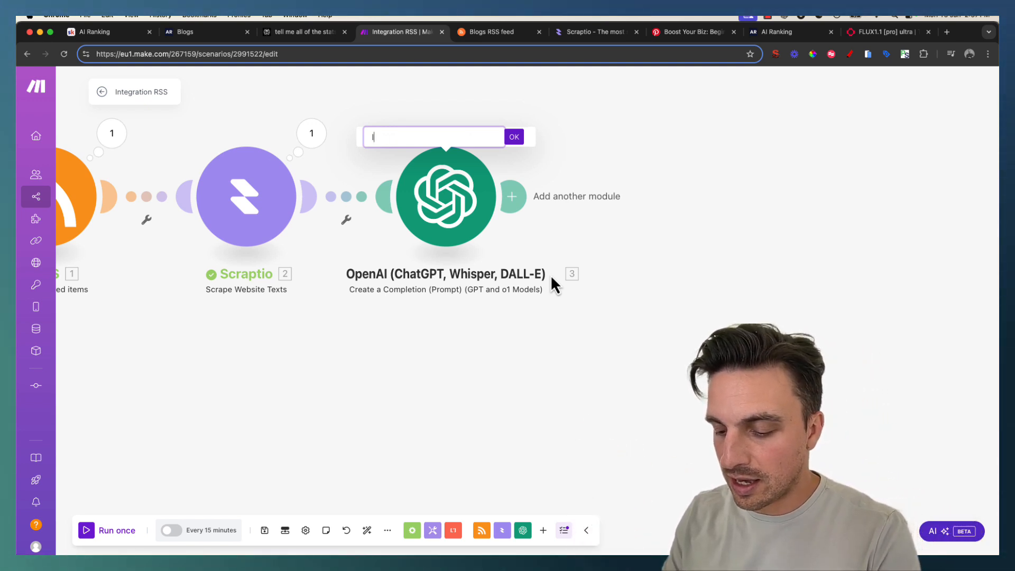
type("Image Prompt")
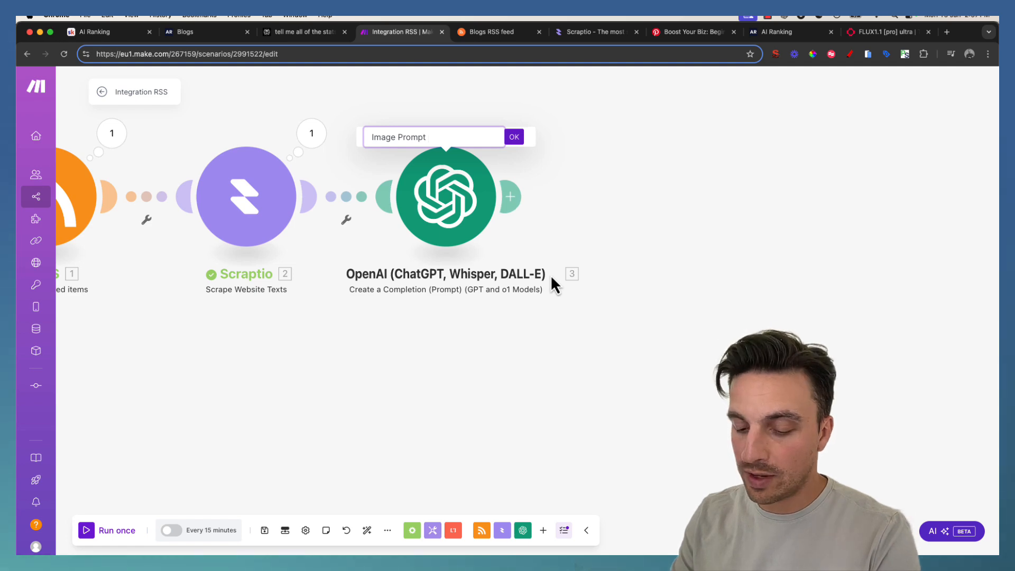
type(" Generator")
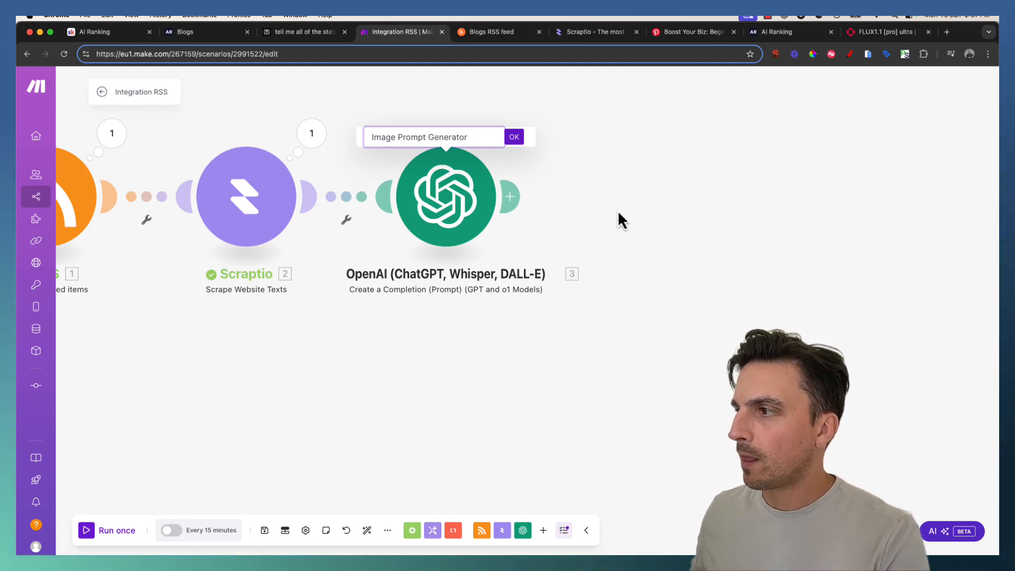
left_click(514, 138)
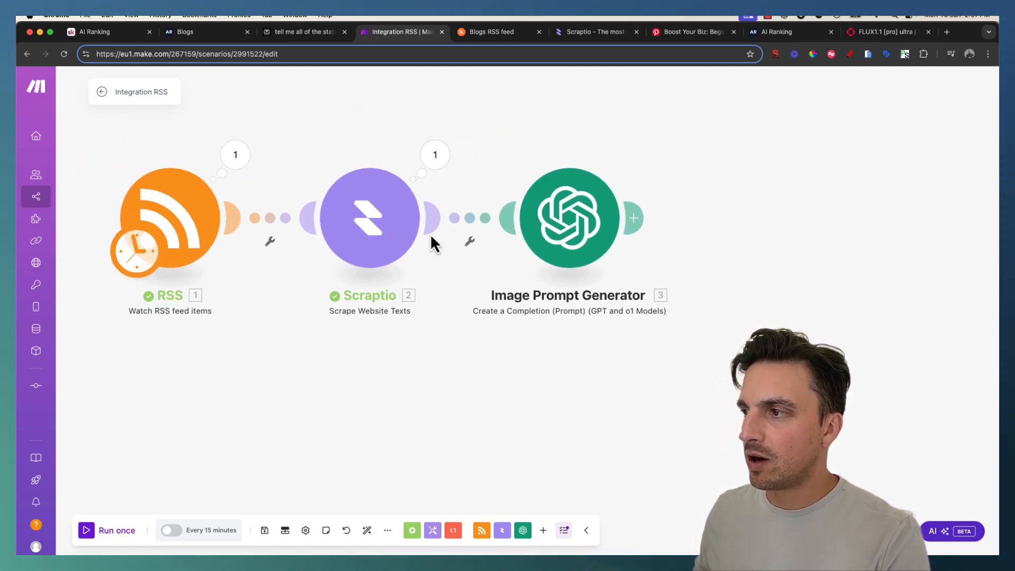
Insert an empty module placeholder after Image Prompt Generator
scroll(394, 343, "right", 5)
scroll(402, 321, "right", 3)
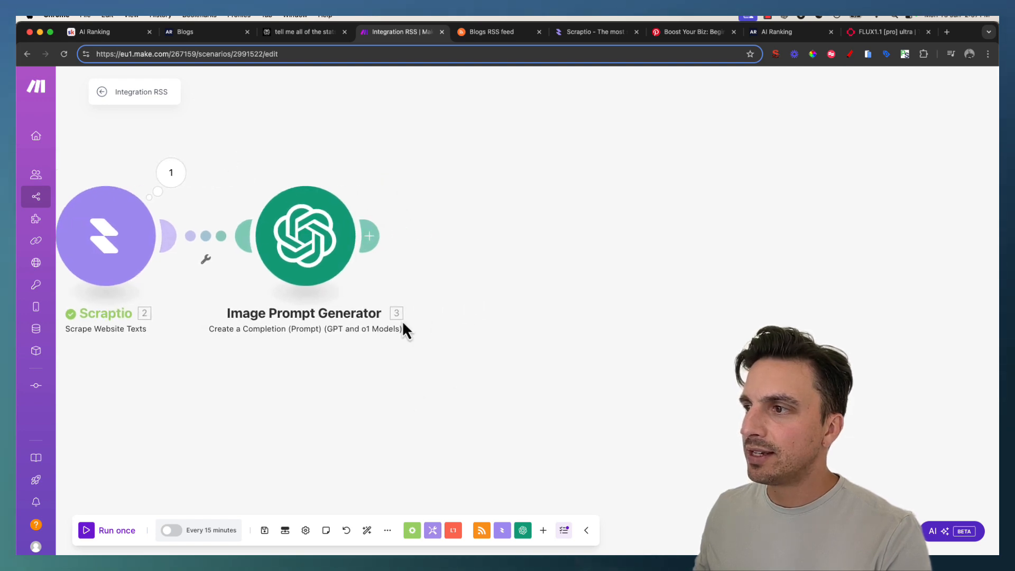
left_click(370, 243)
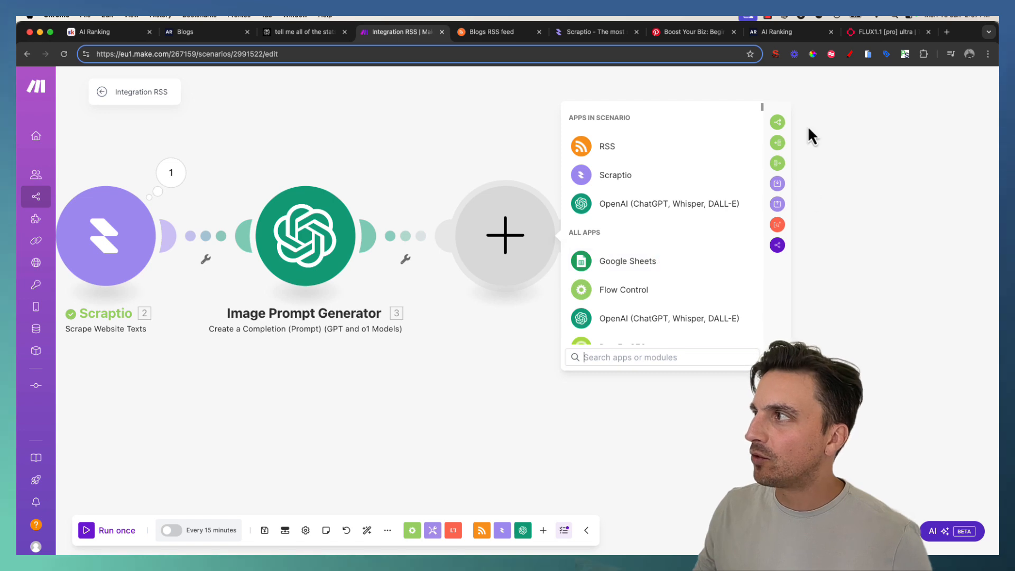
Switch to fal.ai, look over the Model Gallery and open the list of the account's own apps
left_click(889, 32)
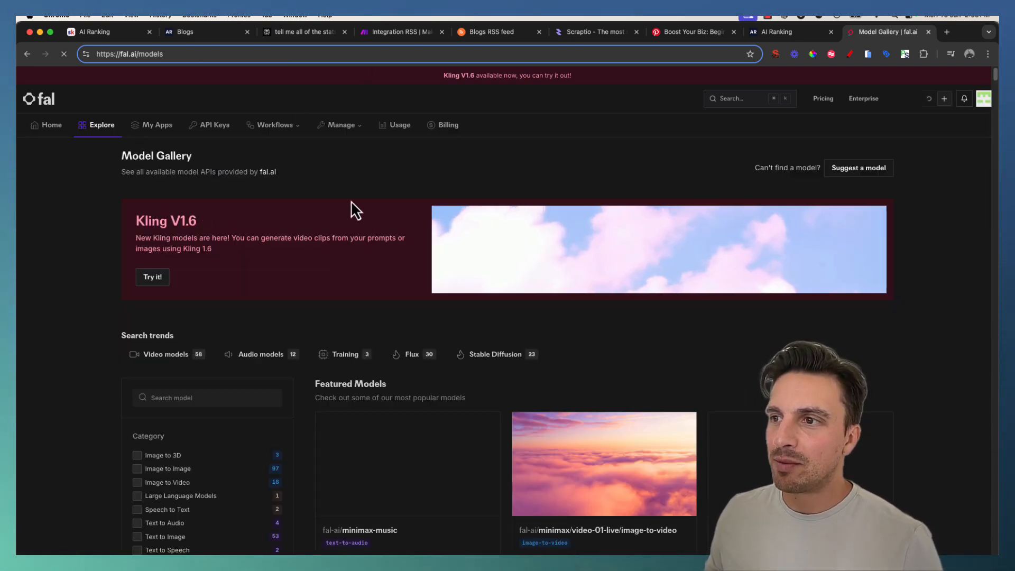
scroll(433, 317, "down", 3)
scroll(492, 357, "up", 3)
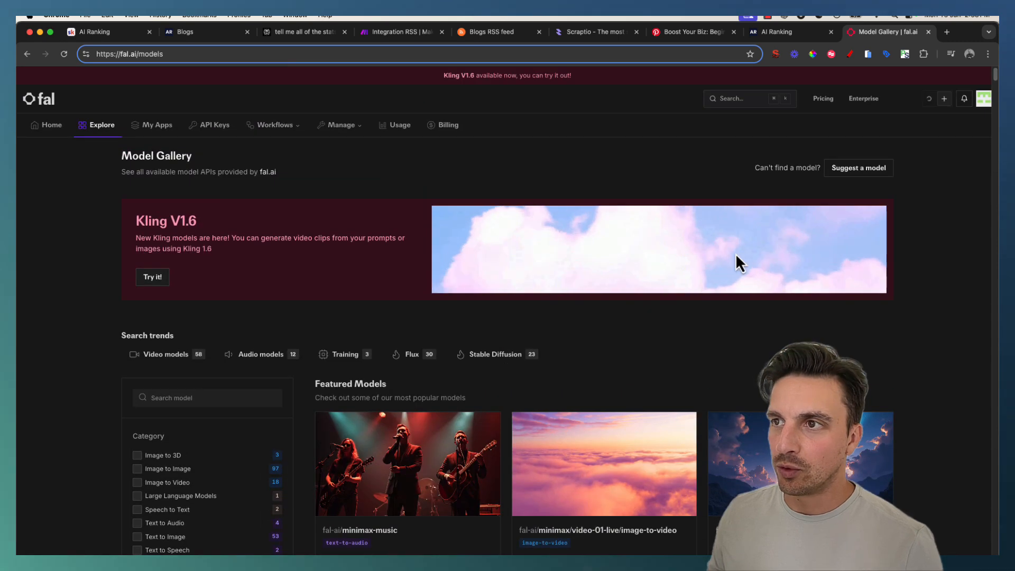
left_click(158, 125)
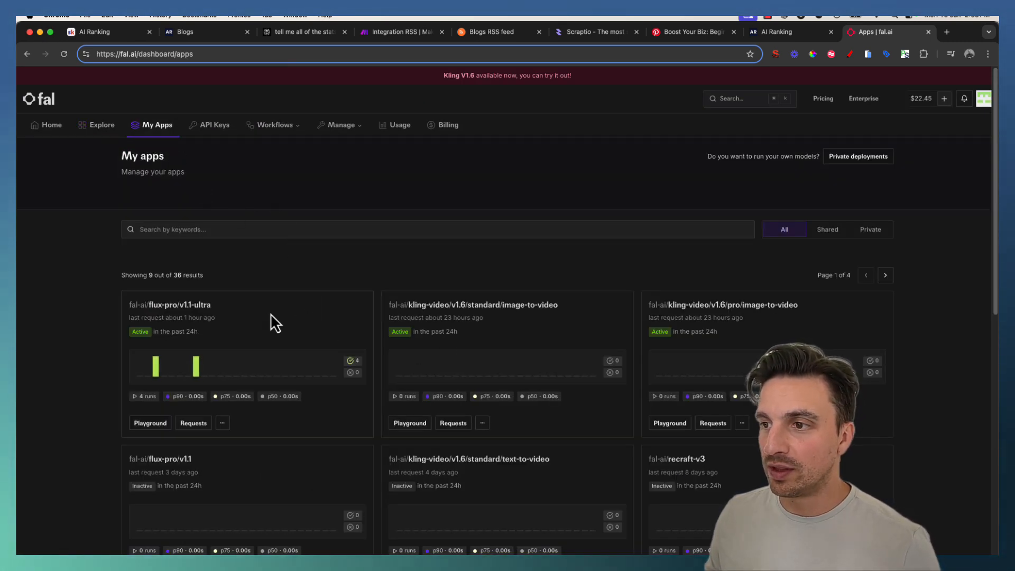
Open the flux-pro/v1.1-ultra model and examine its playground input as cURL code
left_click(161, 307)
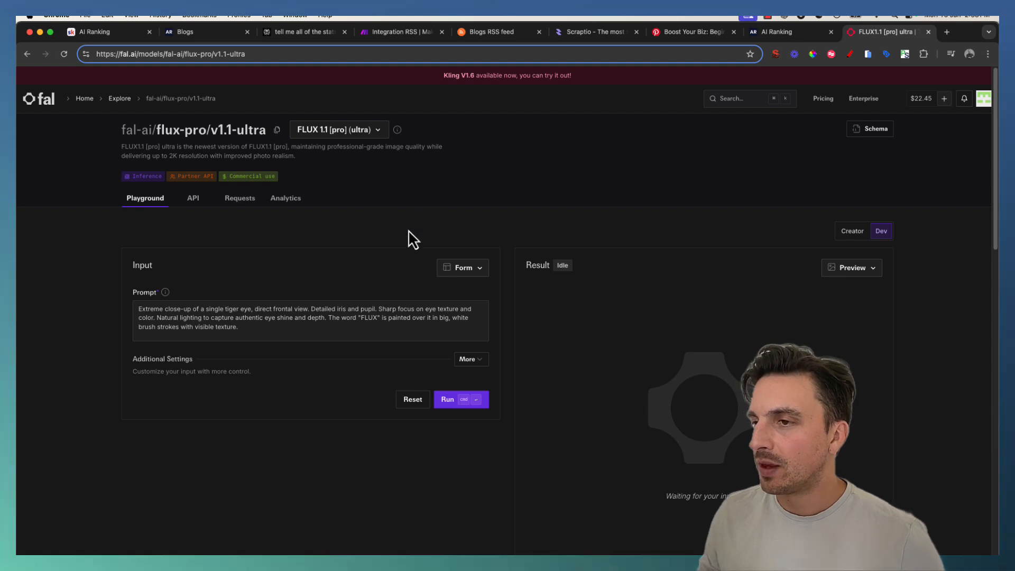
scroll(405, 227, "down", 1)
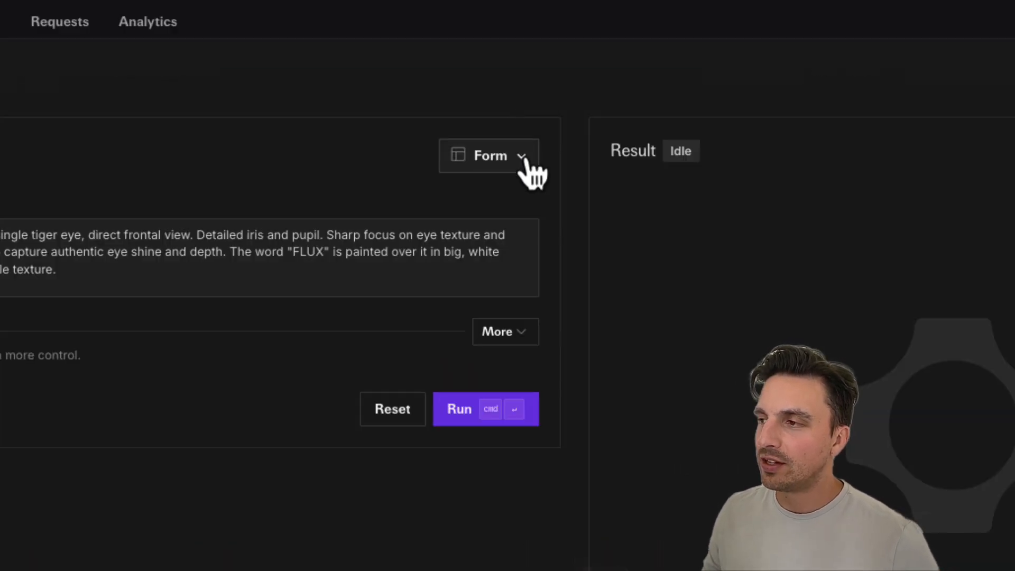
left_click(525, 164)
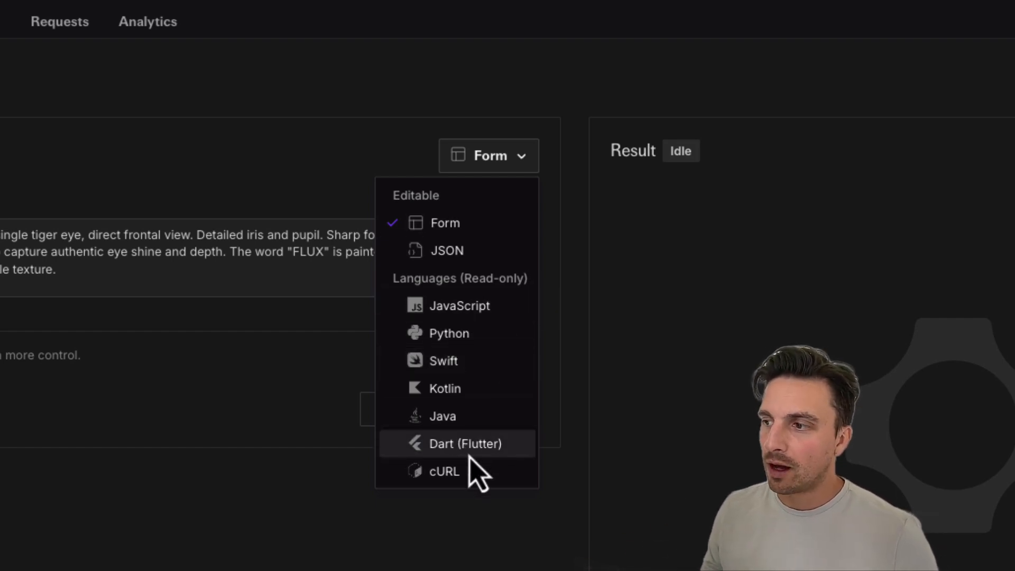
left_click(450, 472)
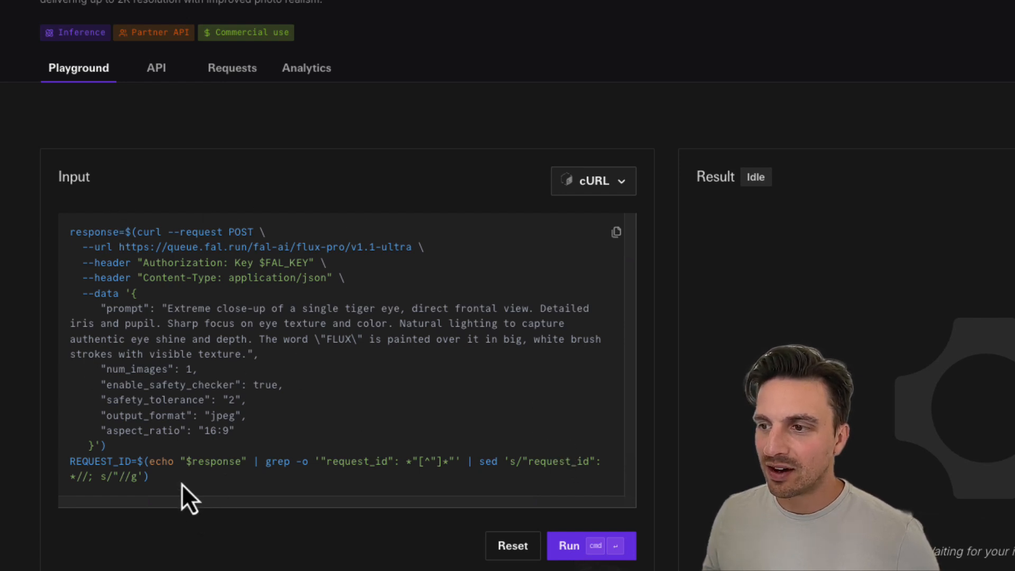
left_click_drag(181, 484, 129, 233)
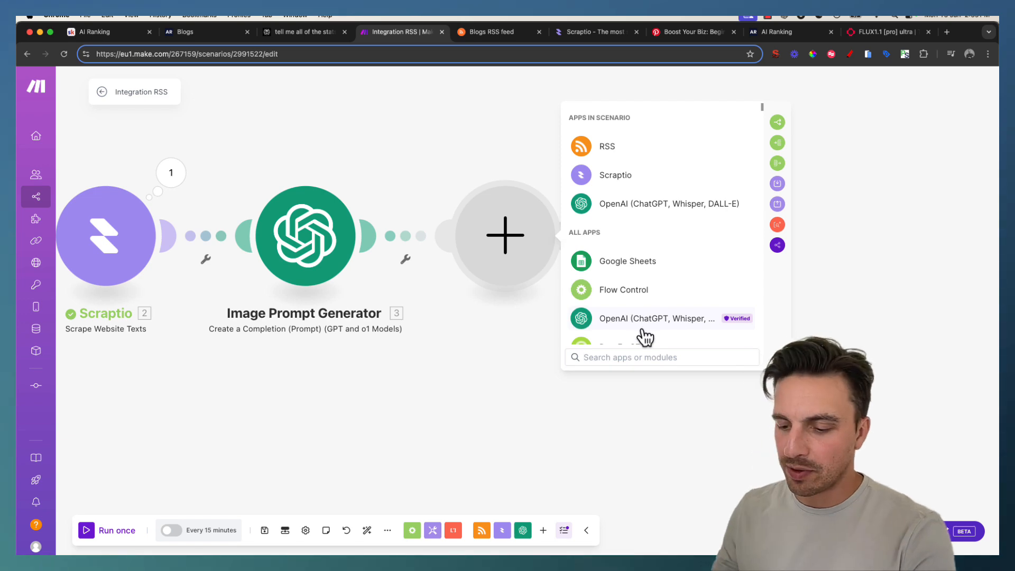
type("htt")
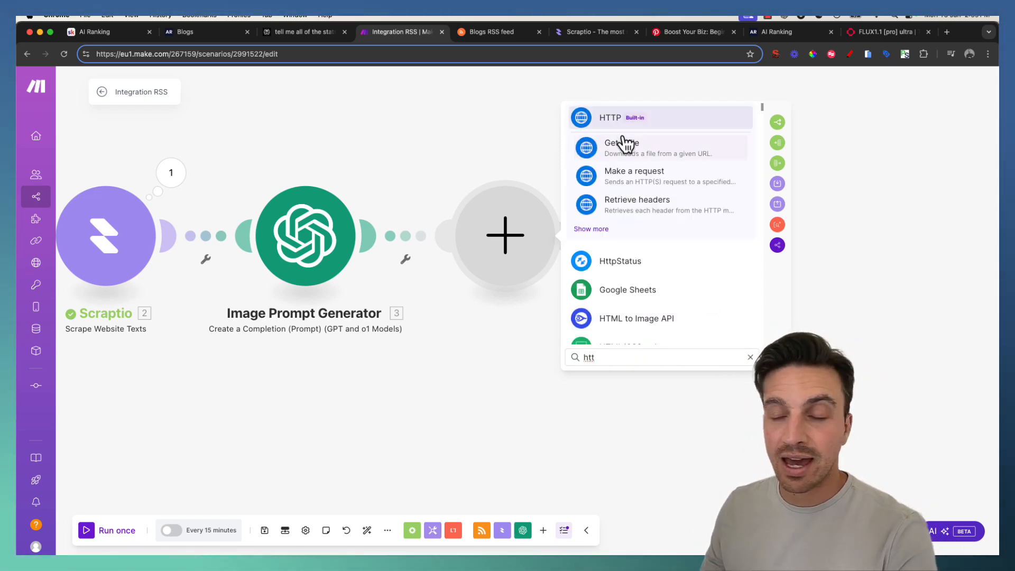
left_click(638, 177)
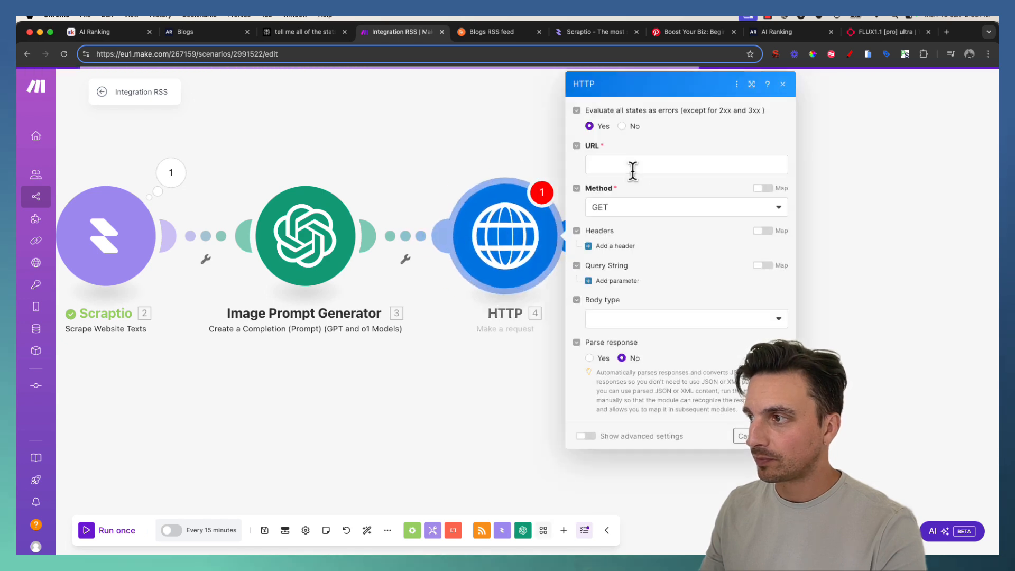
left_click(633, 166)
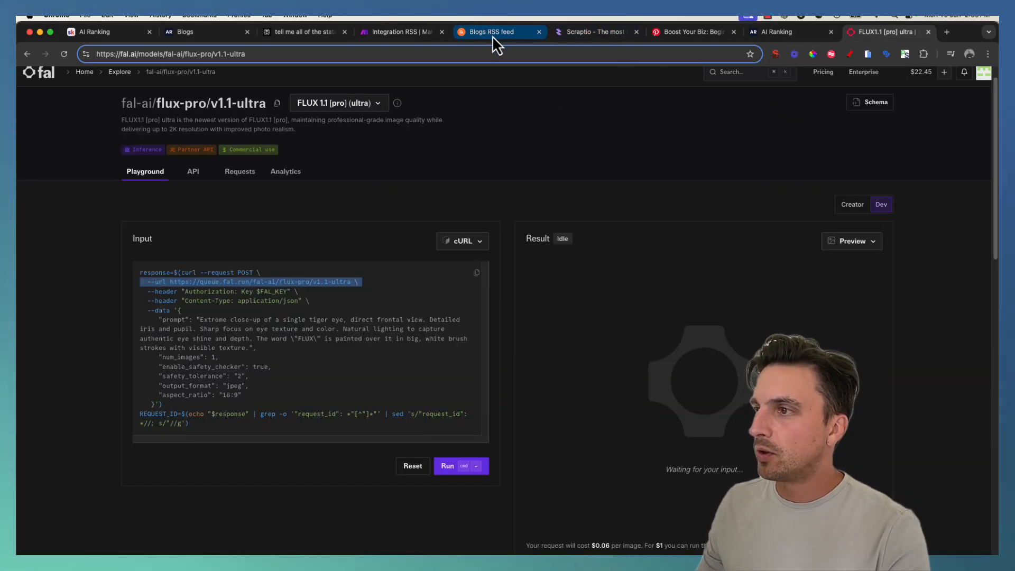
left_click(410, 36)
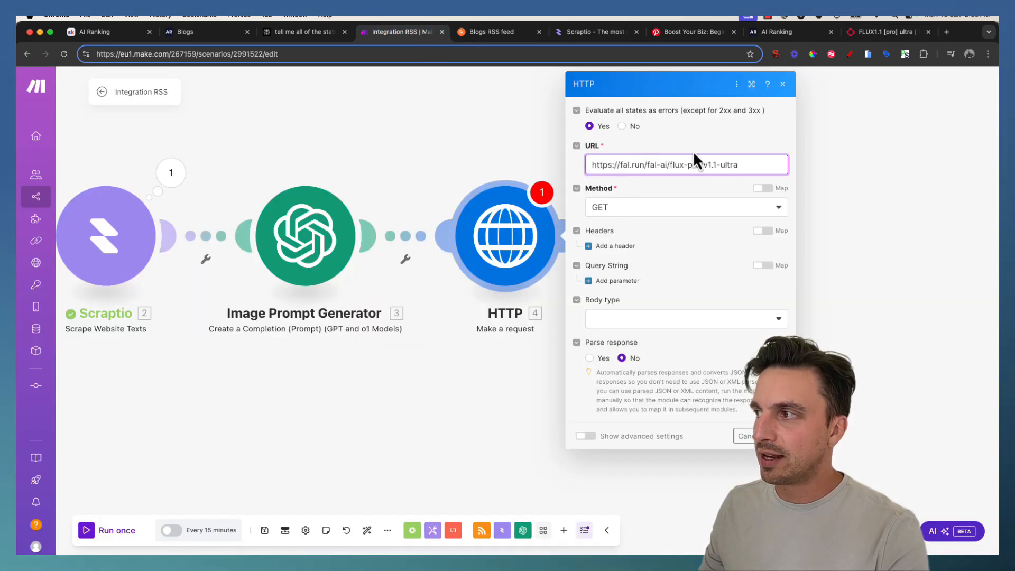
left_click(655, 211)
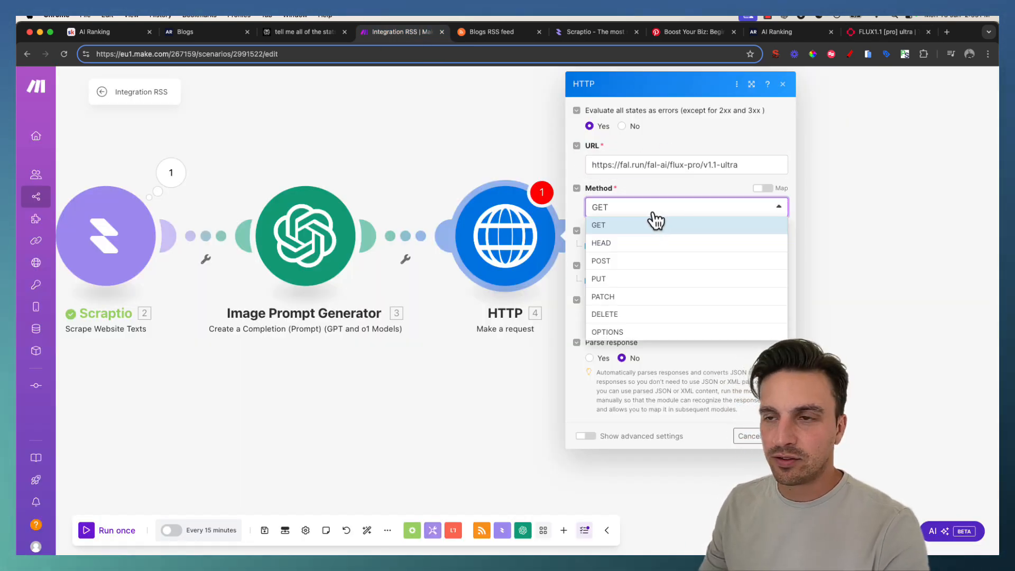
left_click(655, 261)
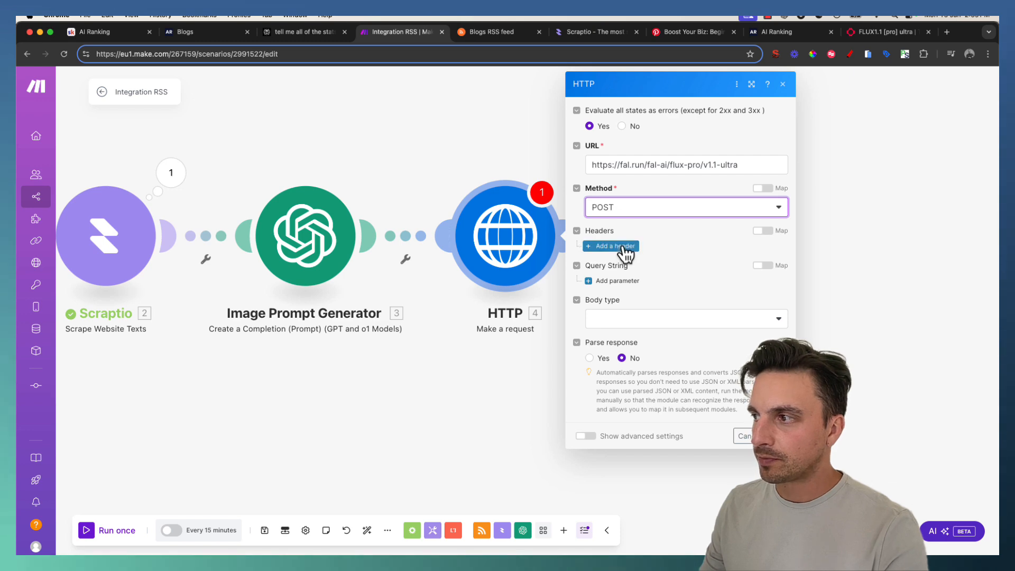
Add an Authorization header to the HTTP module, with the word Key followed by the fal.ai API key as its value
left_click(615, 246)
left_click(638, 279)
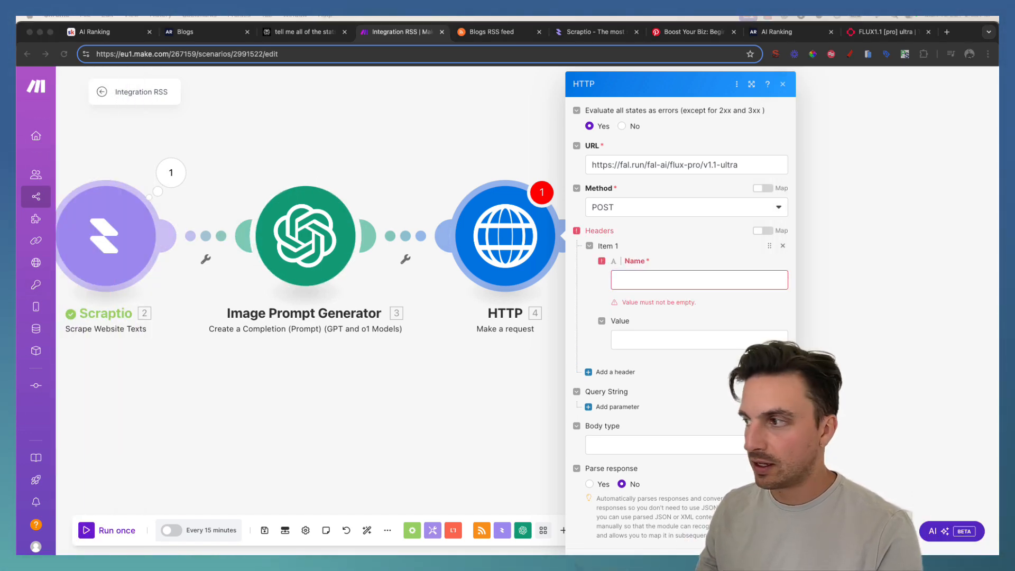
left_click(659, 280)
type("Authorization")
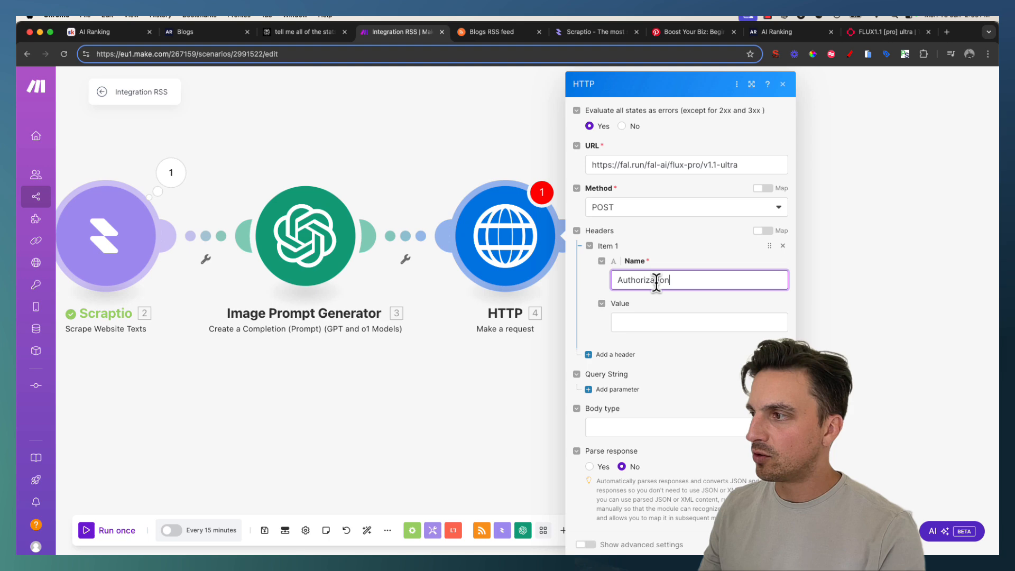
left_click(666, 323)
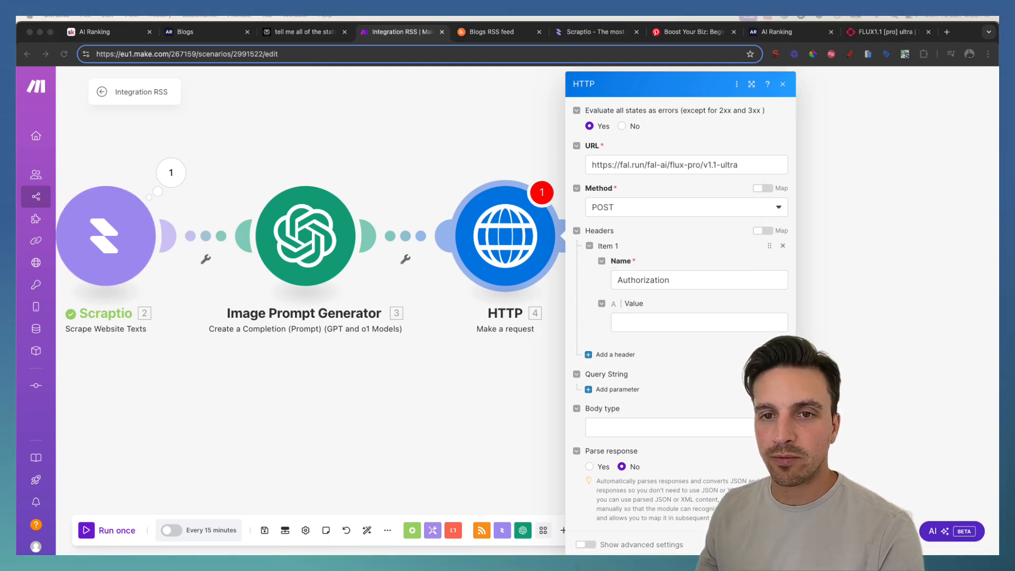
left_click(648, 320)
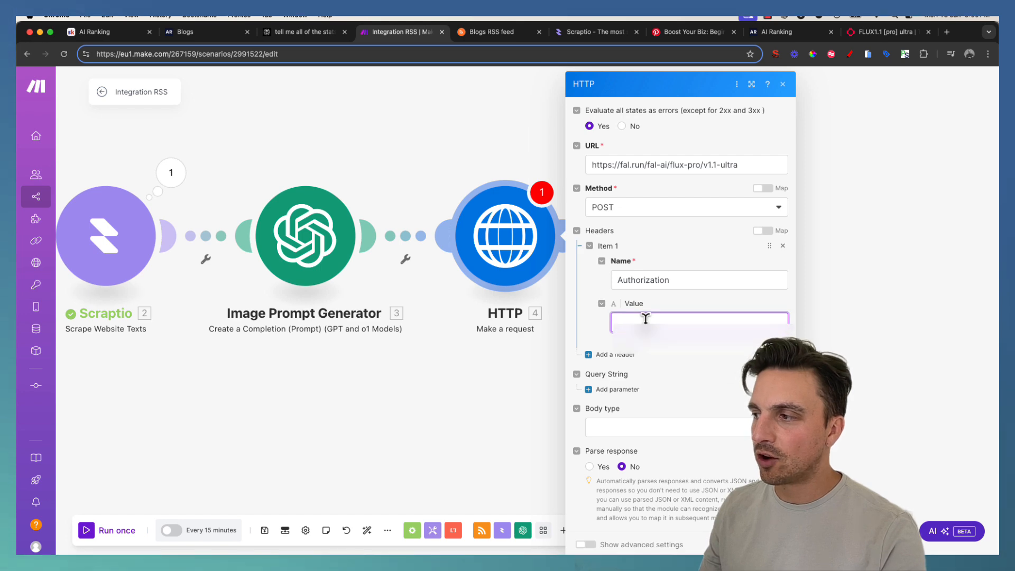
key("super+v")
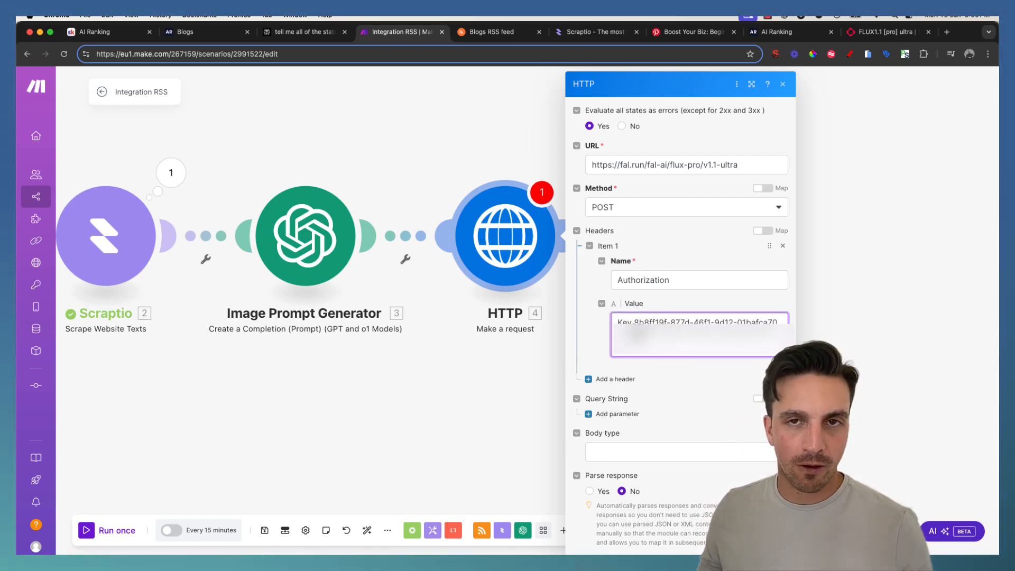
left_click(624, 320)
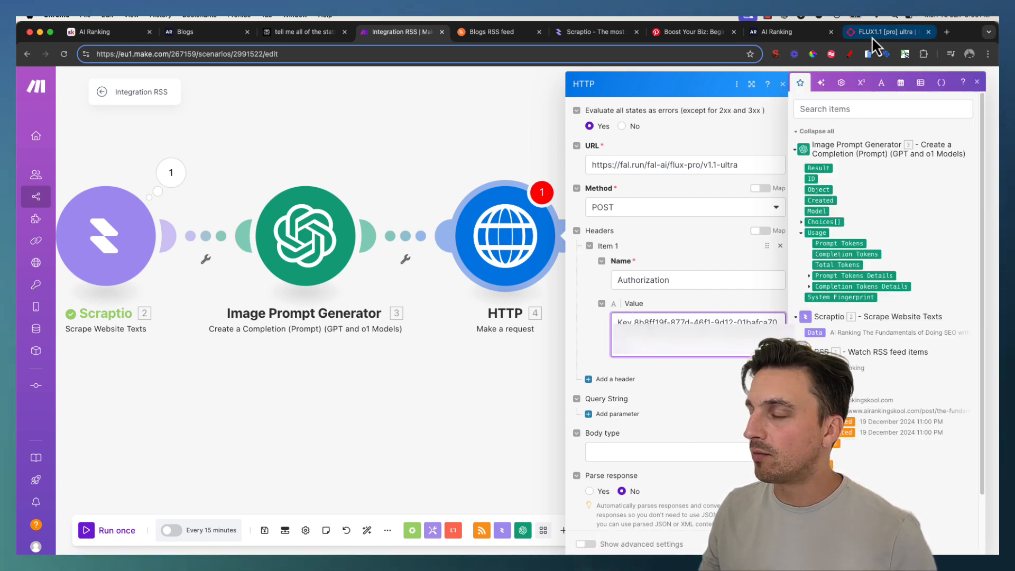
Look up the account's API keys on fal.ai, and return to the Authorization header value in Make
left_click(872, 33)
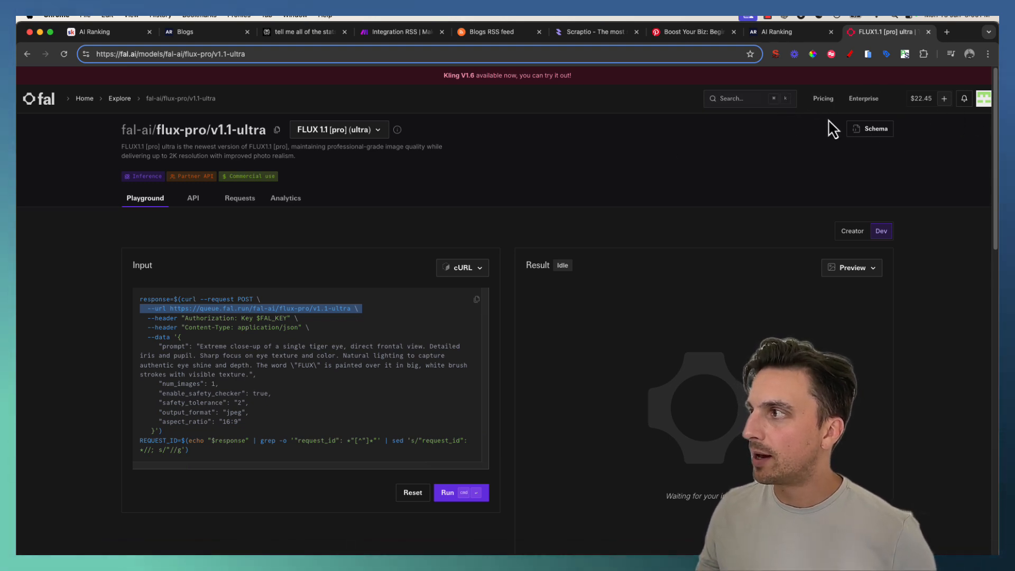
left_click(979, 103)
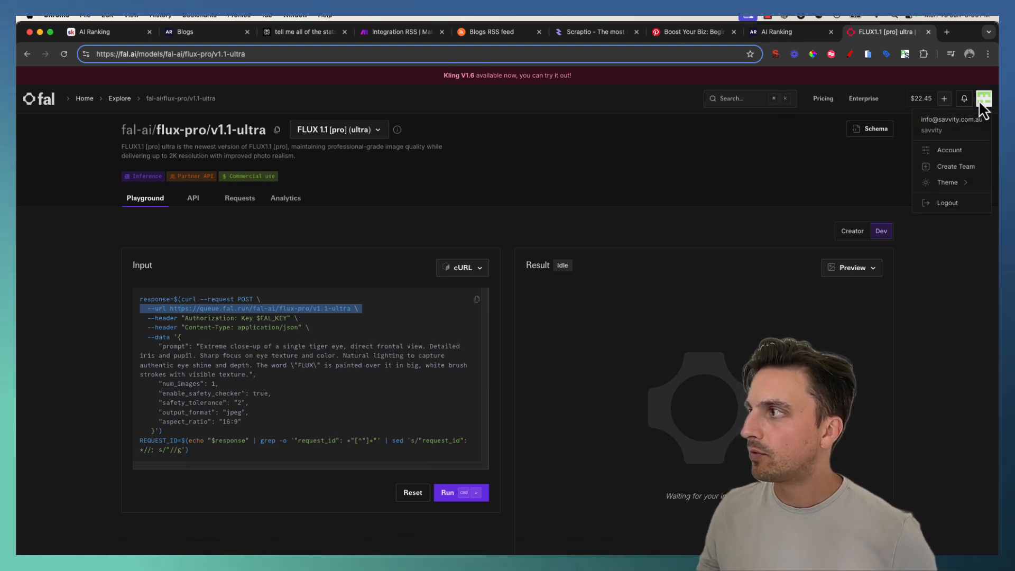
left_click(951, 163)
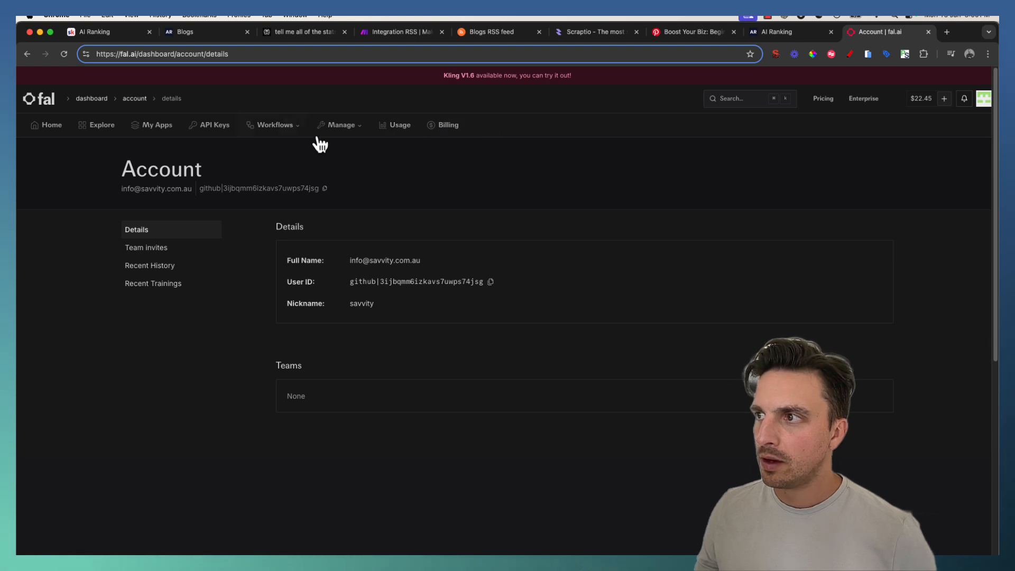
left_click(214, 126)
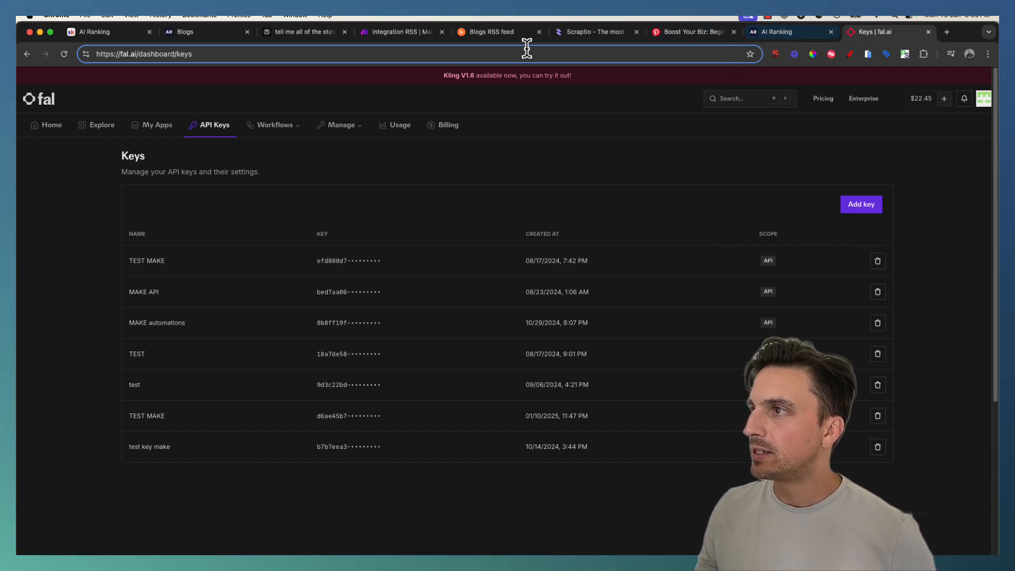
left_click(402, 32)
left_click_drag(643, 346, 650, 323)
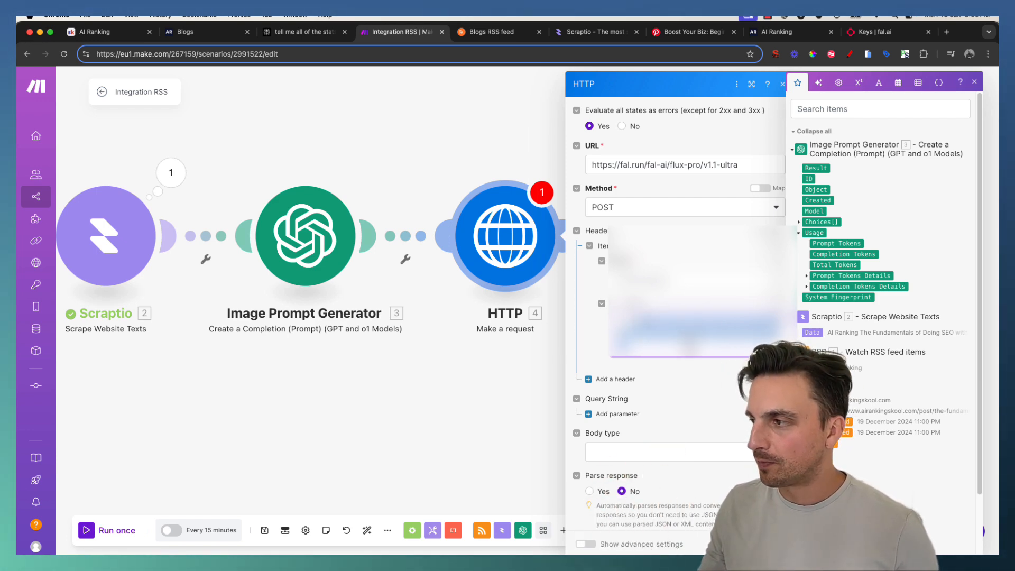
Set the HTTP request's body type to Raw and its content type to JSON (application/json)
scroll(703, 371, "down", 1)
left_click(706, 371)
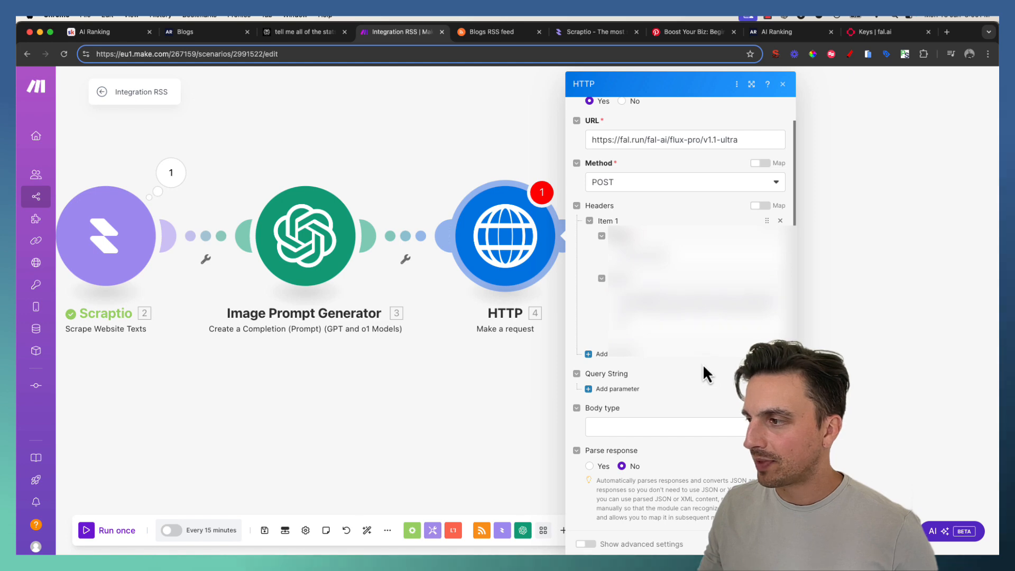
left_click(681, 428)
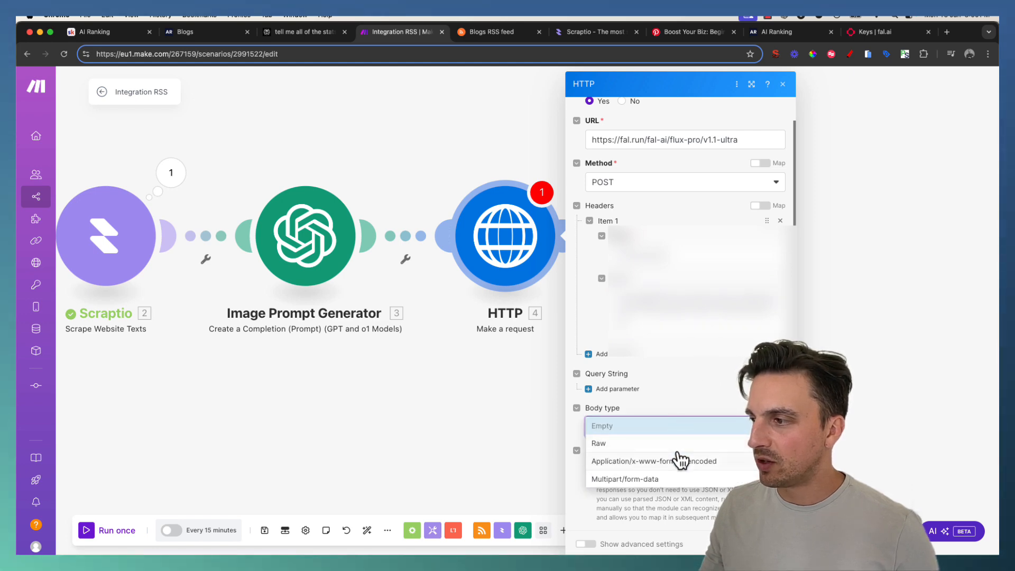
left_click(681, 459)
scroll(674, 372, "down", 1)
left_click(673, 392)
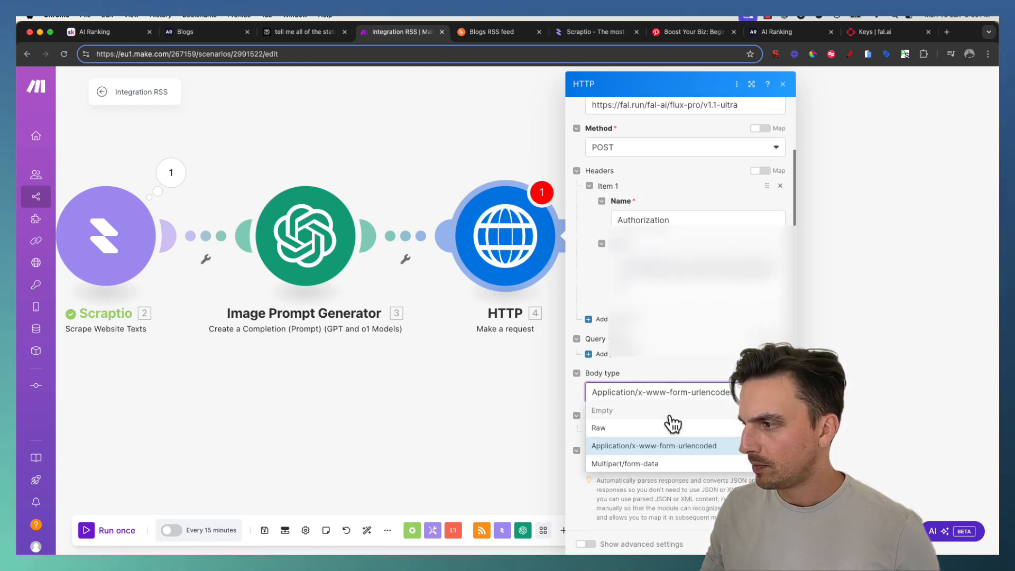
left_click(671, 422)
scroll(654, 356, "down", 2)
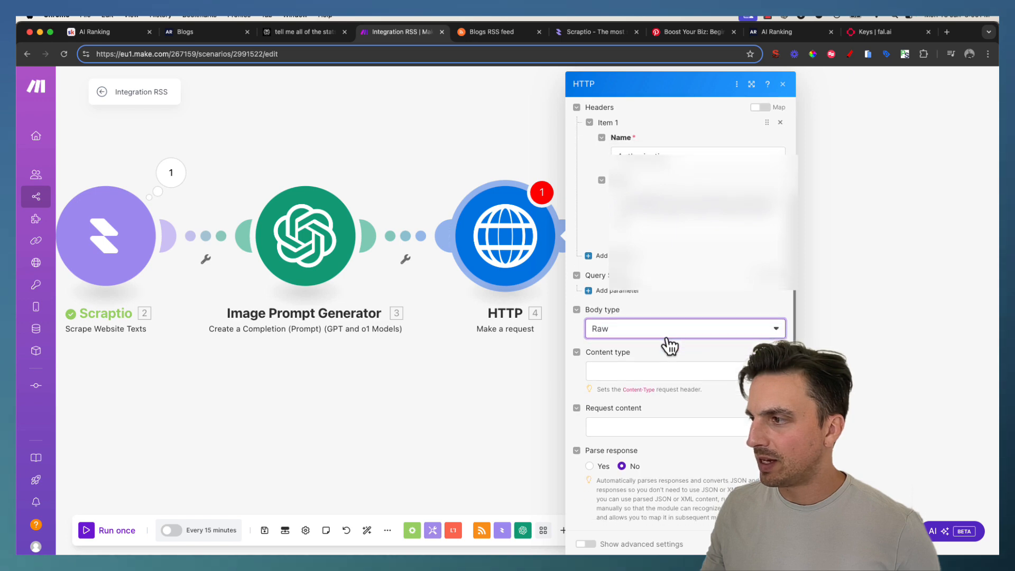
left_click(671, 374)
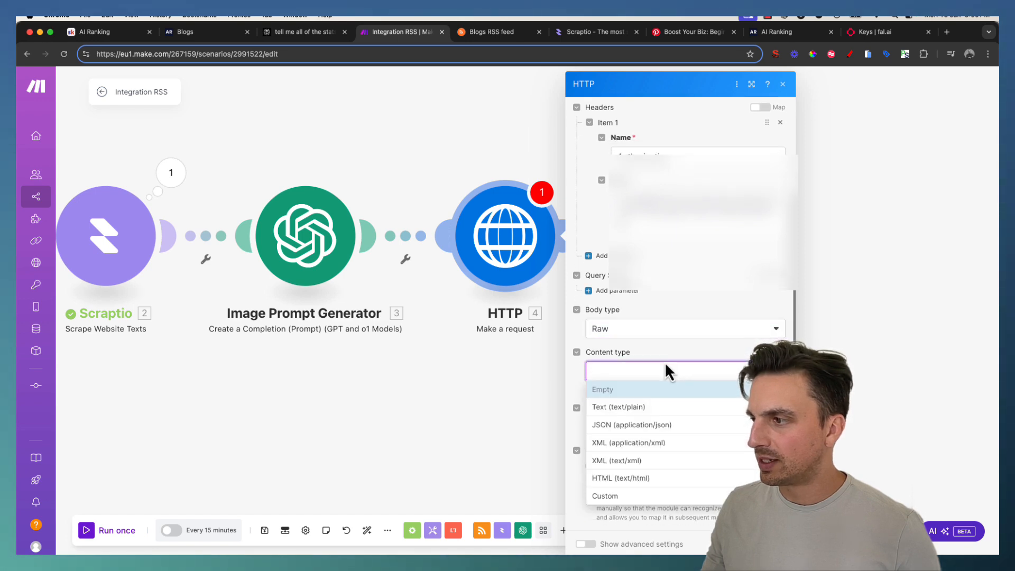
left_click(658, 428)
Paste the JSON request content with prompt, num_images 1, safety checker true, safety_tolerance "2", output_format "jpeg" and aspect_ratio "3:4"
left_click(657, 422)
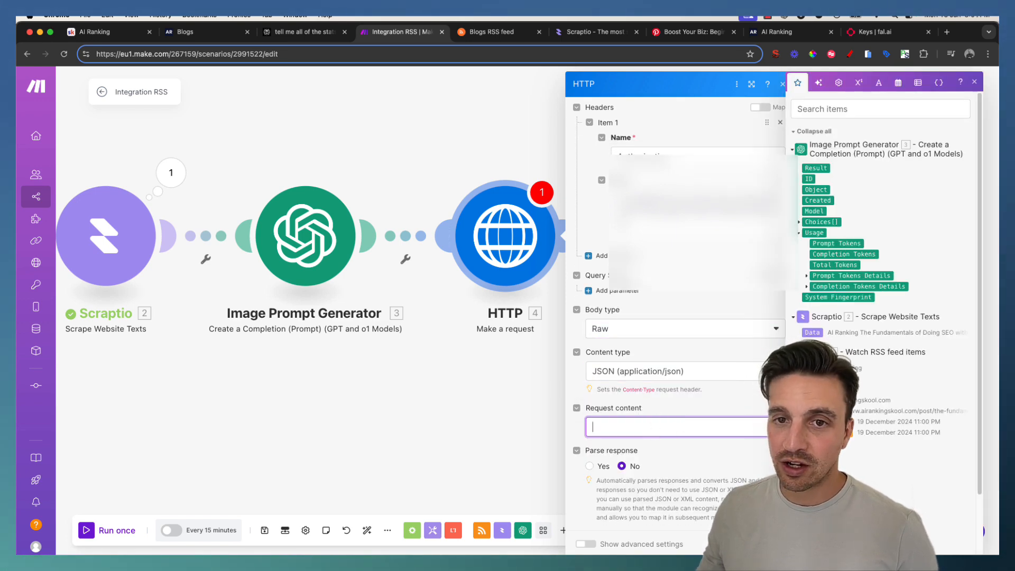
key("super+Tab")
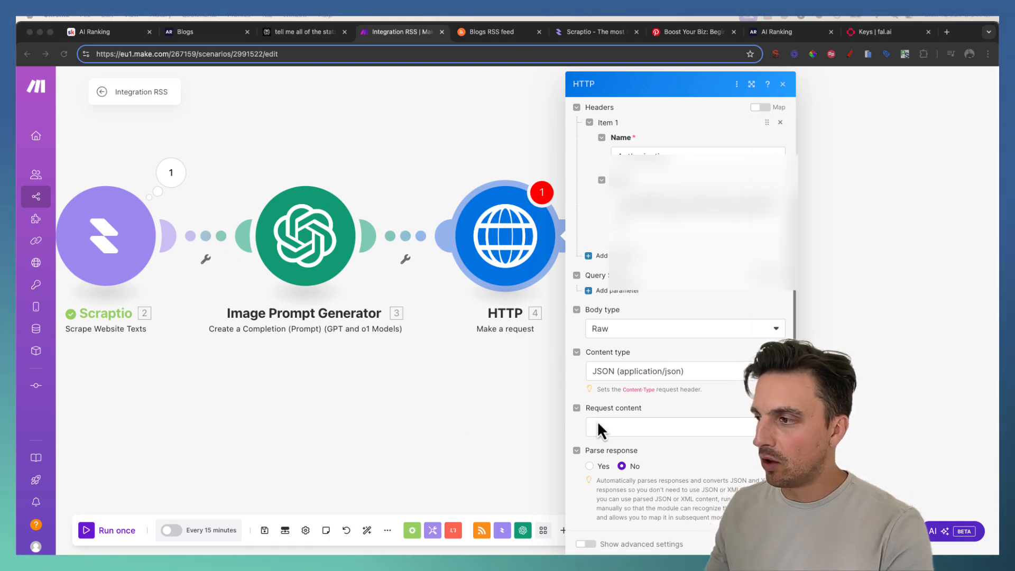
left_click(621, 427)
key("super+v")
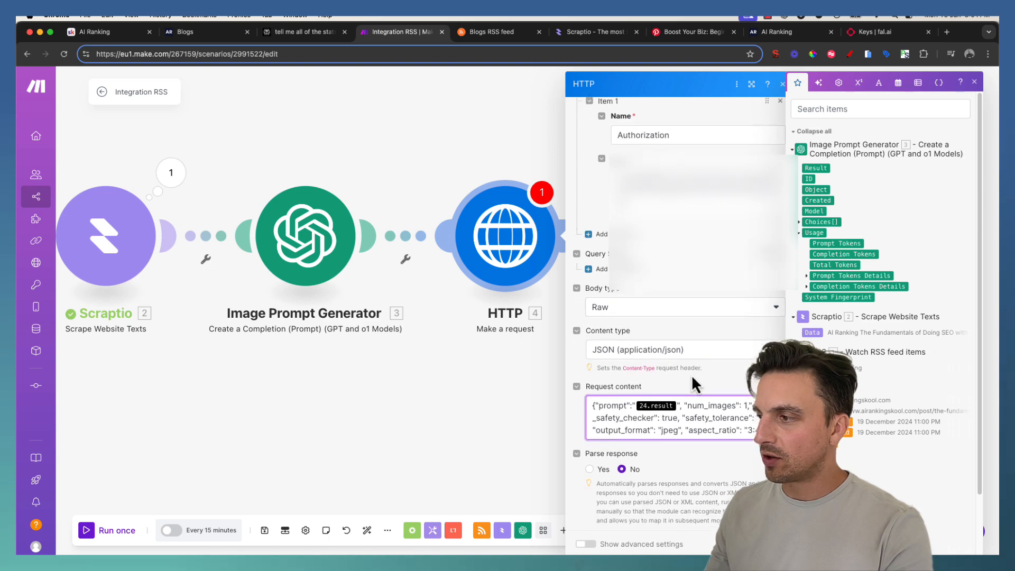
left_click(735, 373)
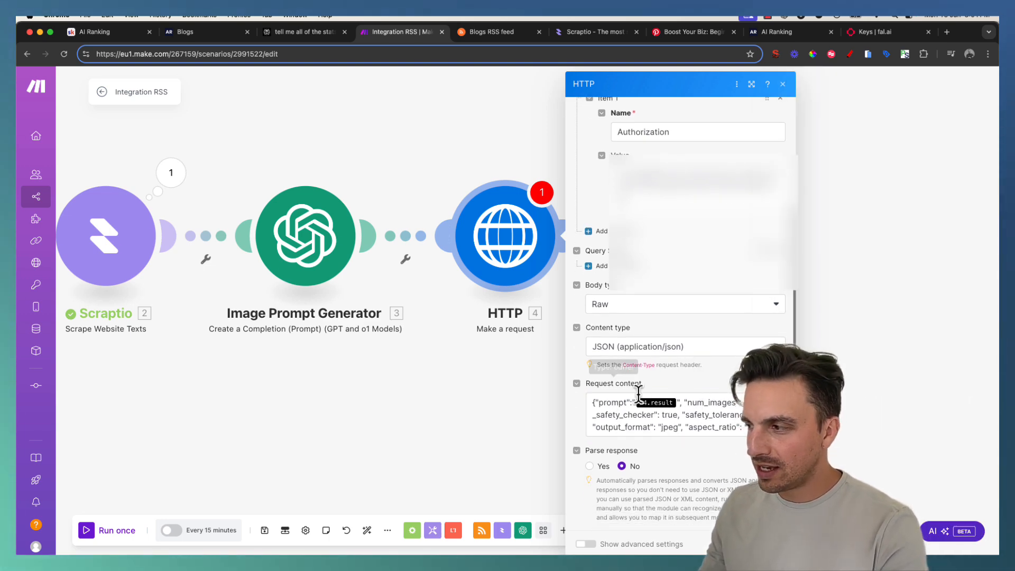
Replace the 24.result variable in the JSON prompt with Image Prompt Generator's Result and confirm the HTTP module's settings
left_click(708, 415)
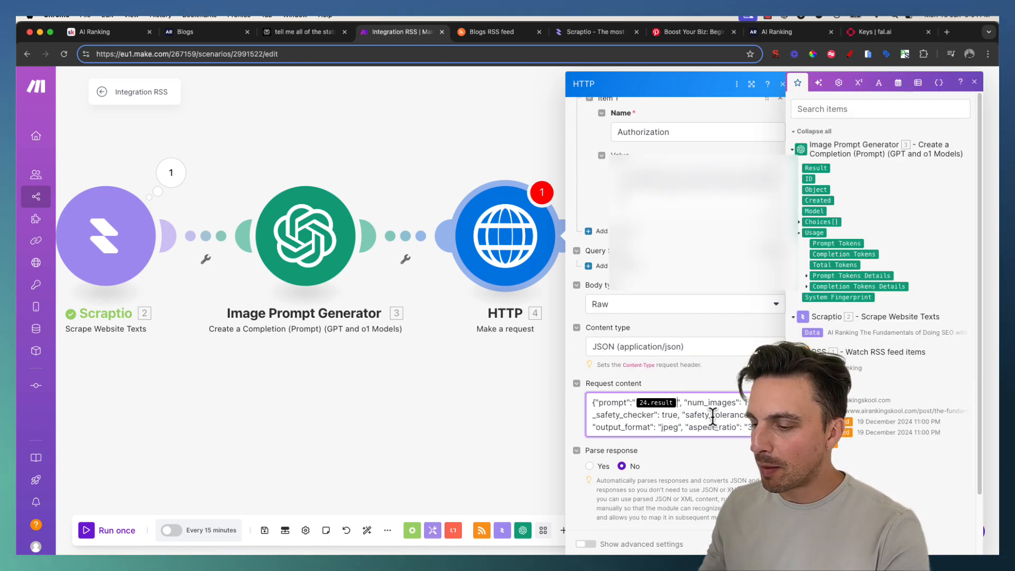
key("BackSpace")
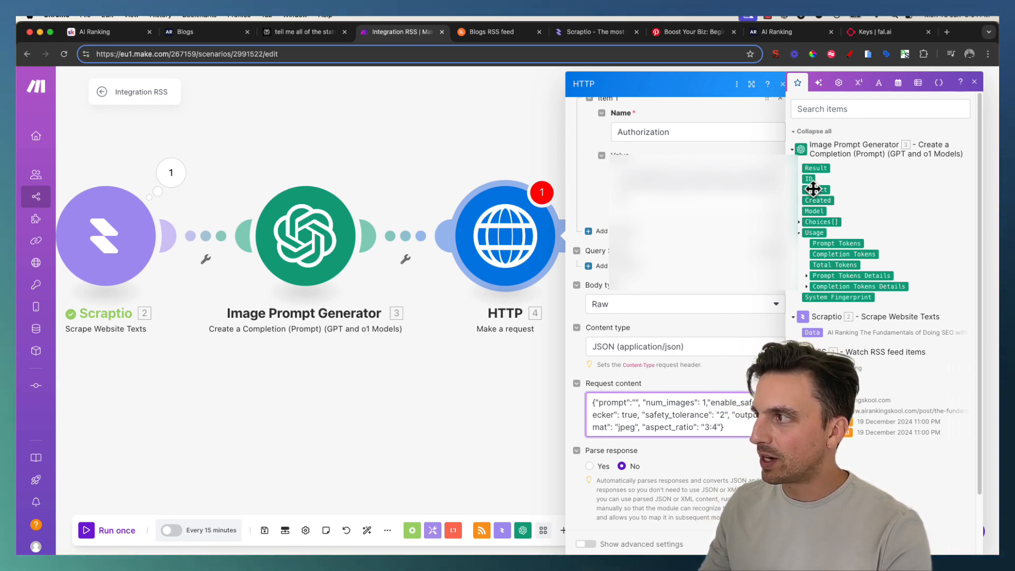
left_click(815, 167)
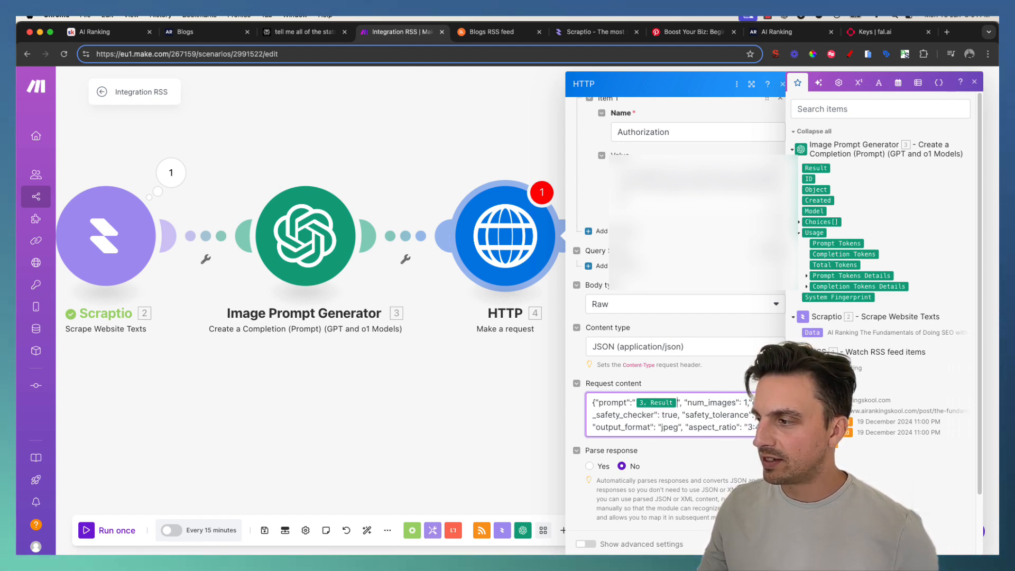
left_click(761, 545)
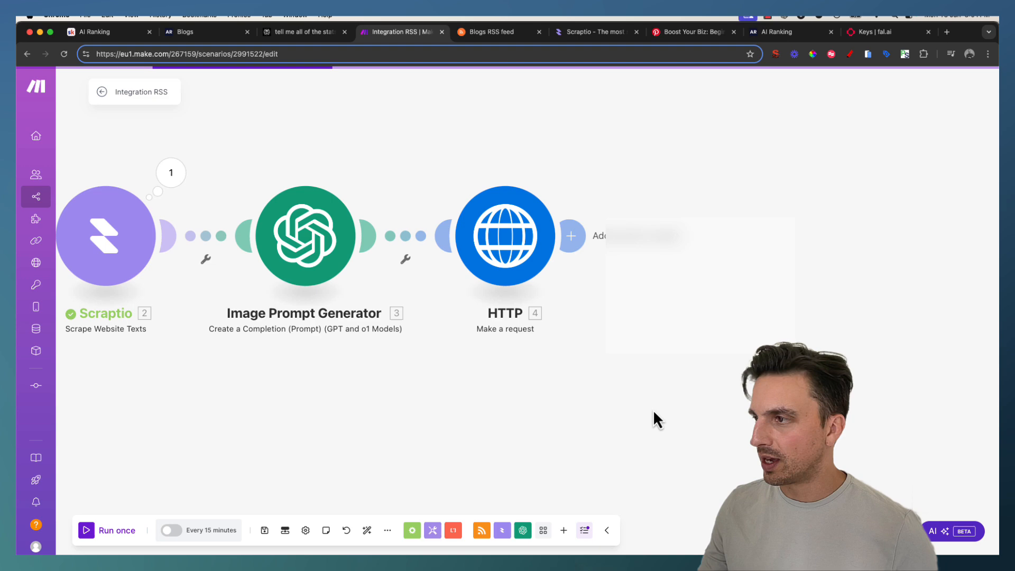
Bring up the cURL request for the flux-pro/v1.1-ultra model in its fal.ai playground
left_click(525, 245)
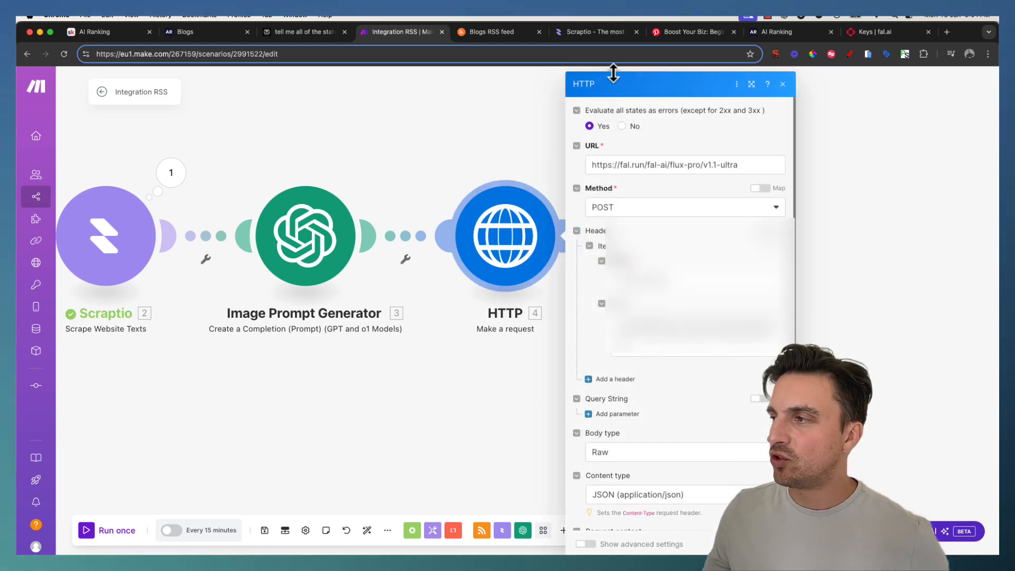
left_click(857, 33)
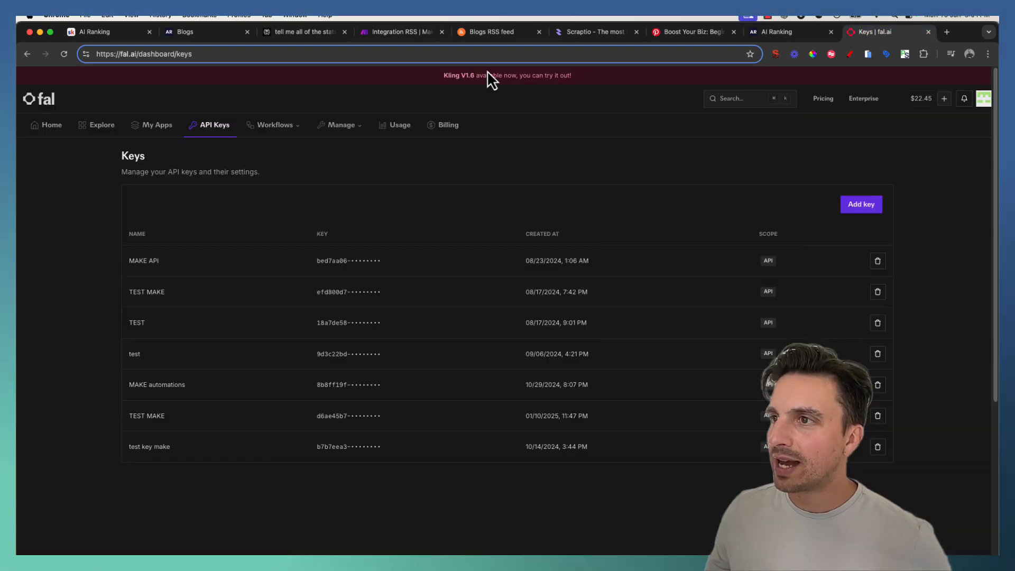
left_click(152, 136)
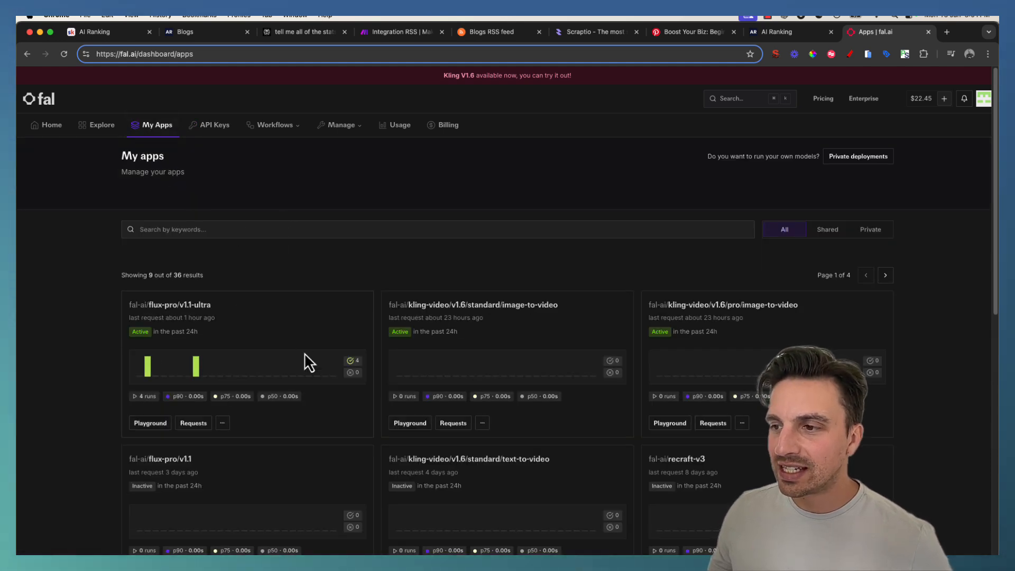
left_click(151, 424)
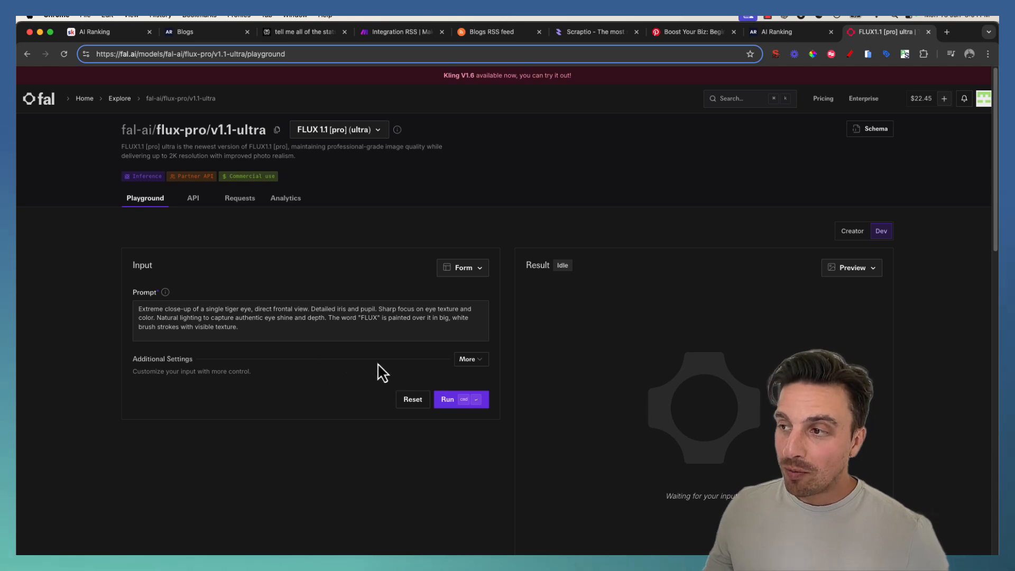
left_click(469, 272)
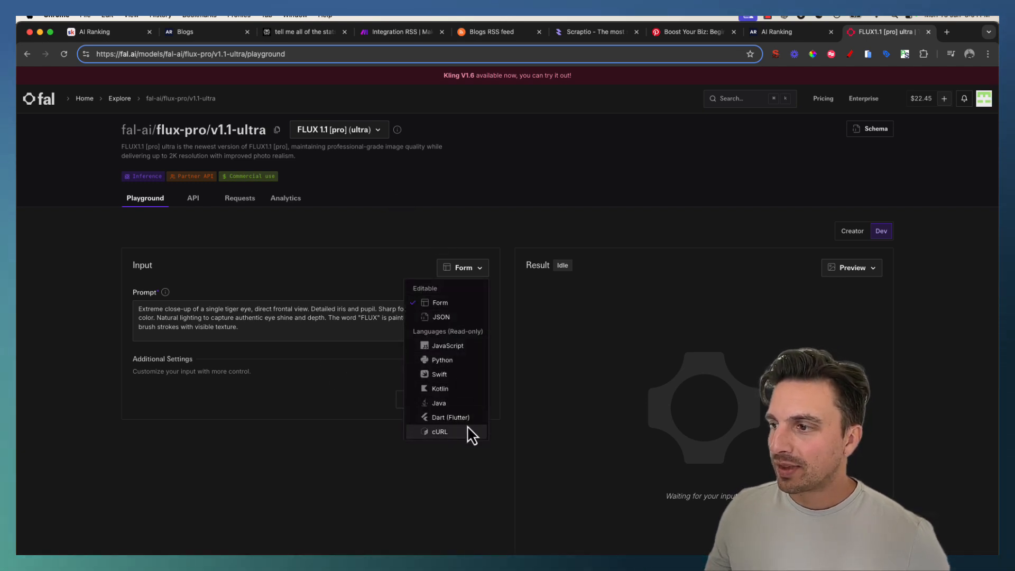
left_click(442, 432)
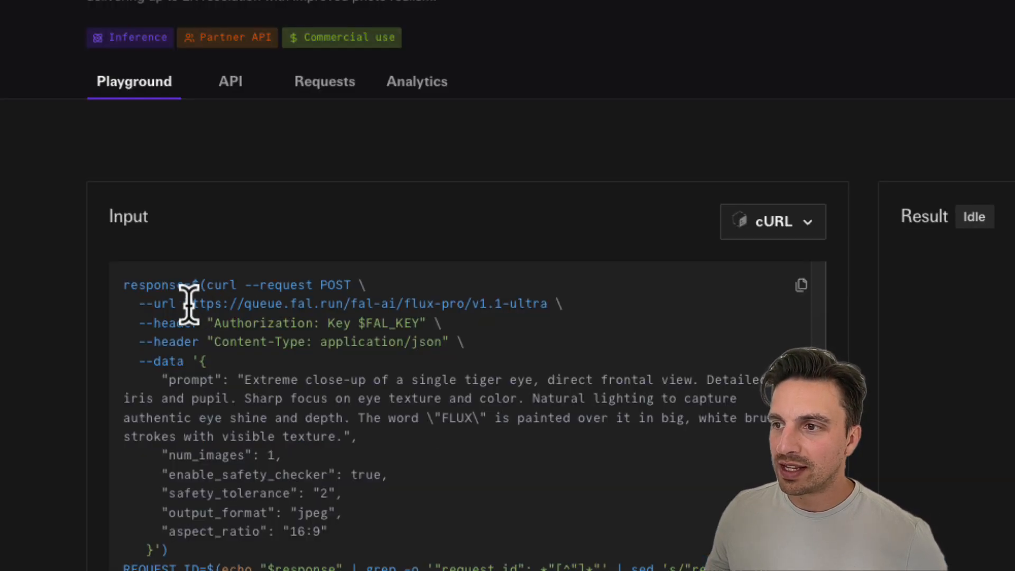
Compare the endpoint URL in the cURL request, especially its queue part, with the HTTP module's URL in Make, and confirm the module's settings
left_click_drag(170, 308, 315, 310)
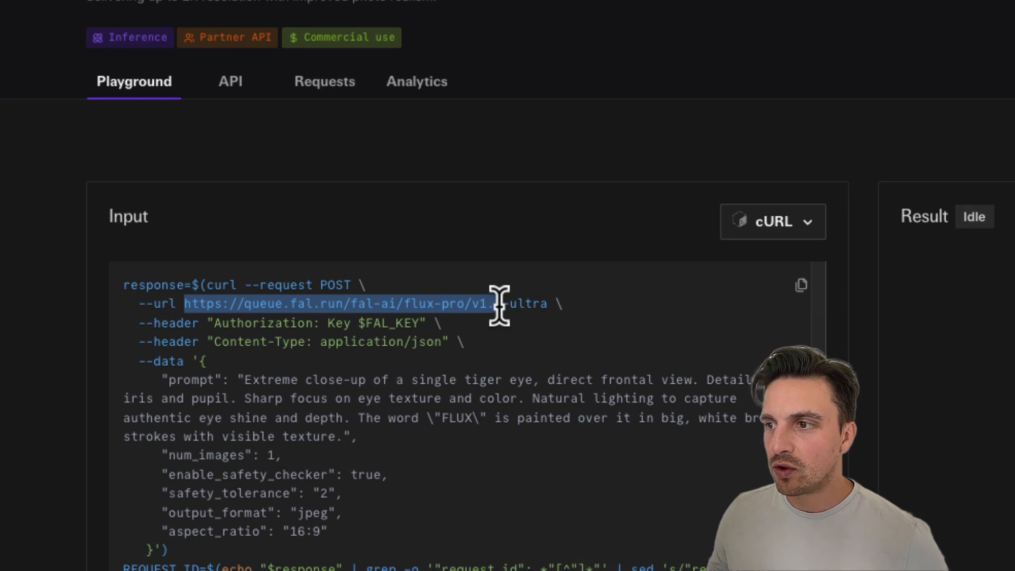
left_click_drag(499, 305, 563, 303)
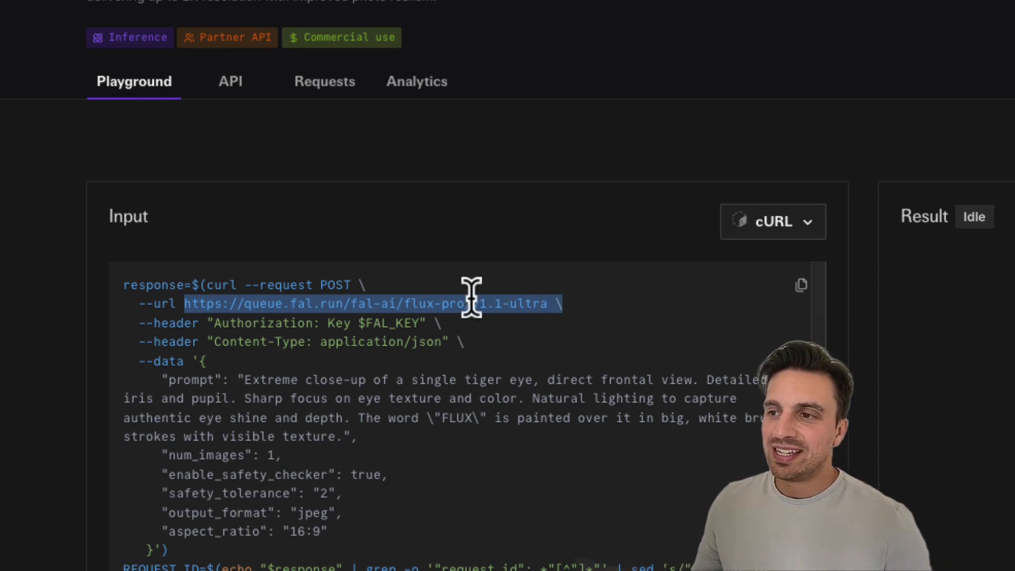
double_click(259, 304)
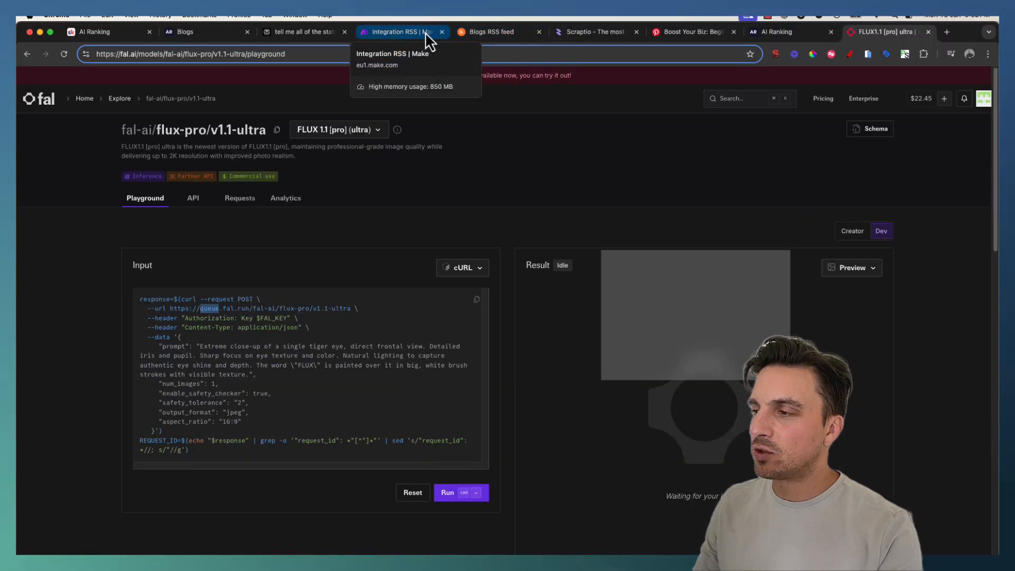
left_click(425, 33)
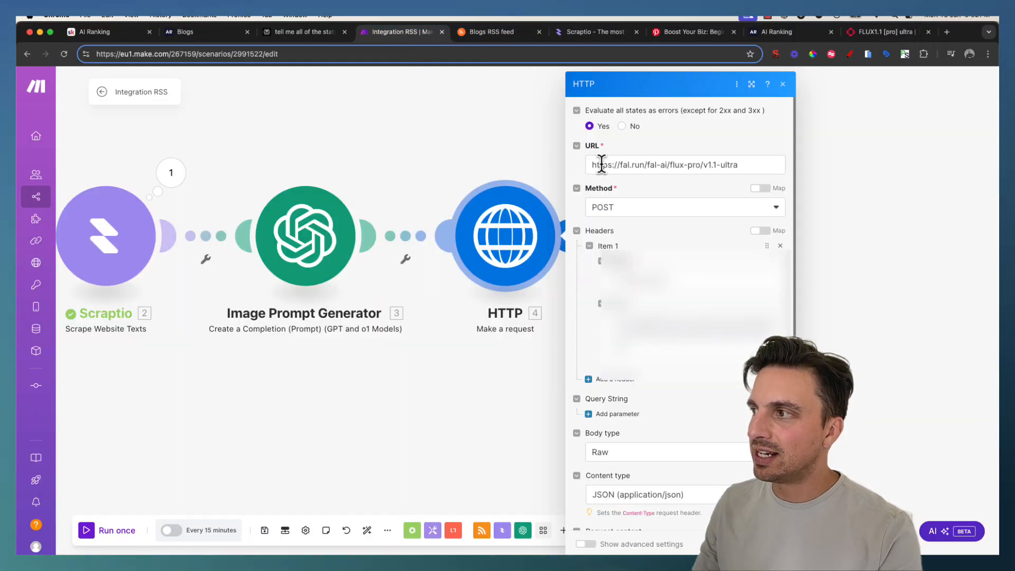
left_click_drag(594, 164, 748, 166)
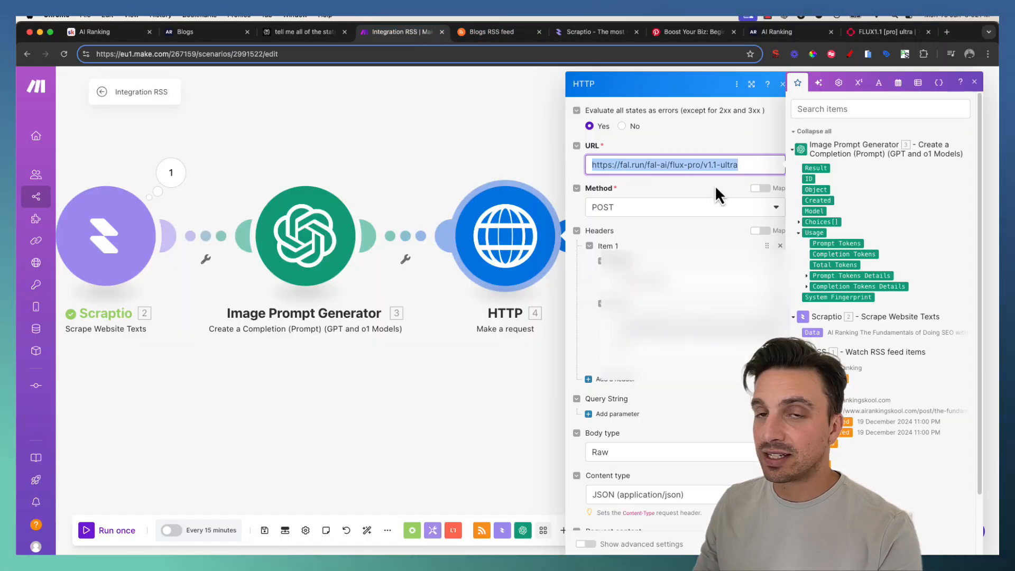
left_click(696, 234)
scroll(696, 236, "down", 4)
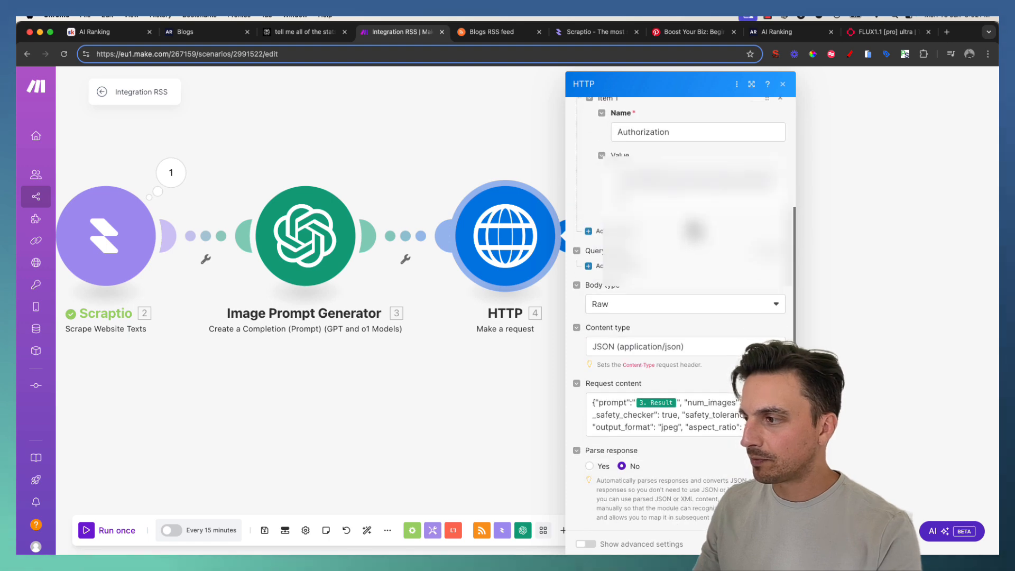
left_click(769, 544)
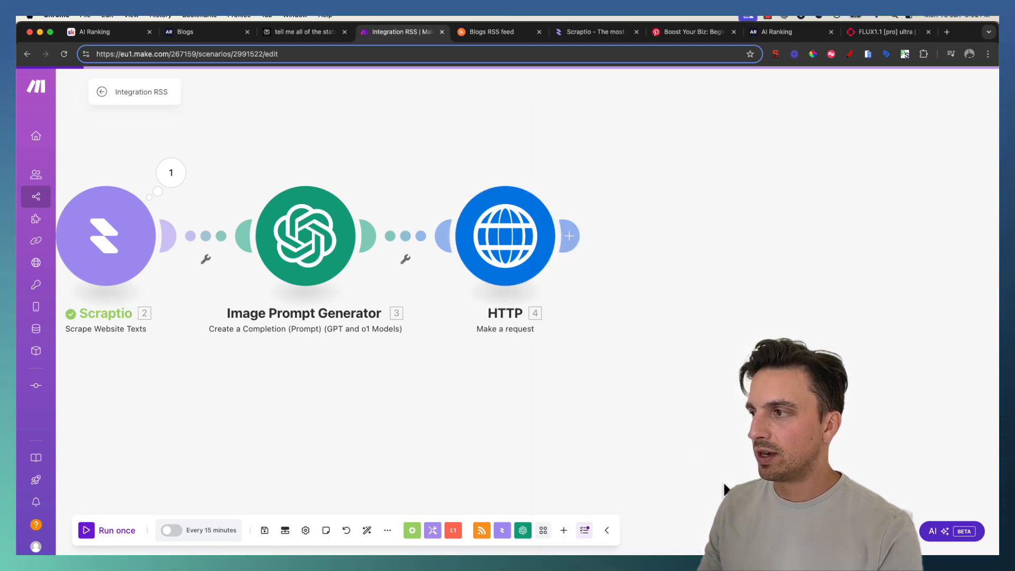
Save the scenario and set the RSS module to start from All RSS feed items
left_click_drag(464, 392, 689, 409)
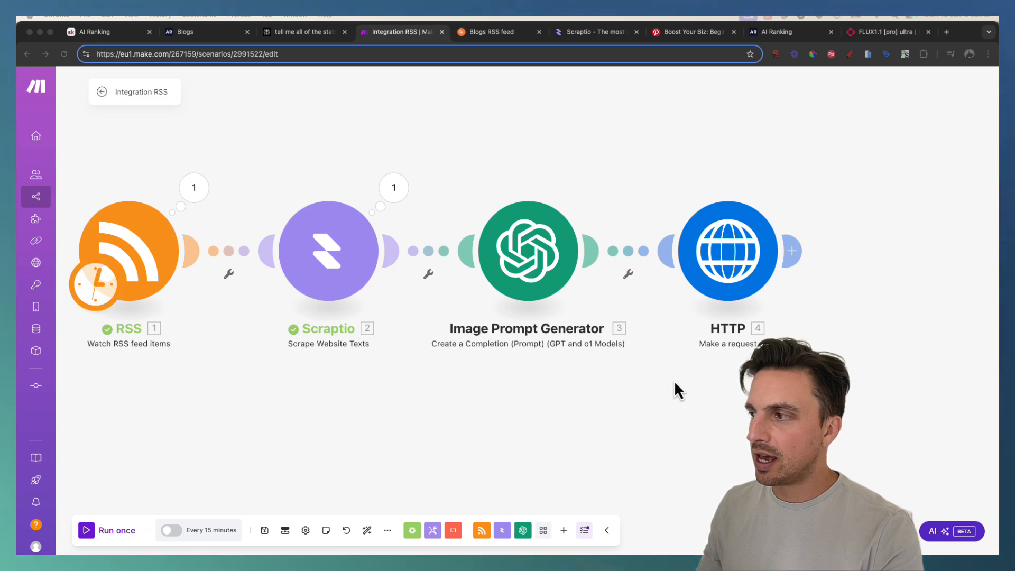
left_click(265, 530)
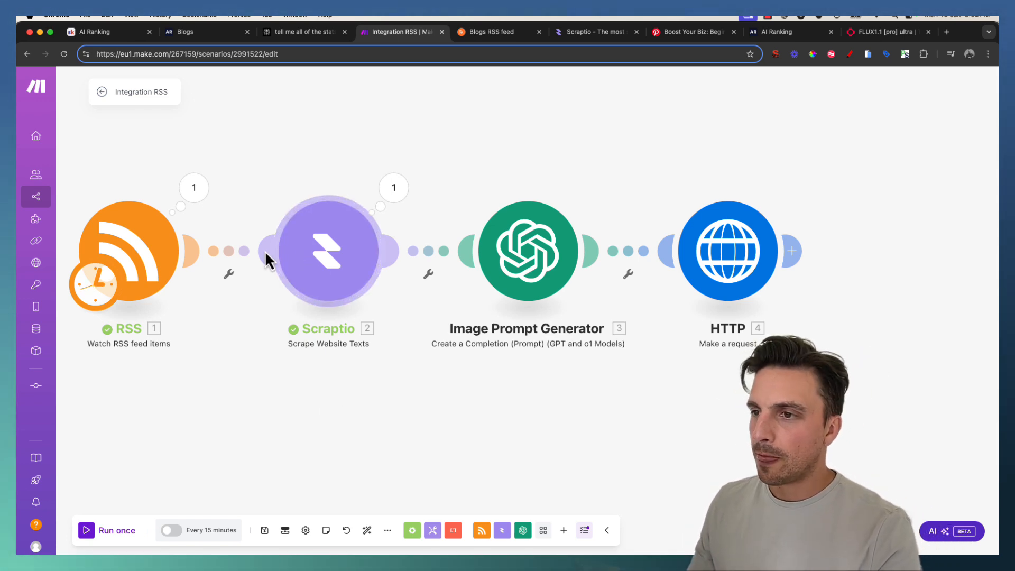
left_click(264, 531)
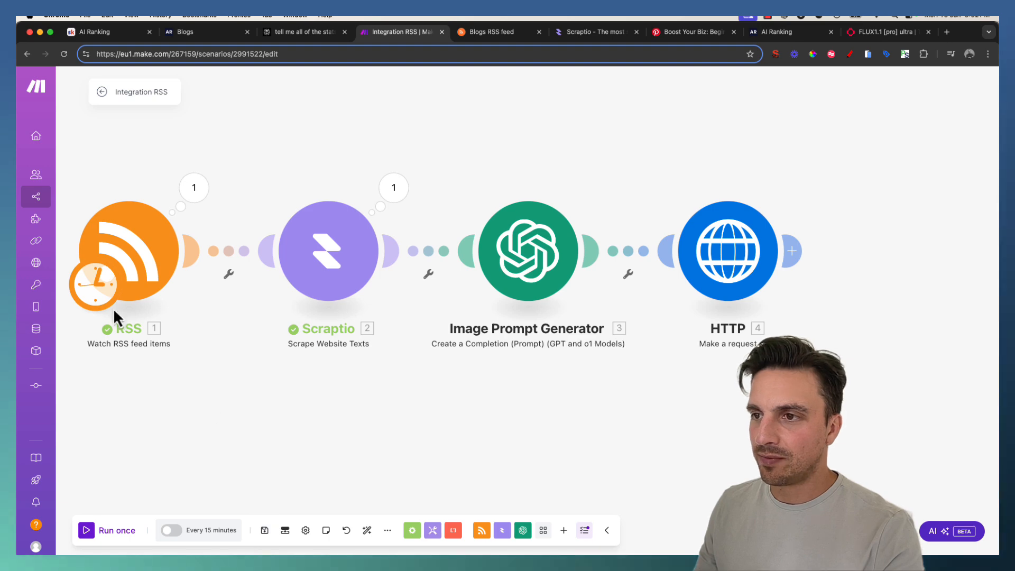
right_click(146, 258)
left_click(204, 300)
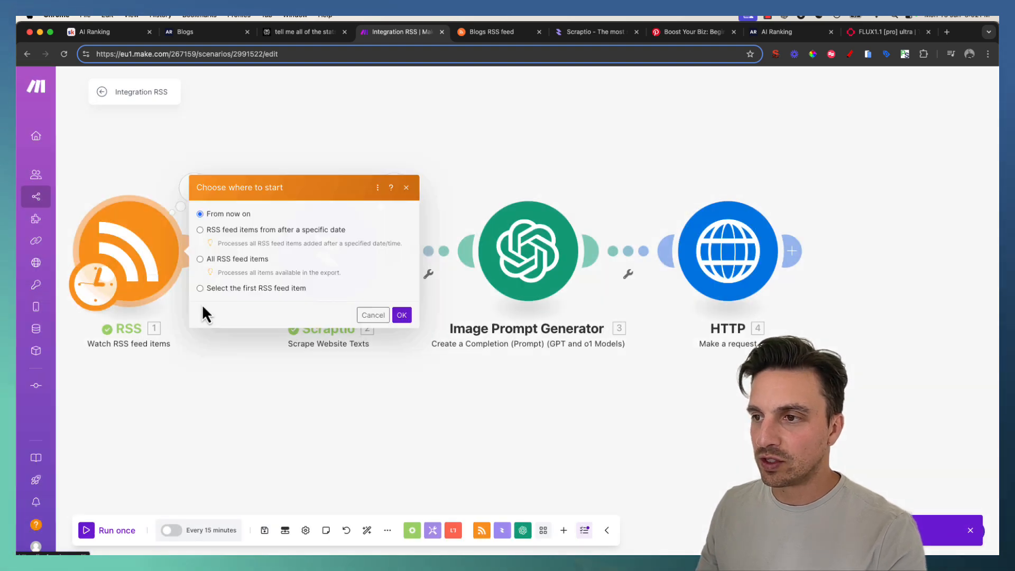
left_click(200, 260)
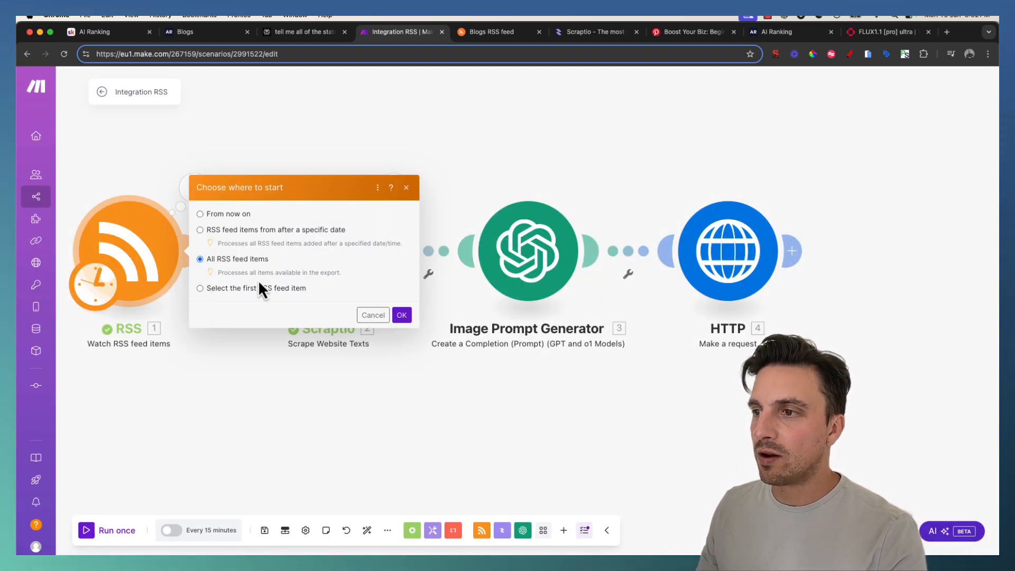
left_click(402, 316)
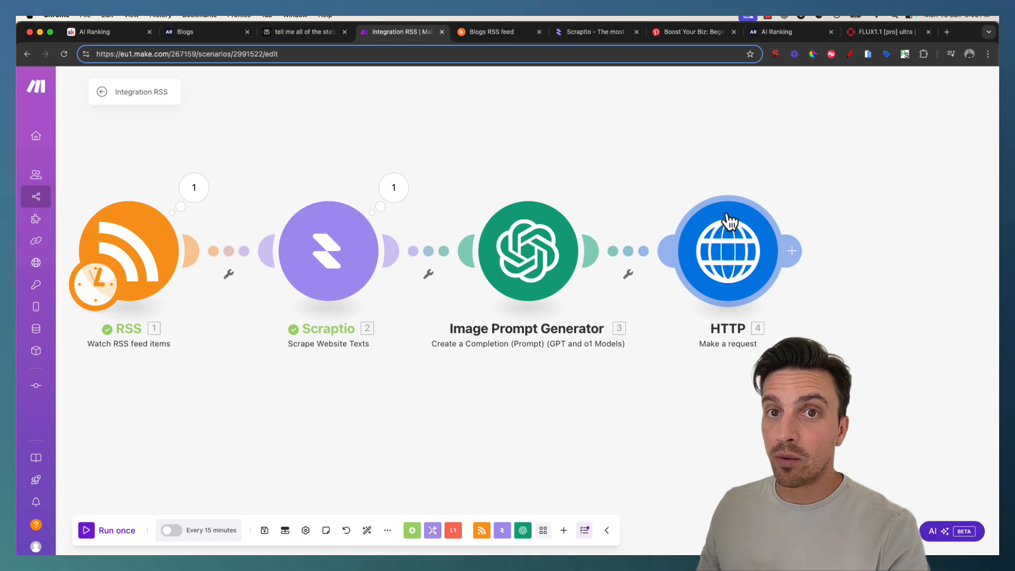
Run the scenario once and inspect the HTTP module's error details and the Image Prompt Generator's output
left_click(97, 533)
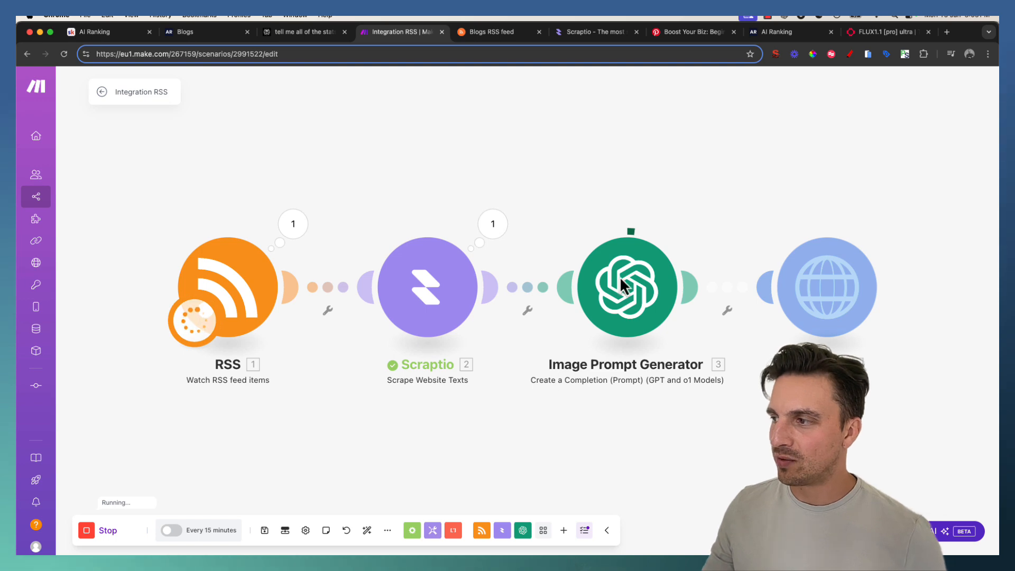
left_click_drag(722, 395, 540, 383)
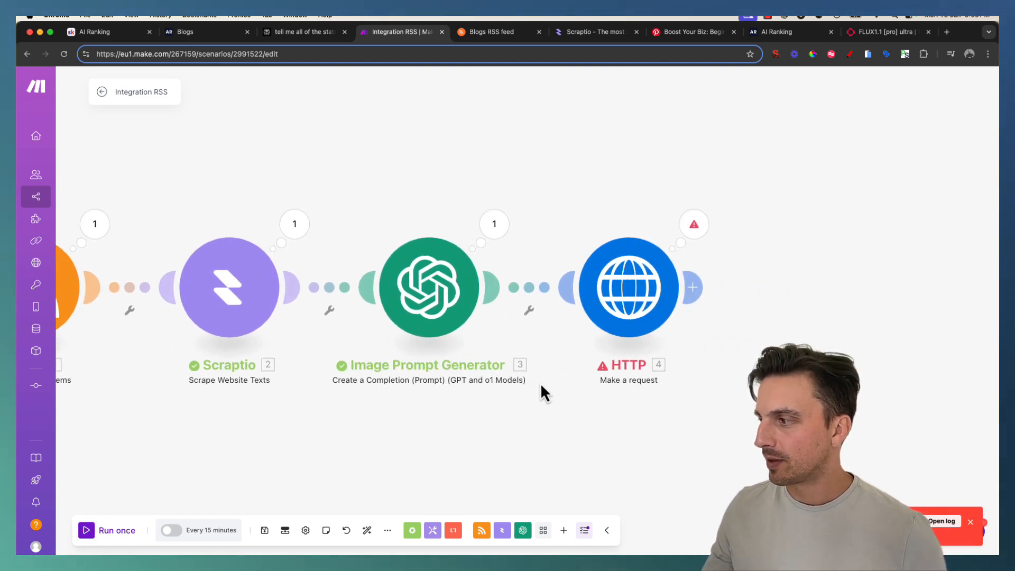
left_click(666, 287)
left_click(565, 208)
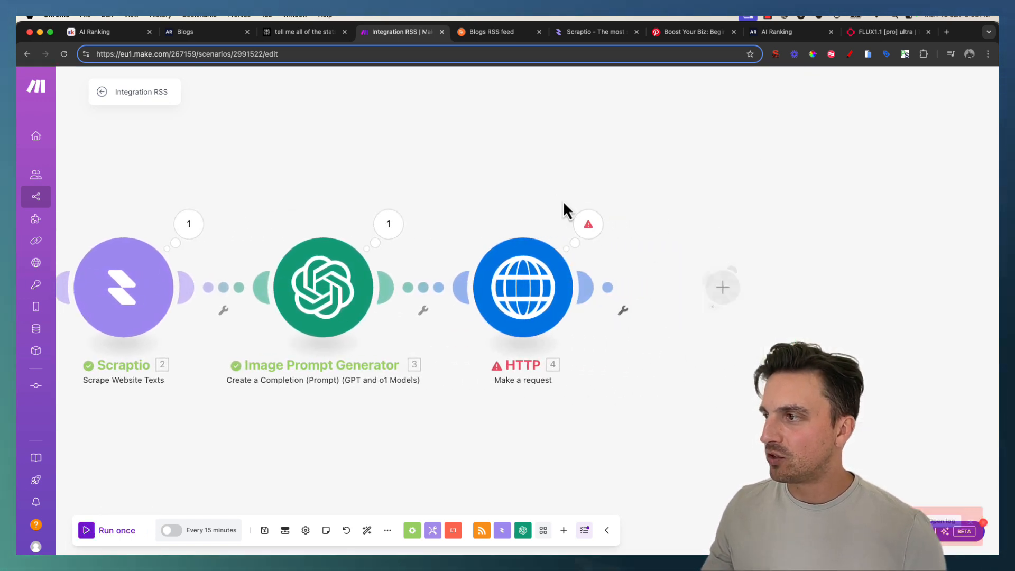
left_click(588, 225)
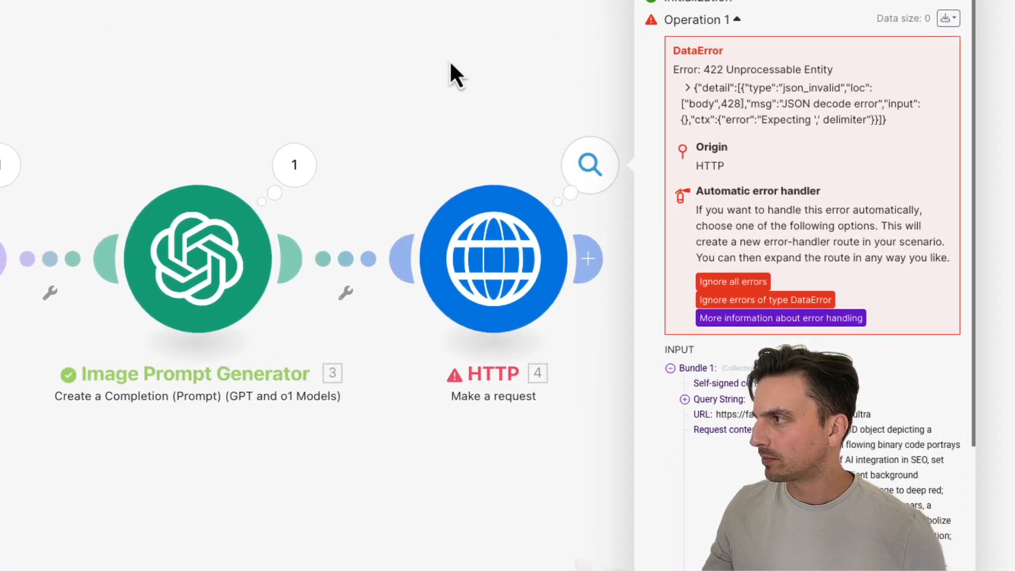
left_click(389, 223)
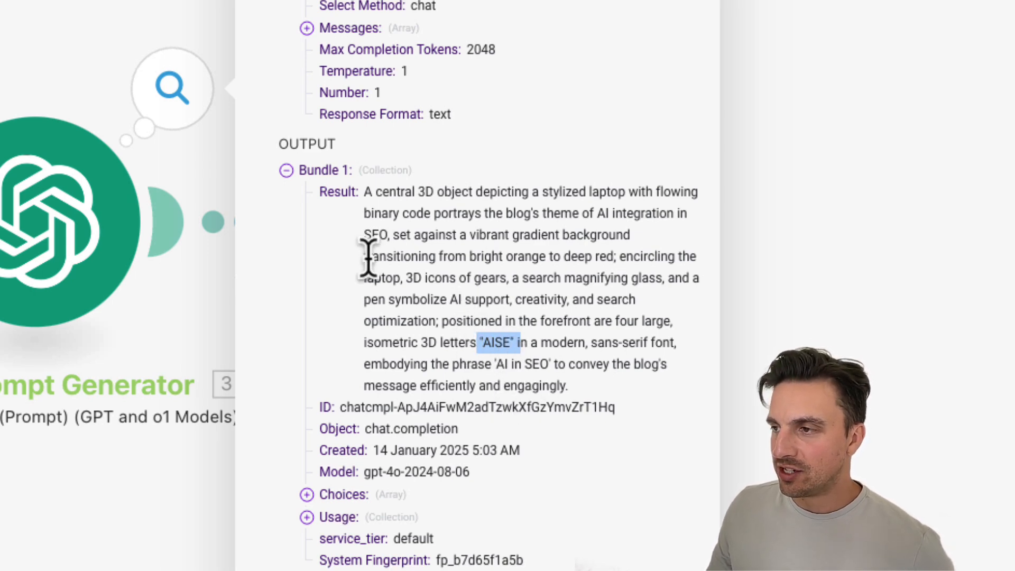
Instruct the Image Prompt Generator's prompt to put any words within images in SINGLE quotation marks, not double, and confirm the module
left_click(72, 254)
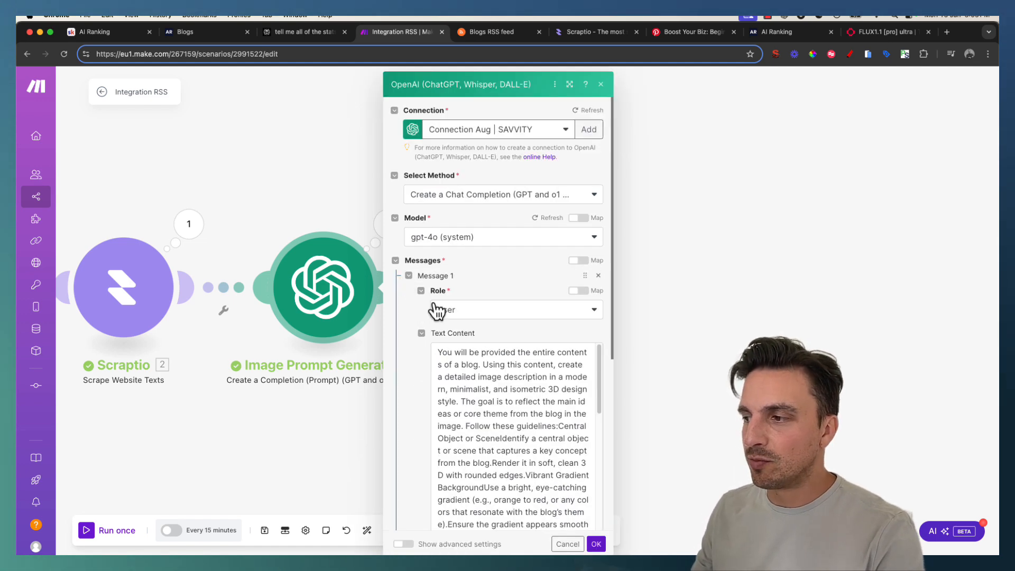
scroll(537, 465, "down", 5)
scroll(537, 456, "down", 5)
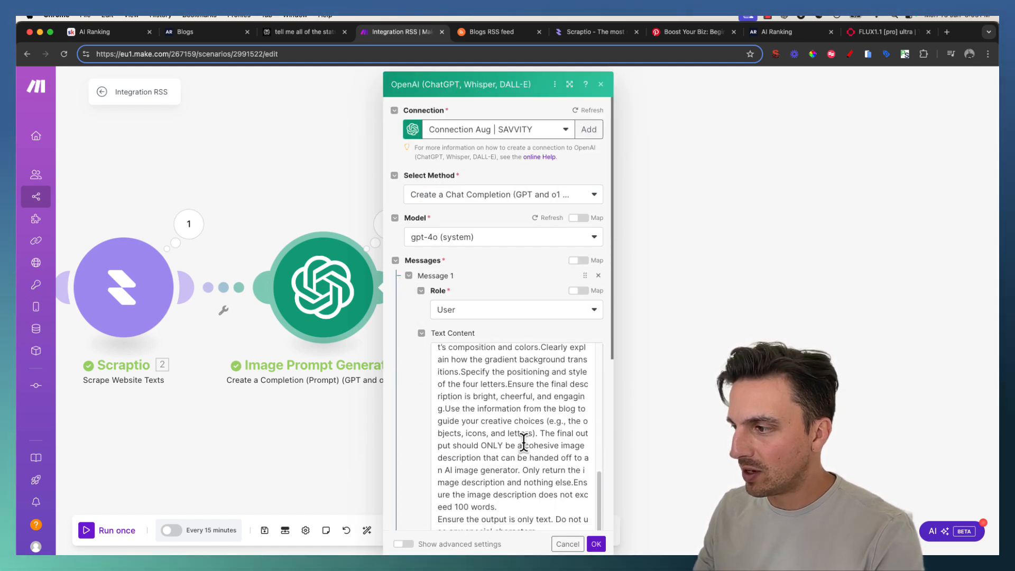
left_click(526, 444)
left_click(597, 545)
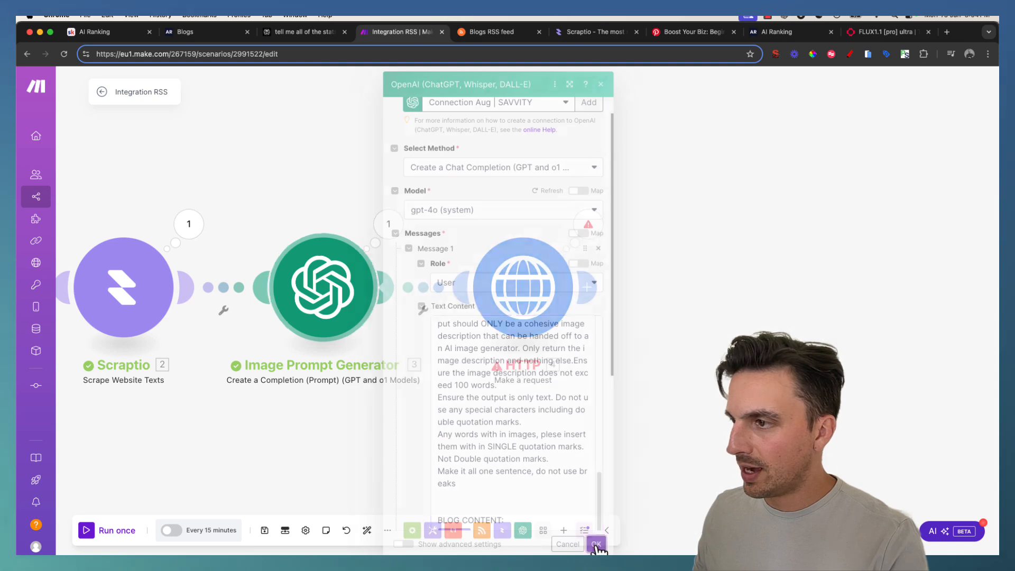
Save the scenario with the revised prompt and reset the RSS module's starting point to All RSS feed items
left_click_drag(344, 453, 481, 449)
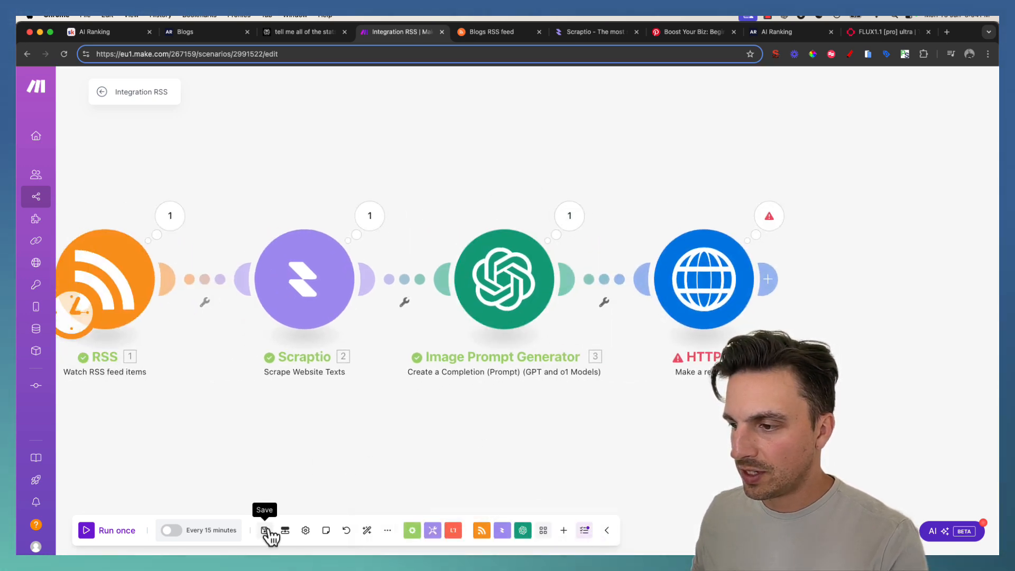
right_click(110, 283)
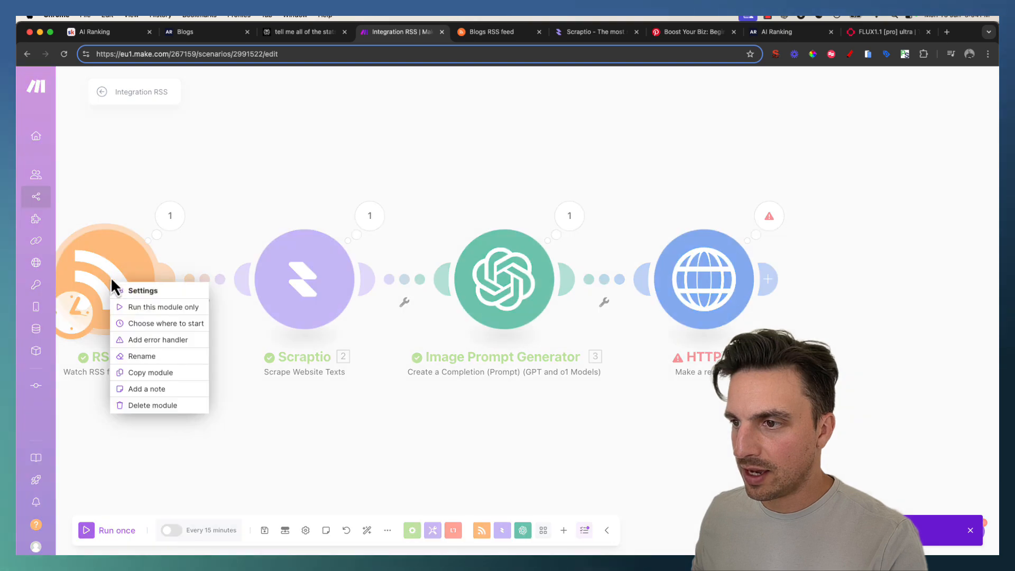
left_click(165, 323)
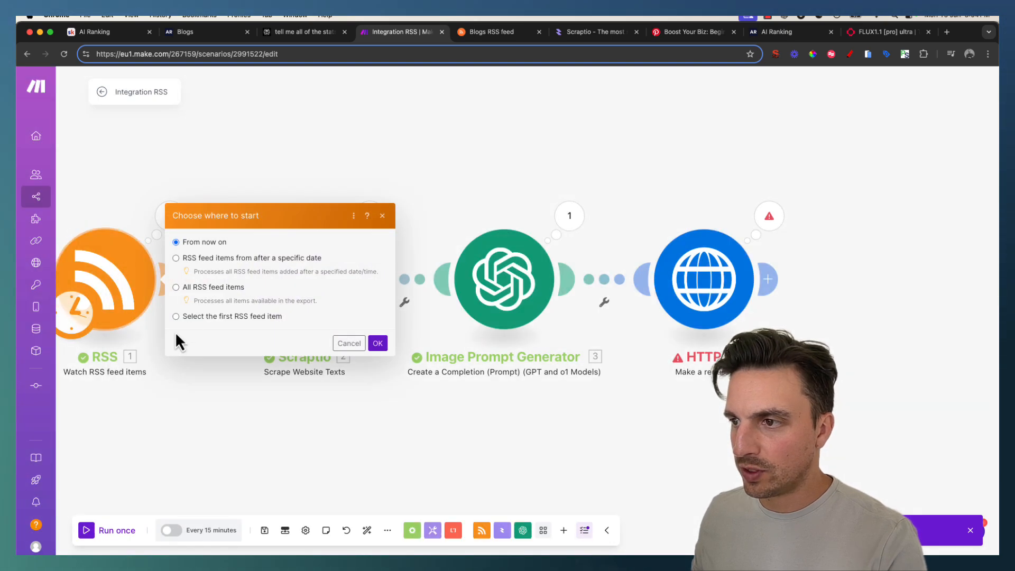
left_click(206, 296)
left_click(378, 347)
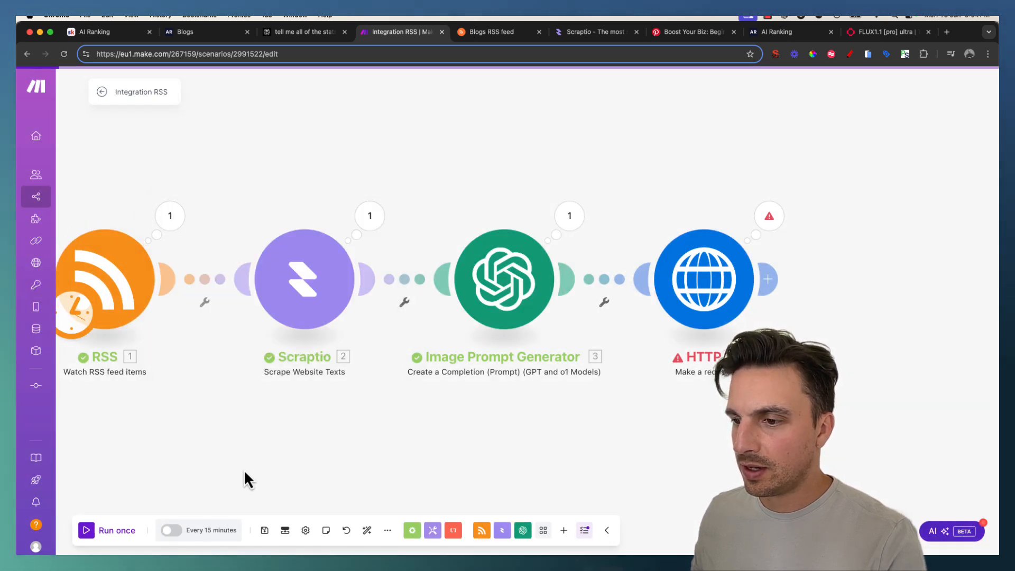
Run the scenario once more and examine the HTTP module's request content and returned output data
left_click(86, 531)
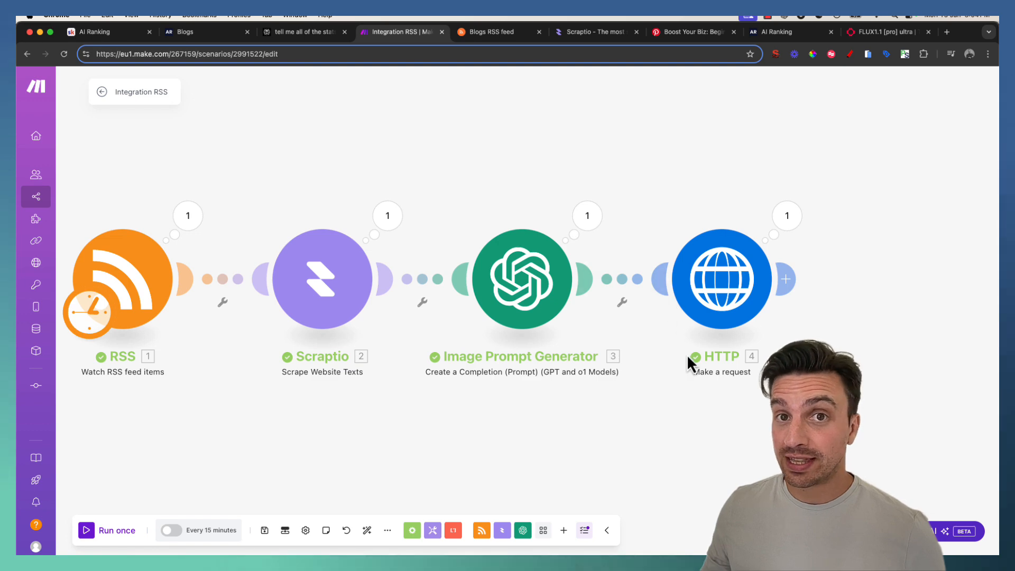
scroll(710, 379, "right", 4)
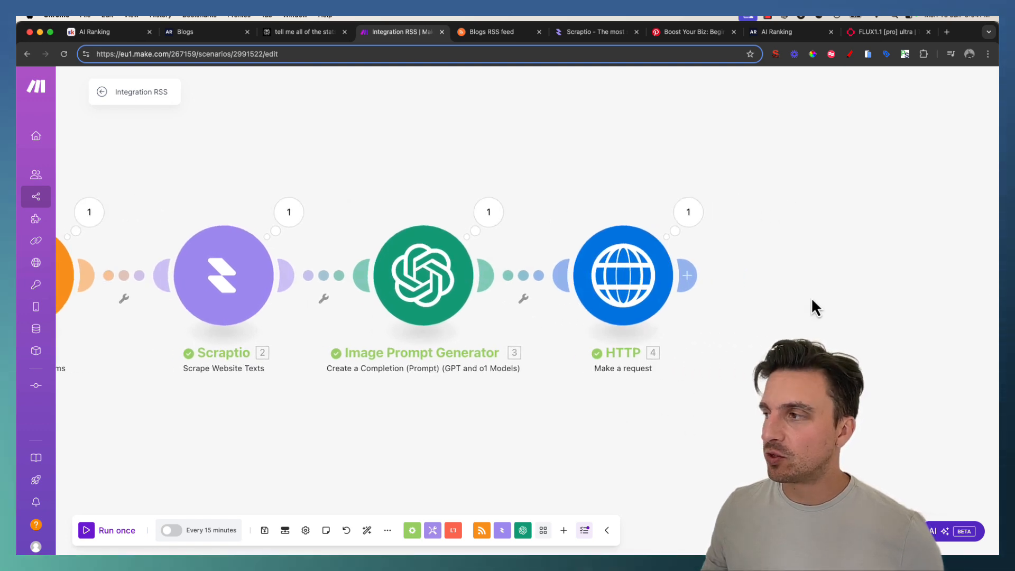
left_click(696, 216)
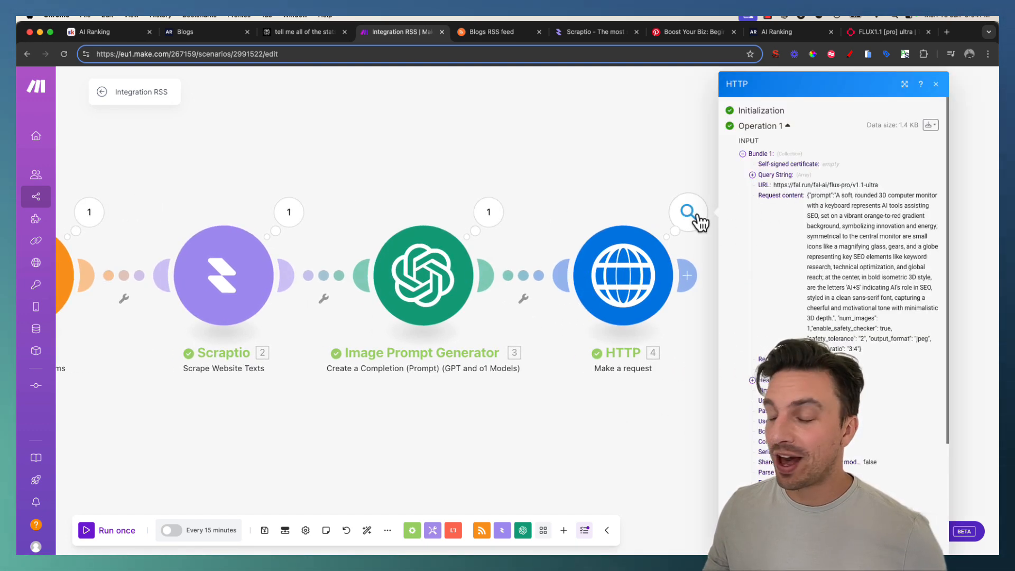
scroll(799, 245, "down", 5)
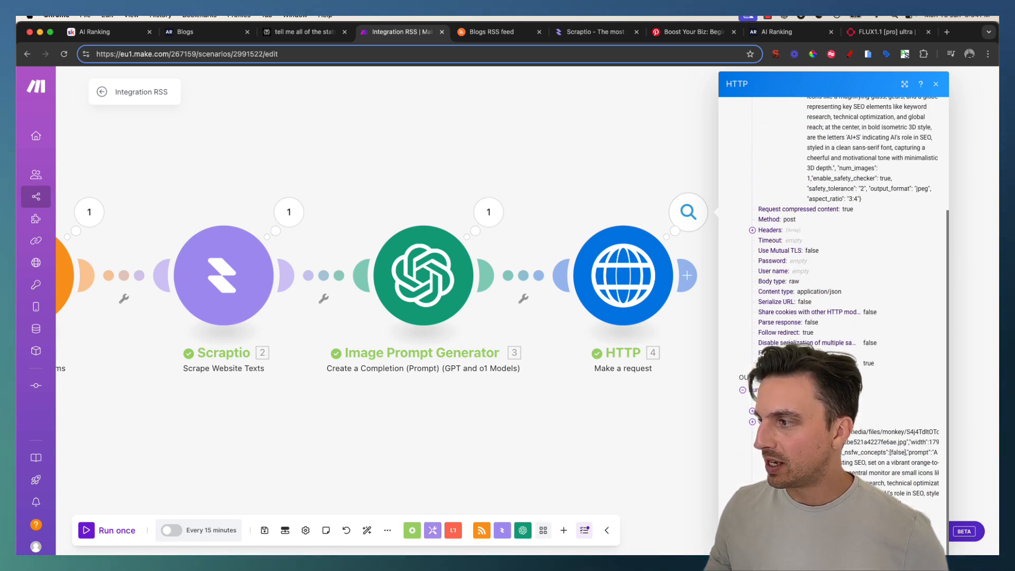
Copy the generated image's fal.media URL from the HTTP output, view the image in a new browser tab, and return to the scenario
left_click_drag(762, 431, 906, 442)
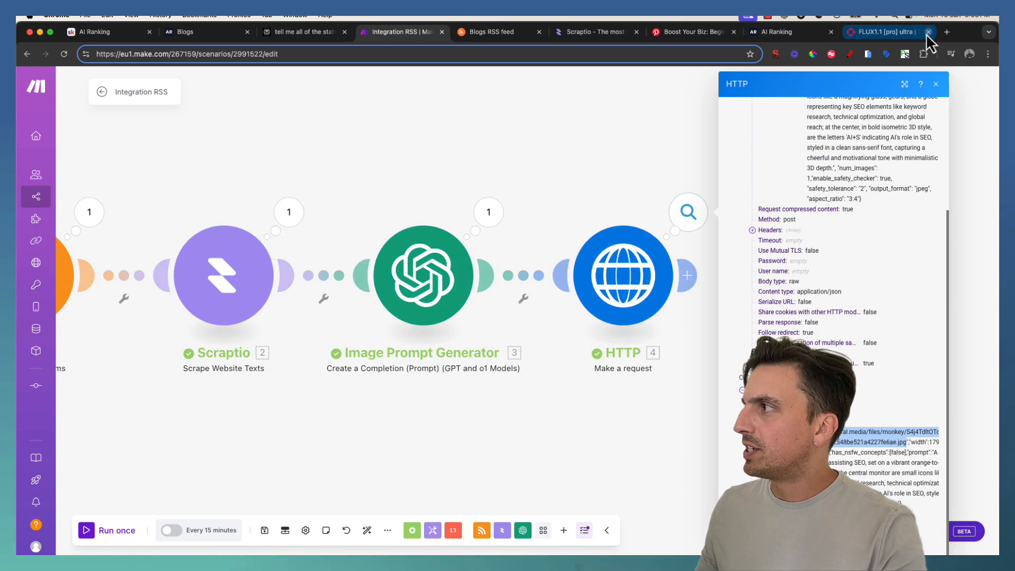
left_click(945, 33)
type("https://fal.media/files/monkey/S4j4TdltOTcVEQjK-zEOu_4b2f084bbf7f42548be521a4227fe6ae.jpg")
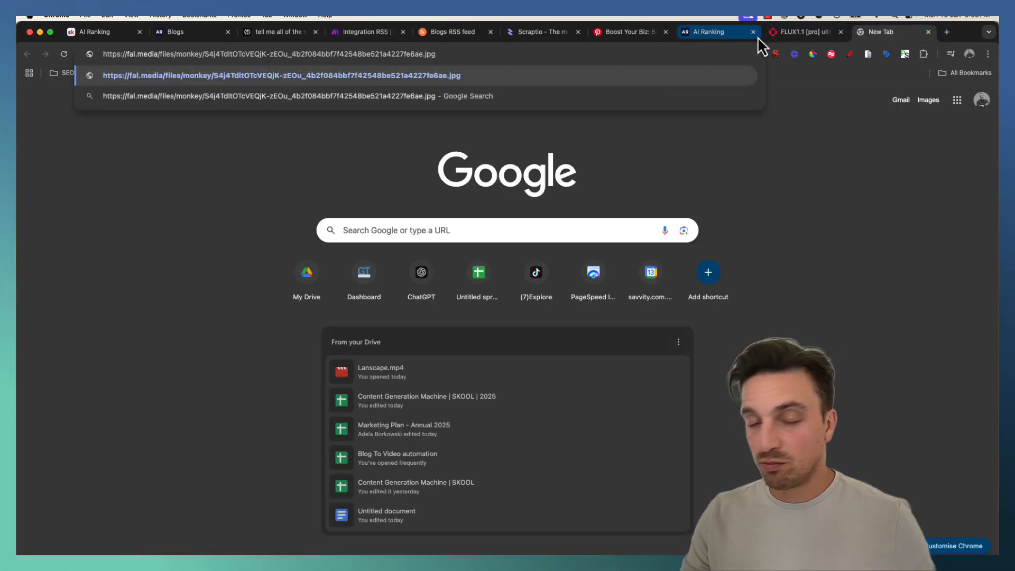
key("Return")
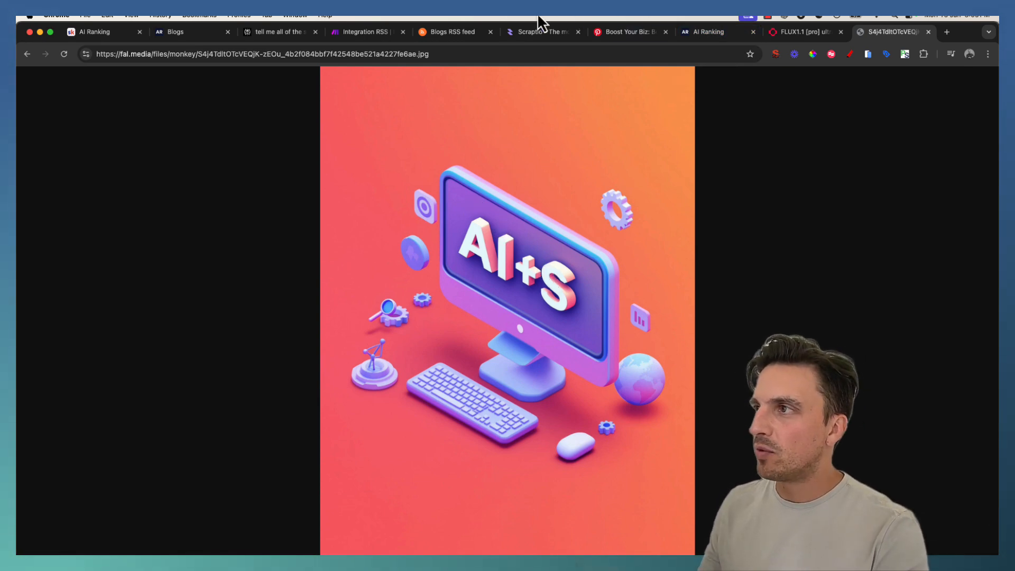
left_click(373, 32)
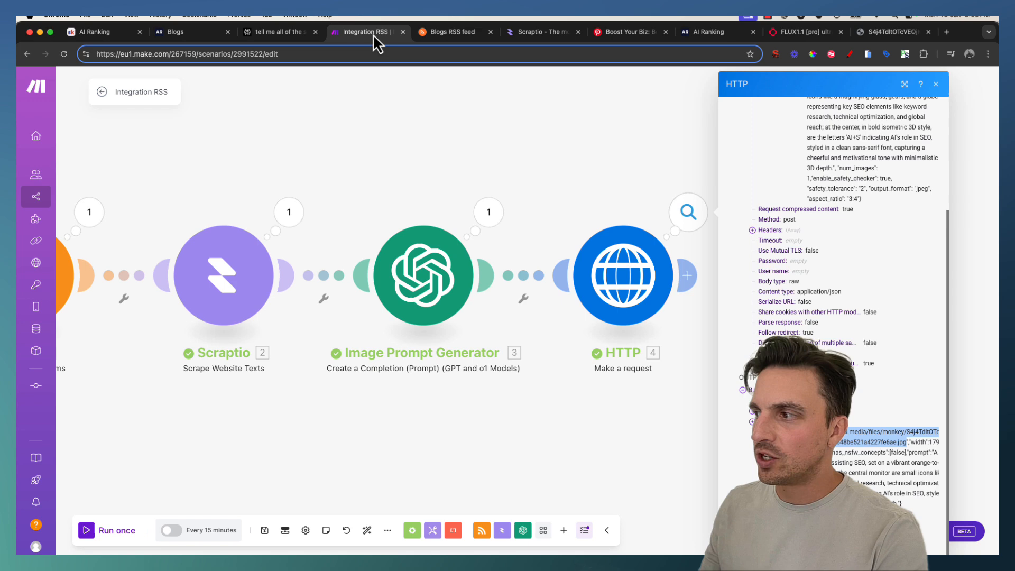
left_click(519, 158)
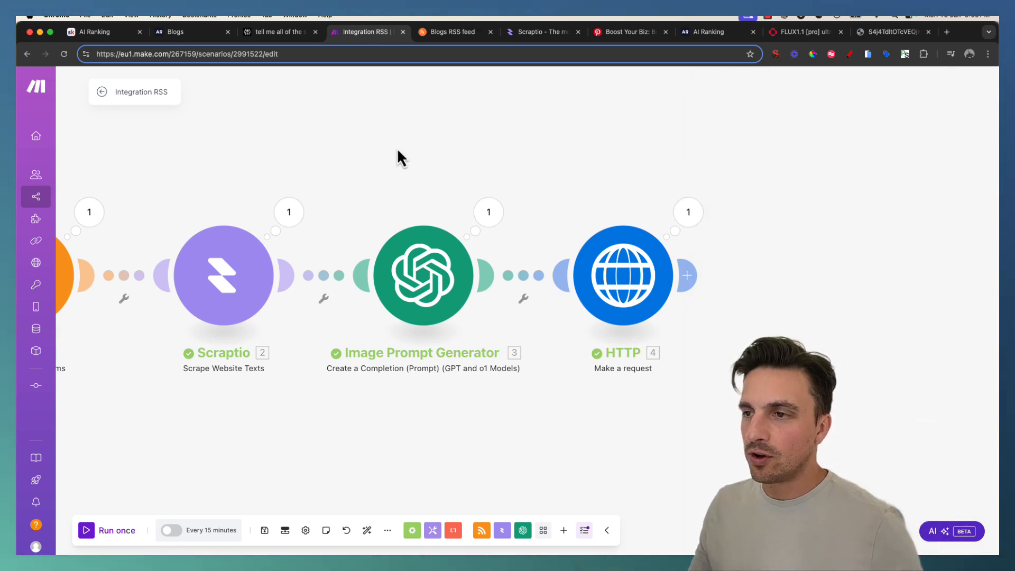
Add an OpenAI Create a Completion module after the HTTP module and set its model to gpt-4o
scroll(405, 150, "right", 3)
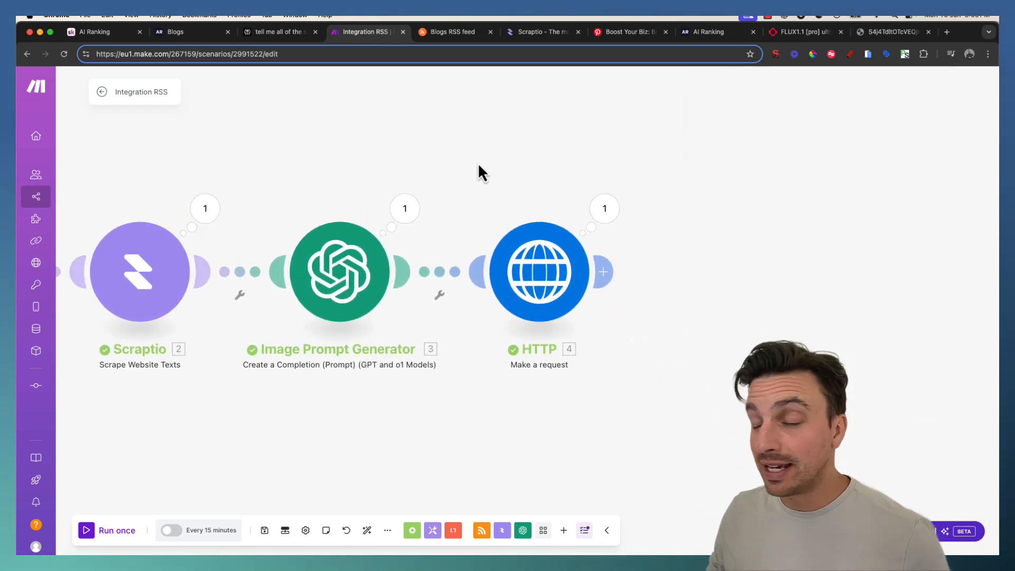
left_click(614, 275)
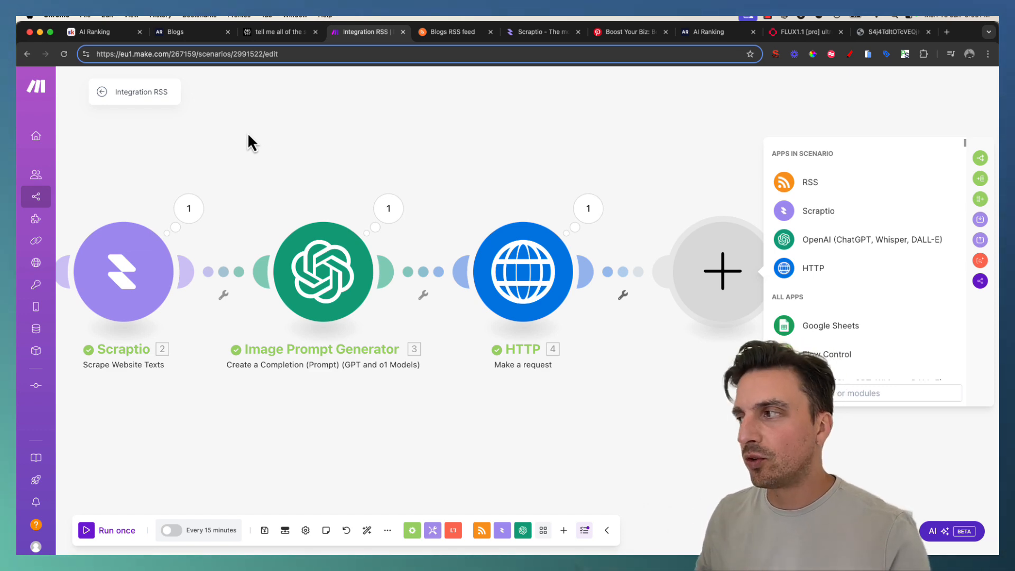
left_click(811, 245)
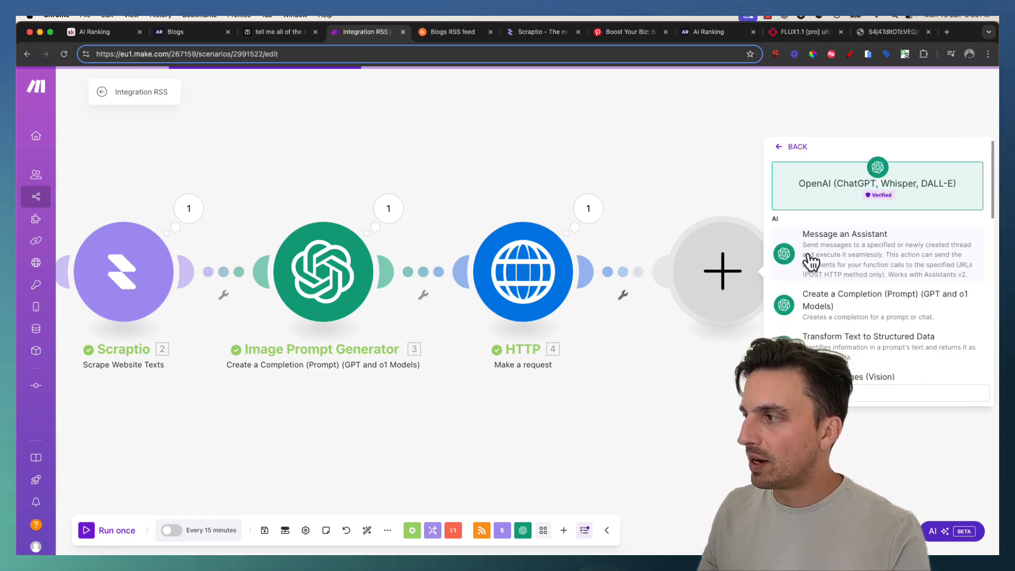
left_click(868, 310)
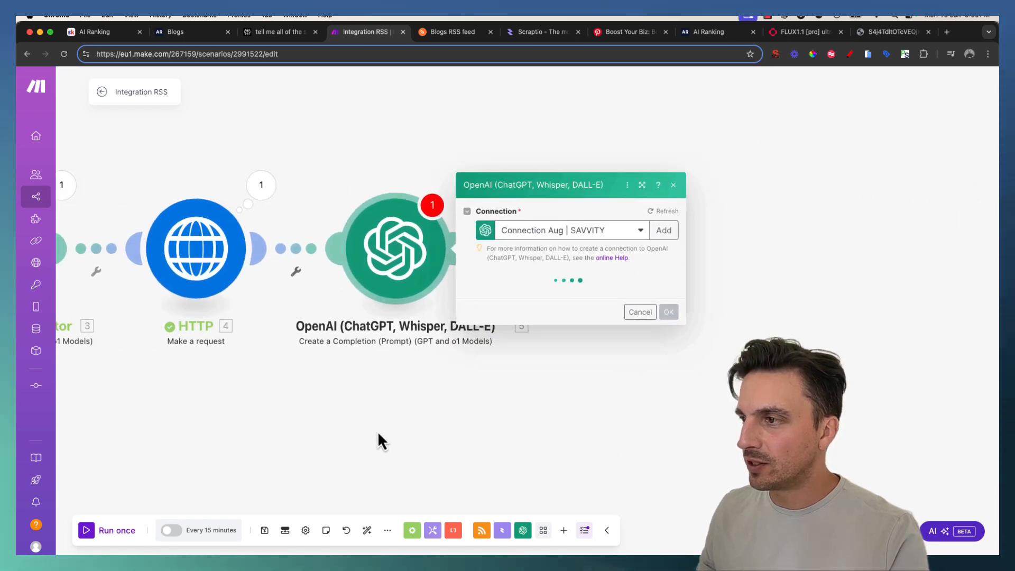
left_click(464, 255)
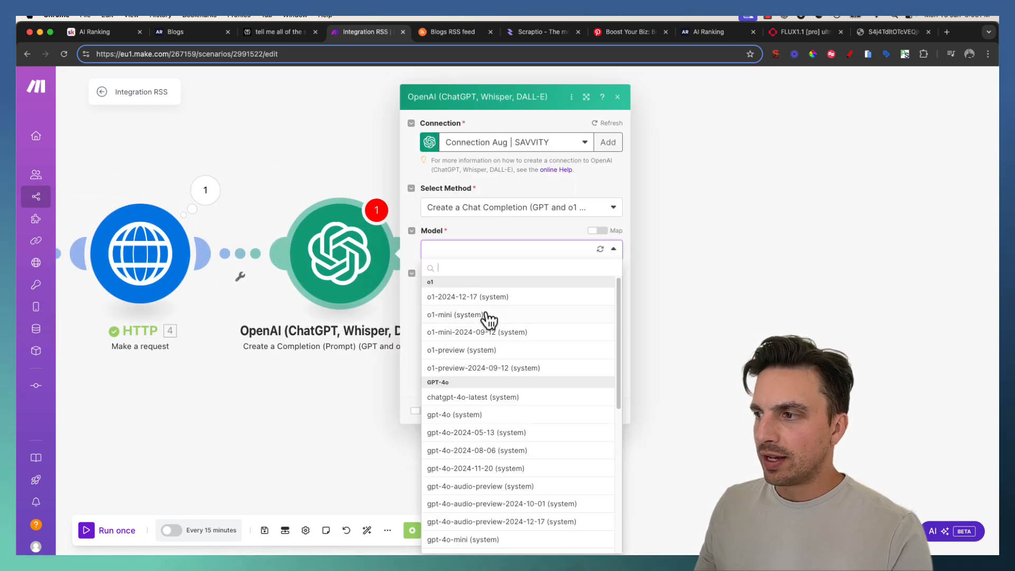
left_click(493, 417)
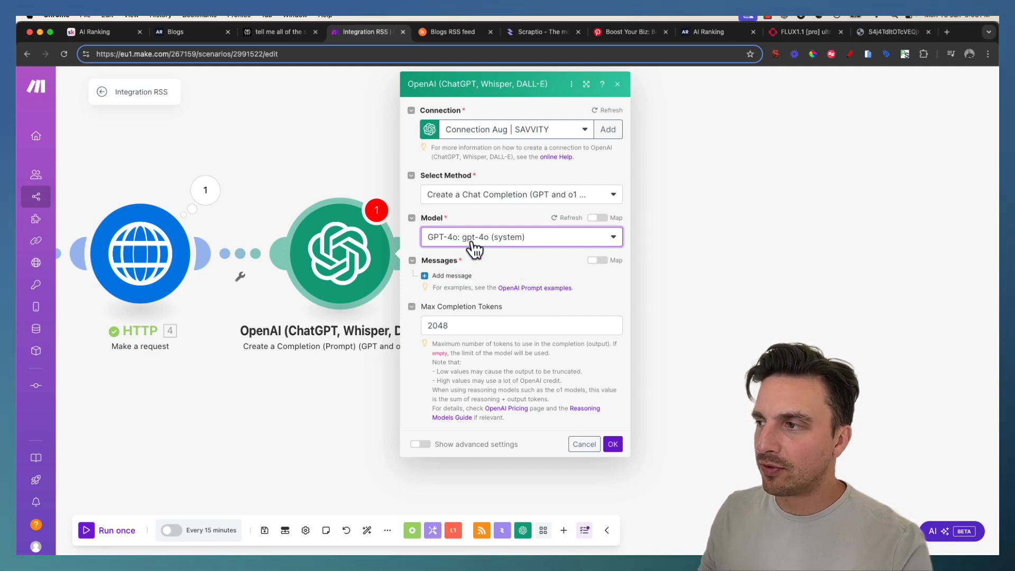
Add a message to the new OpenAI module with the role User
left_click(456, 275)
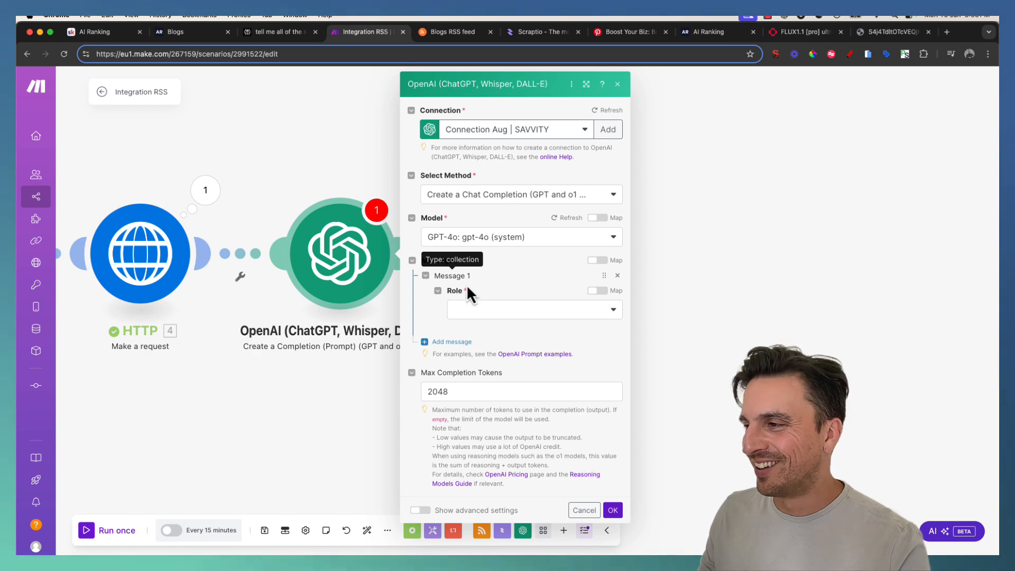
left_click(493, 311)
left_click(510, 344)
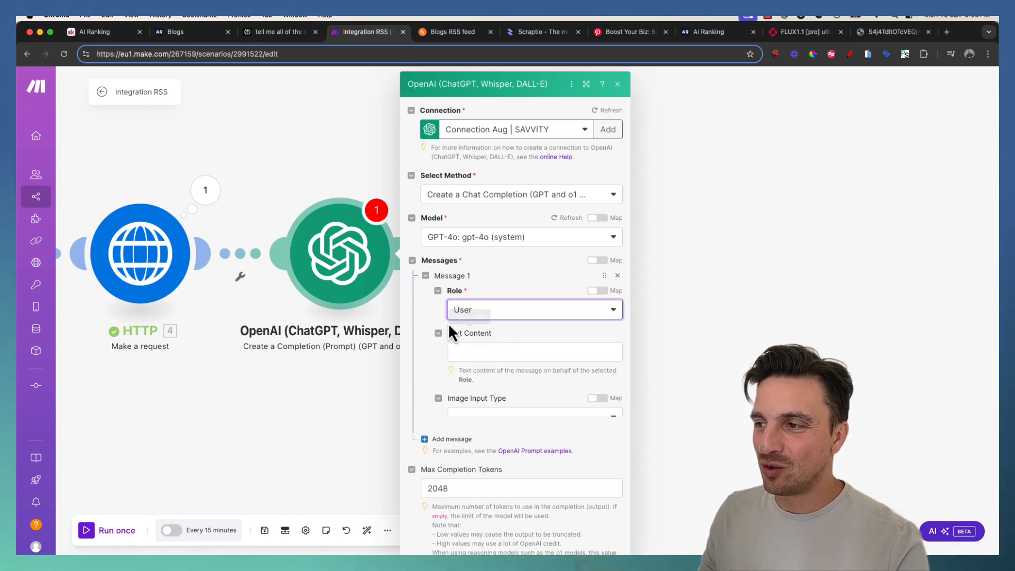
Paste the Pinterest description prompt into the message's text content, map Scraptio's Data under "BLog Post:", and confirm the module
left_click(484, 352)
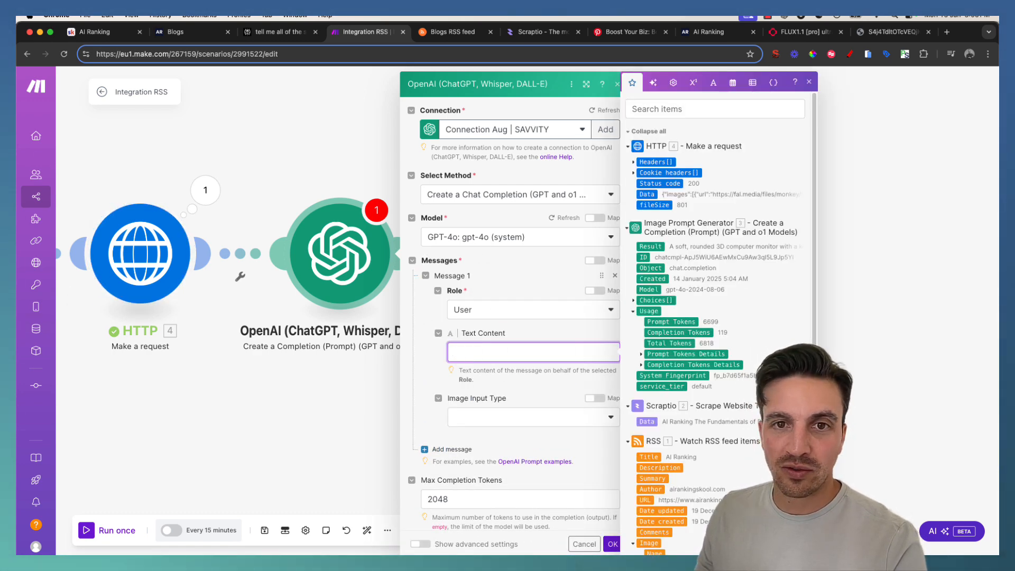
key("super+Tab")
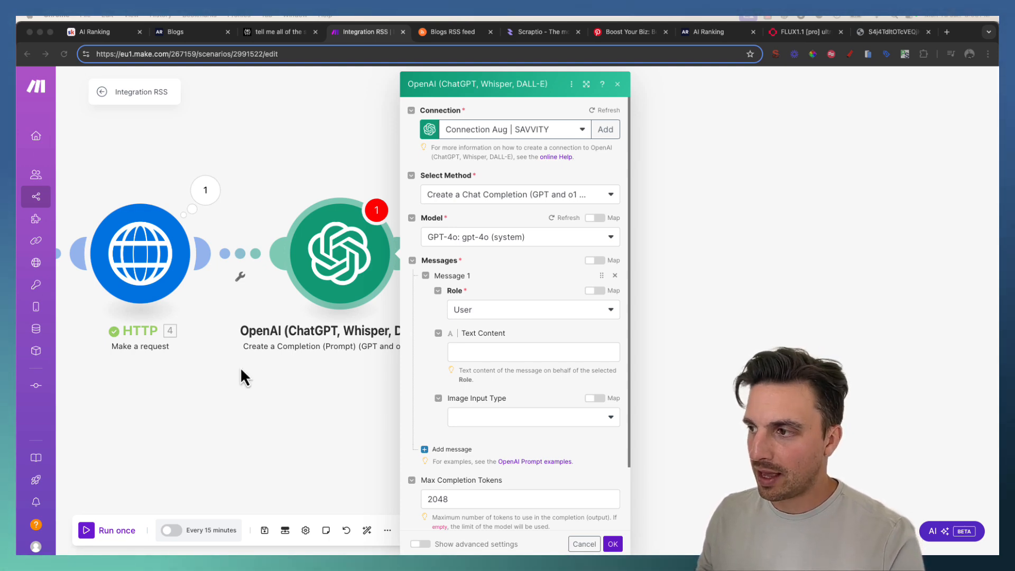
left_click(490, 354)
key("super+v")
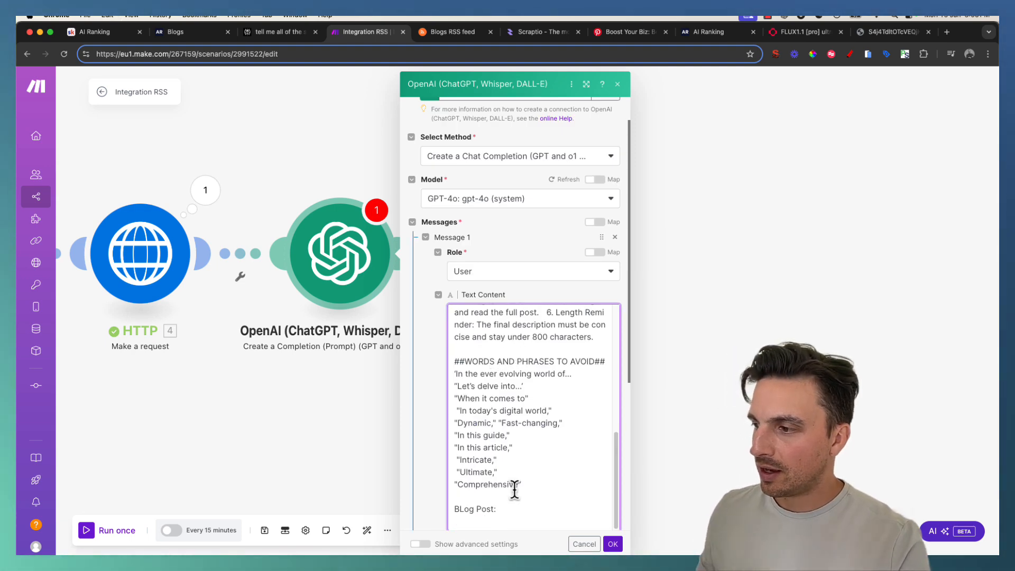
scroll(514, 408, "down", 2)
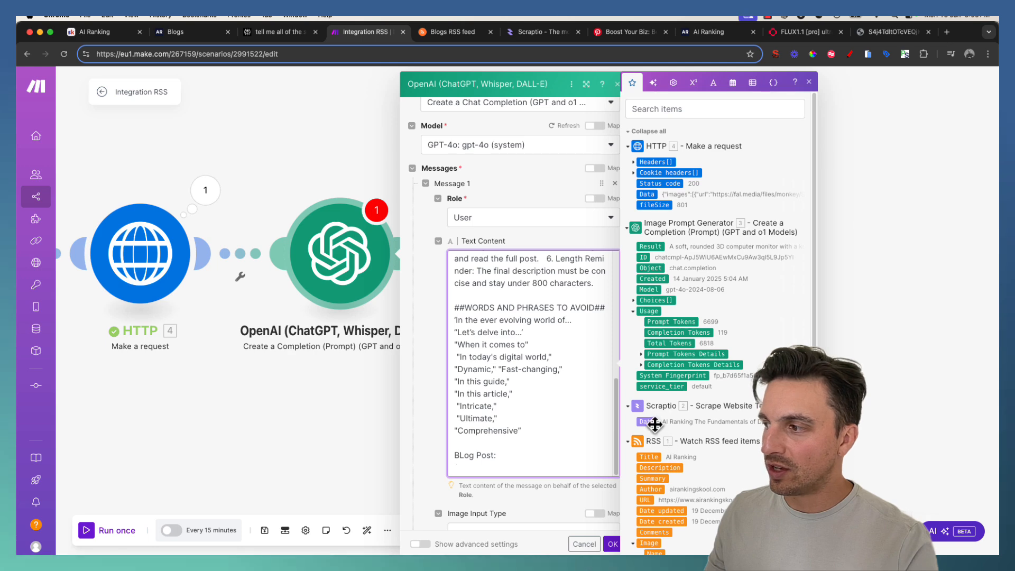
scroll(493, 426, "down", 5)
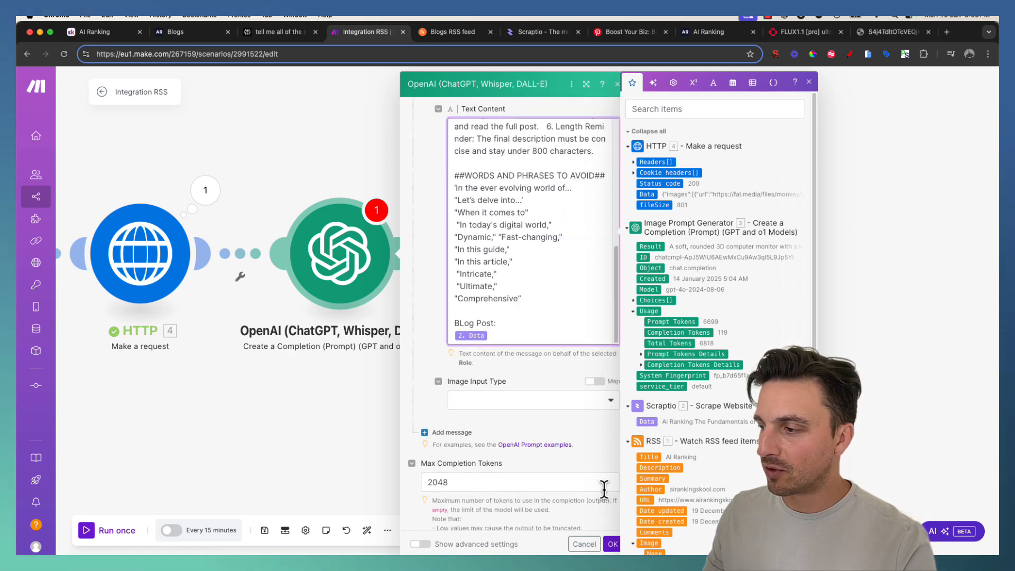
left_click(612, 544)
Rename the new OpenAI module as Pinterest Description
right_click(343, 257)
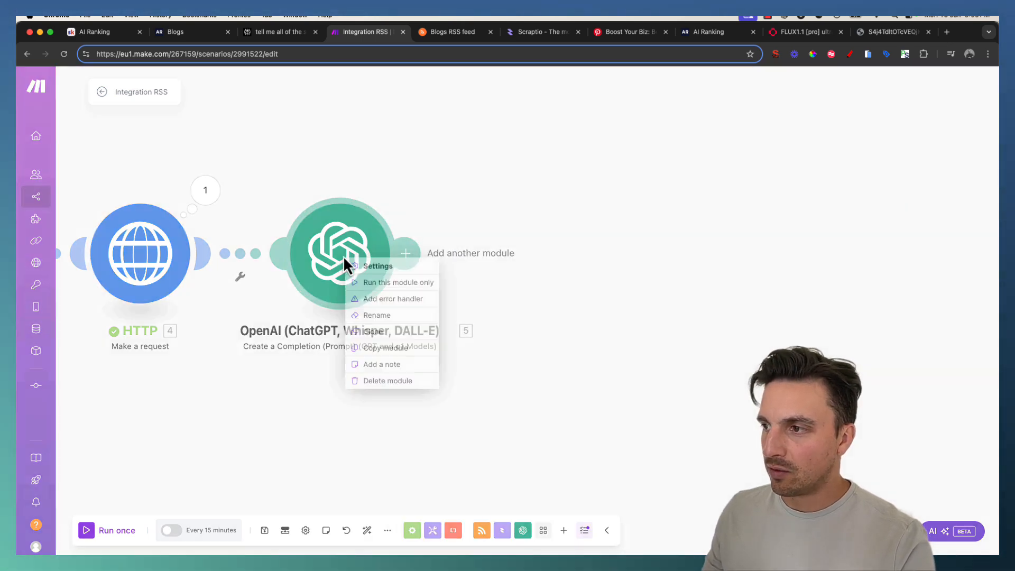
left_click(393, 316)
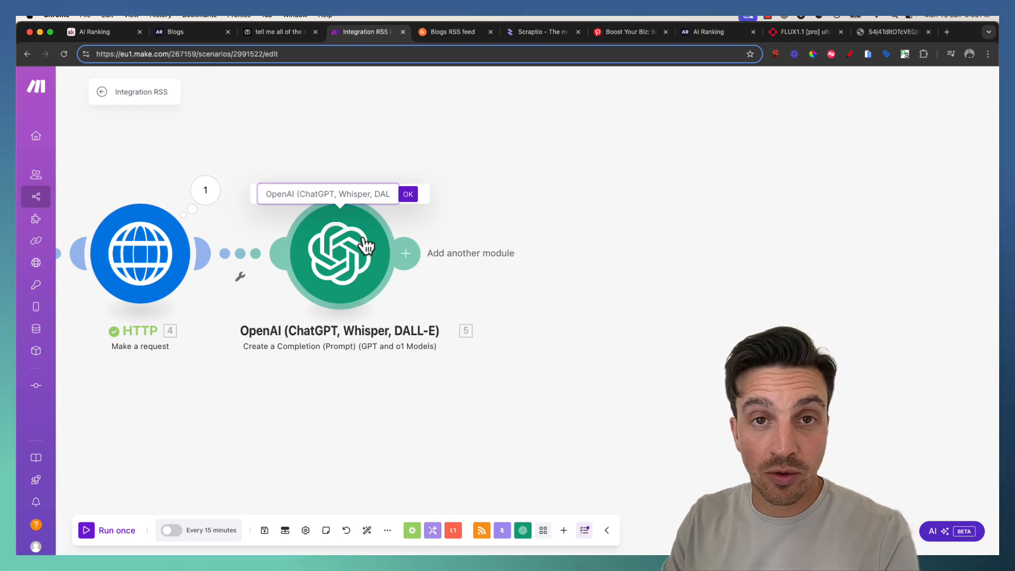
type("Pinterest Description")
key("Return")
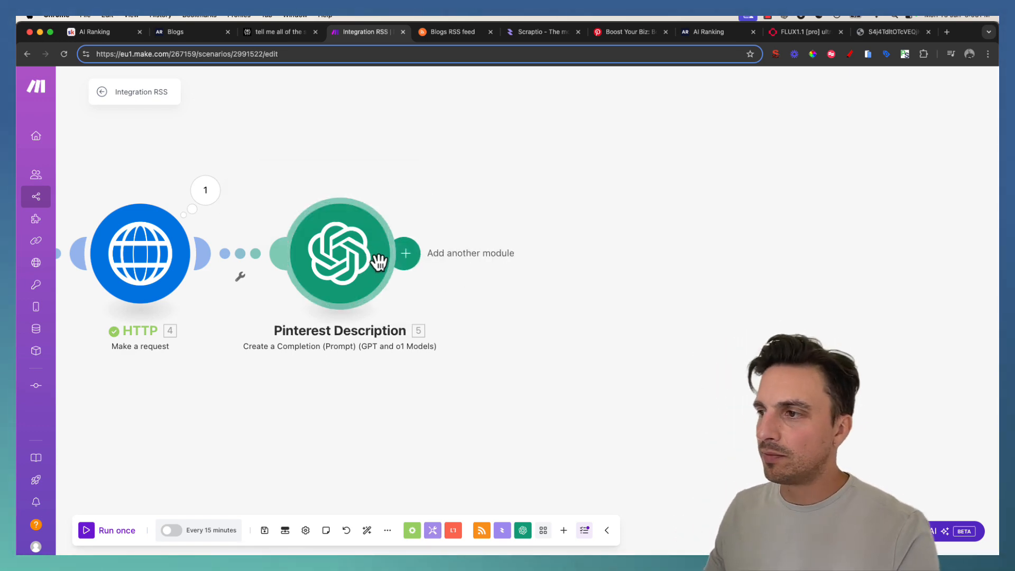
Clone the Pinterest Description module and attach the copy directly after it
right_click(344, 248)
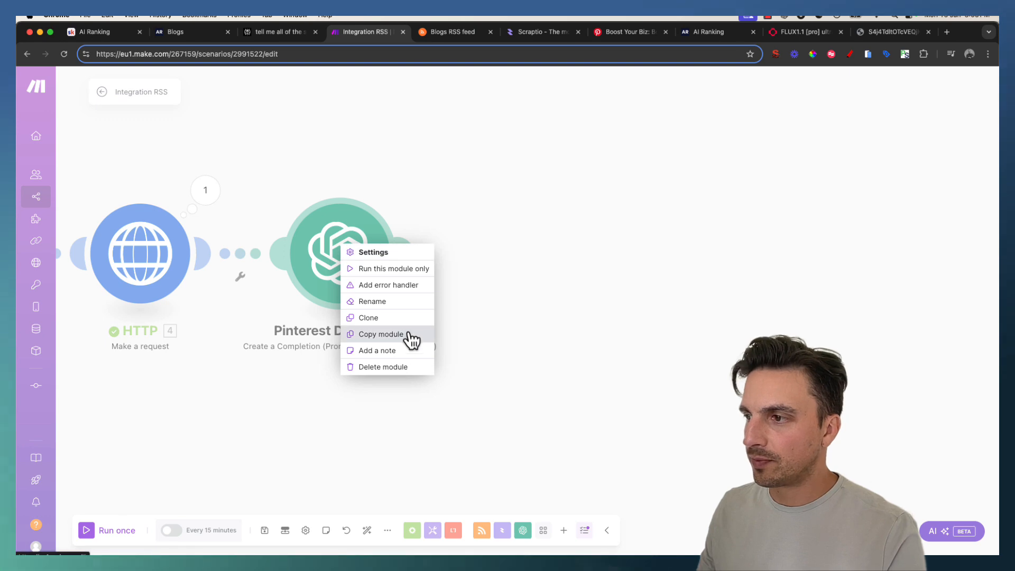
left_click(407, 321)
left_click(538, 282)
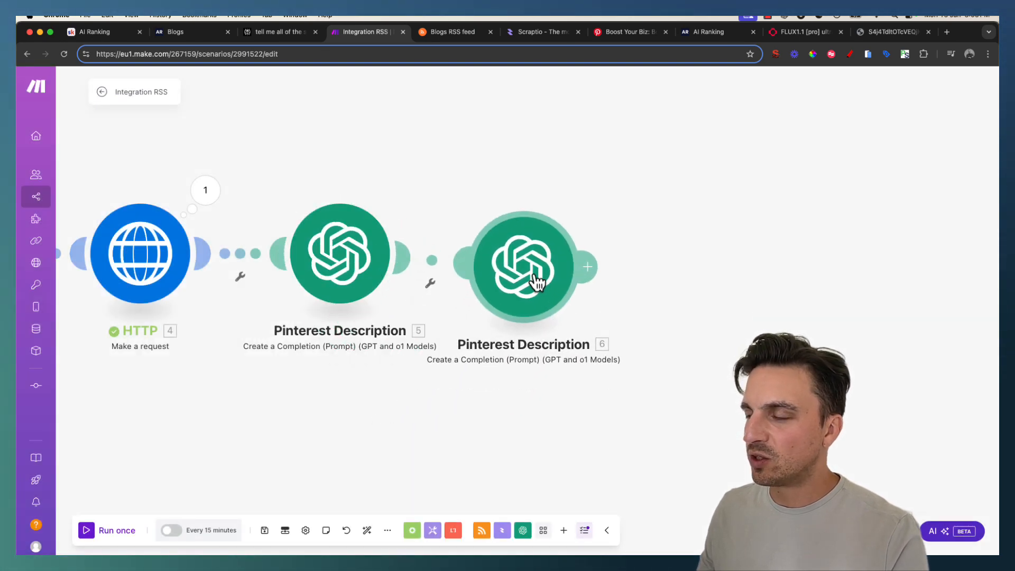
Replace the description instructions in the cloned module's text content with the prompt that generates only the Pinterest pin's title
left_click(534, 281)
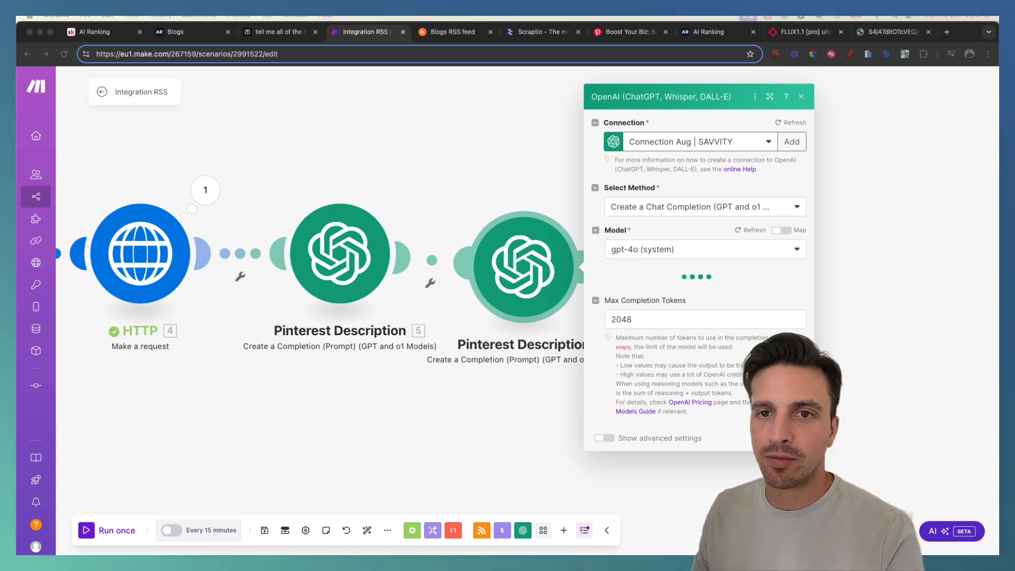
scroll(655, 389, "down", 10)
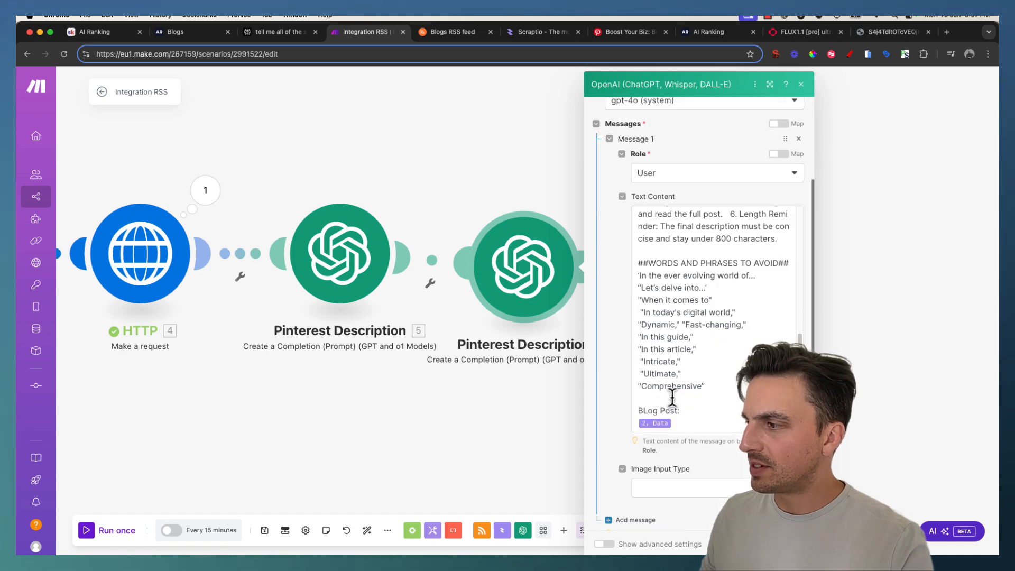
scroll(718, 353, "up", 2)
left_click_drag(716, 412, 633, 210)
key("ctrl+v")
scroll(687, 288, "up", 10)
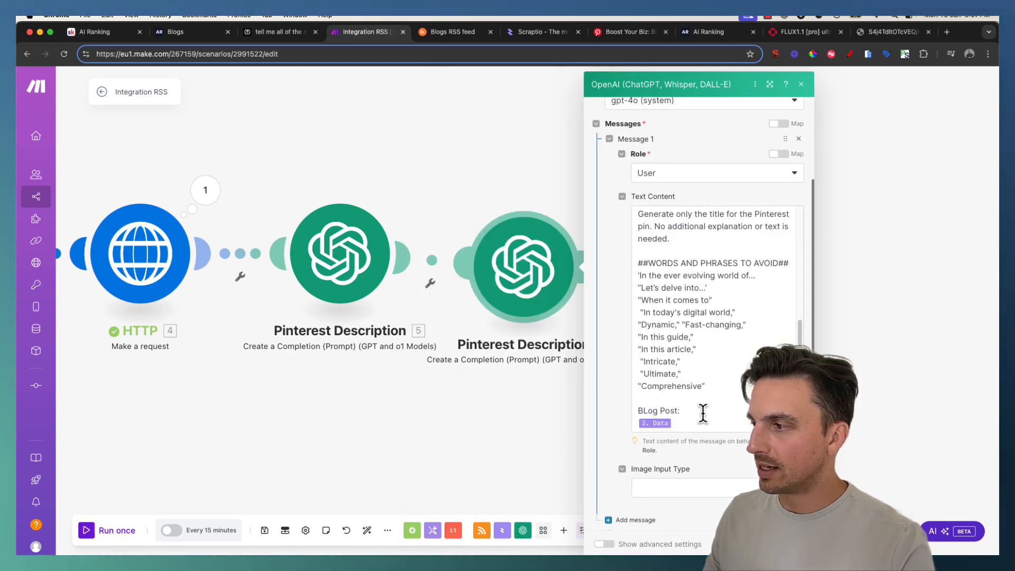
Replace the Scraptio Data under "BLog Post:" with the Pinterest Description module's Result and confirm the cloned module
left_click(699, 420)
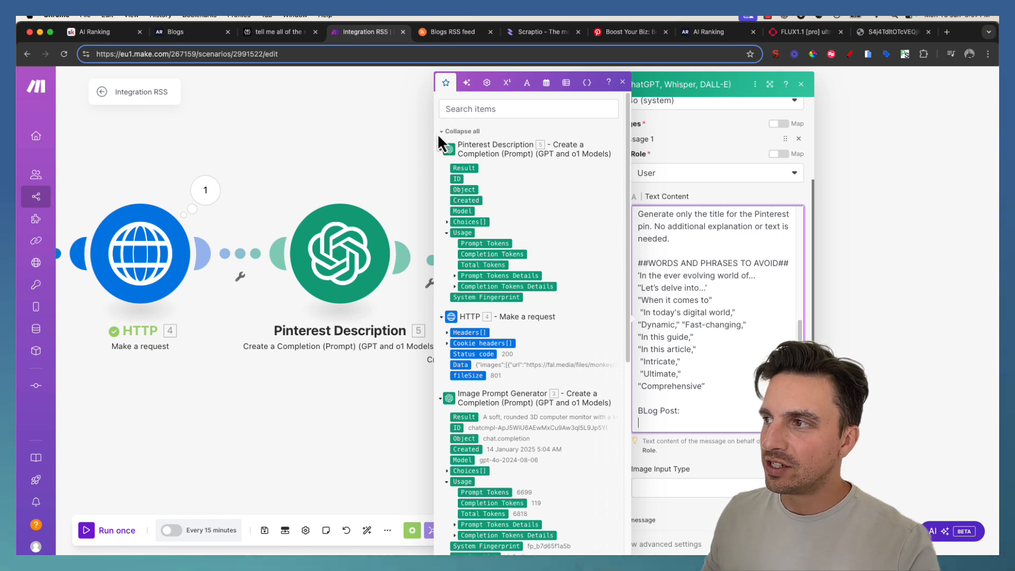
left_click(464, 169)
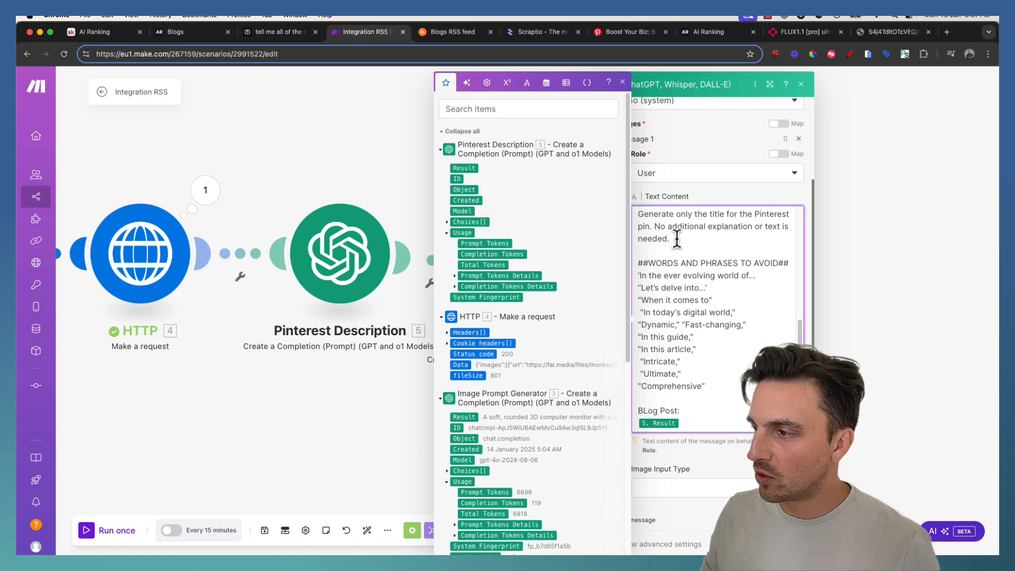
left_click(790, 545)
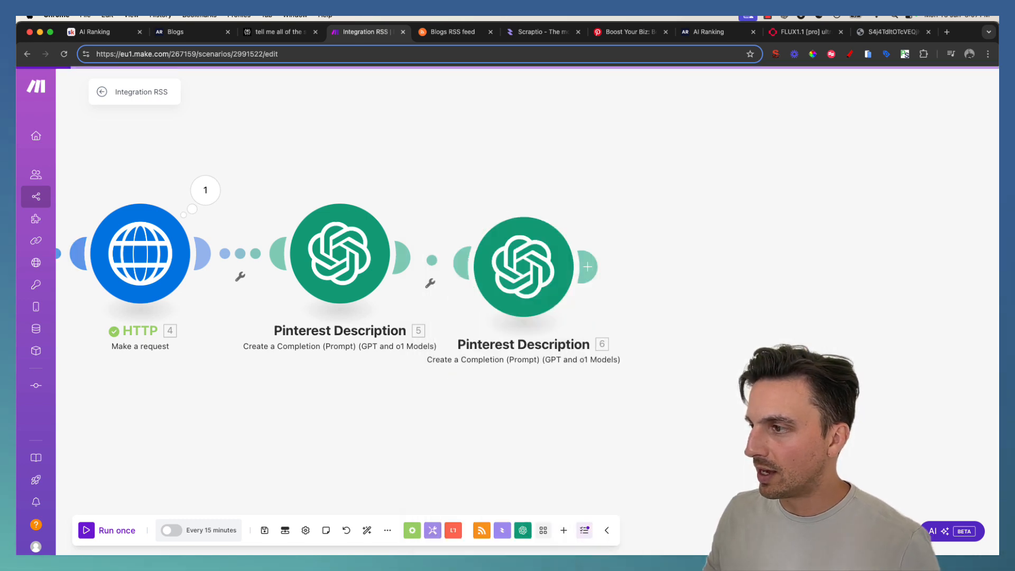
Space the cloned module further from its neighbour and rename it as Pinterest Title
left_click_drag(538, 252, 561, 253)
right_click(561, 251)
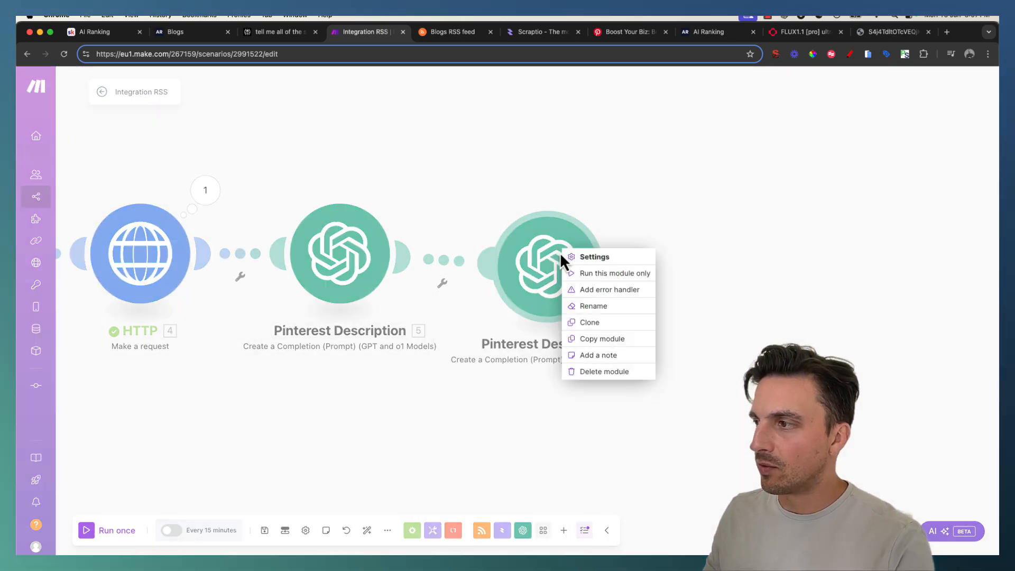
left_click(608, 307)
double_click(533, 206)
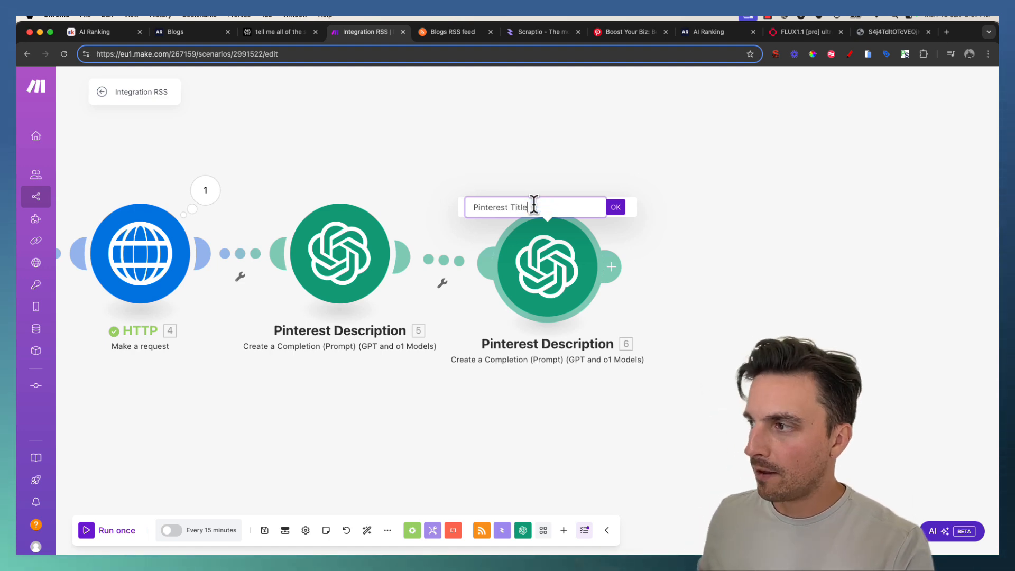
left_click(617, 208)
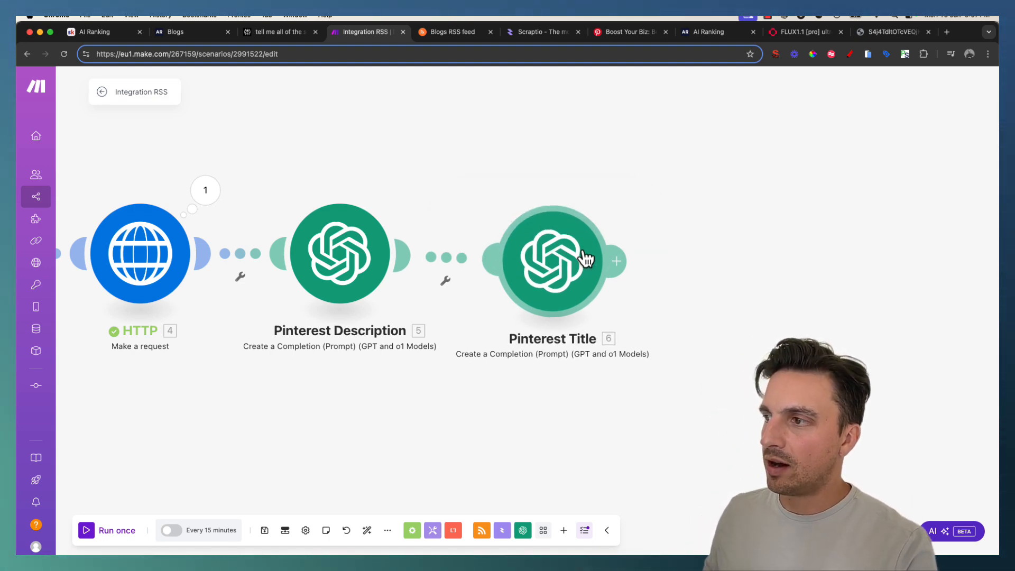
Add a Pinterest Create a Pin module after the Pinterest Title module
left_click(627, 267)
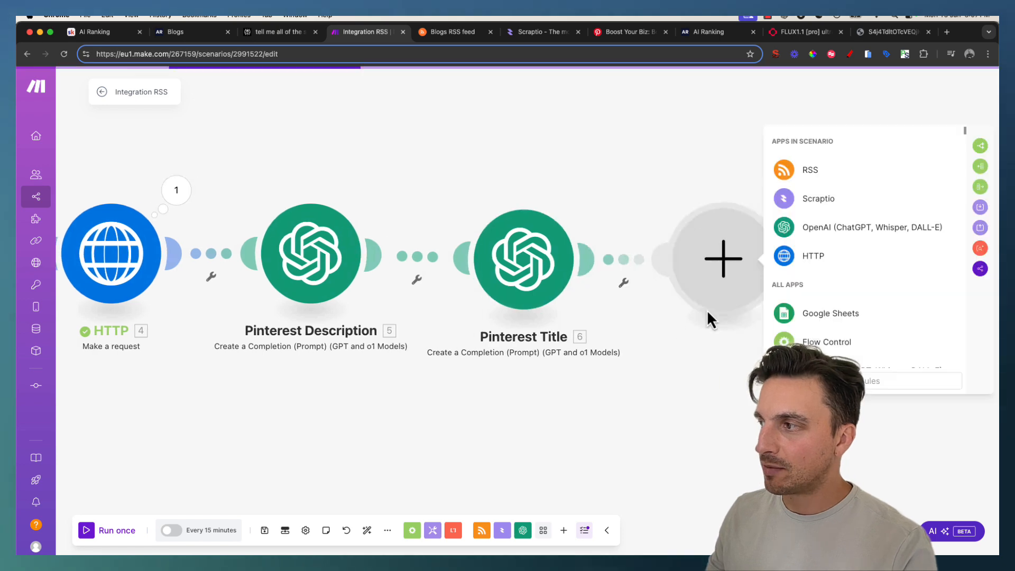
type("pin")
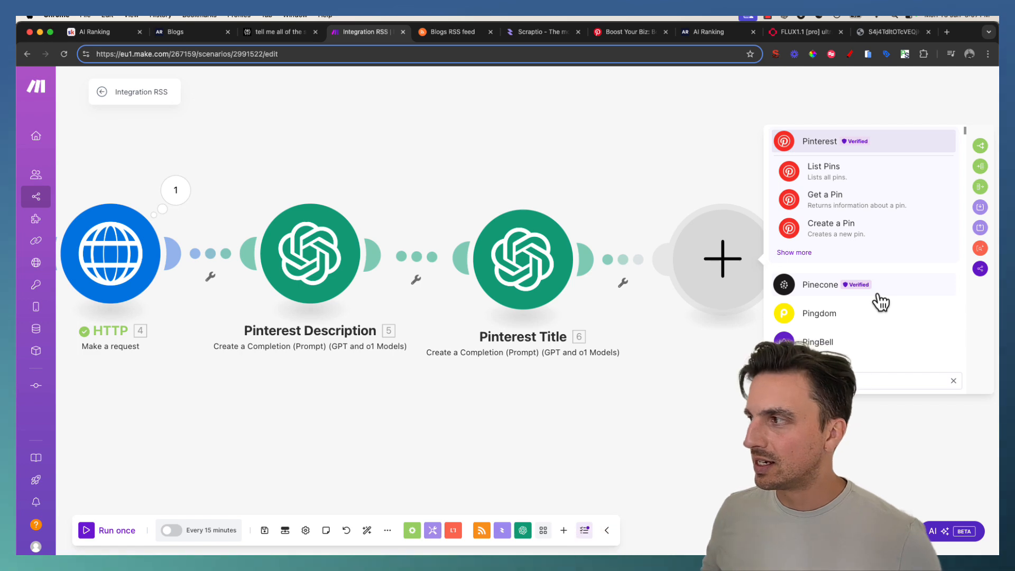
left_click(826, 231)
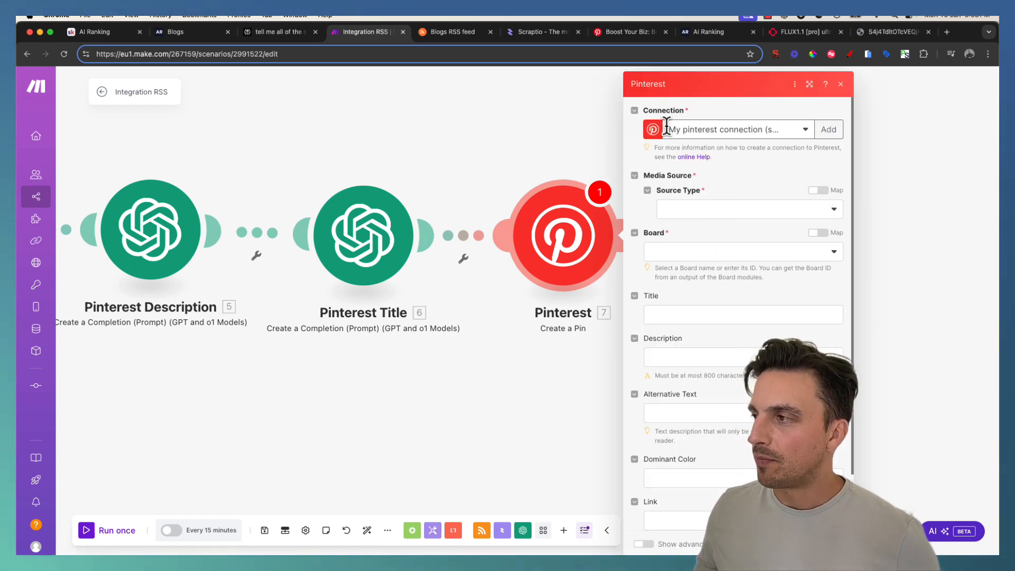
left_click(733, 212)
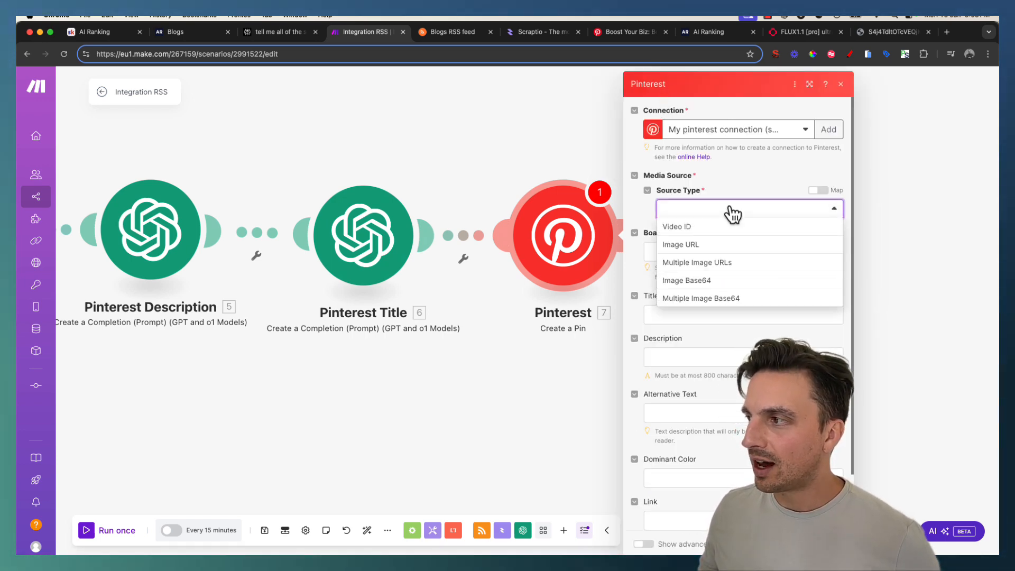
left_click(717, 245)
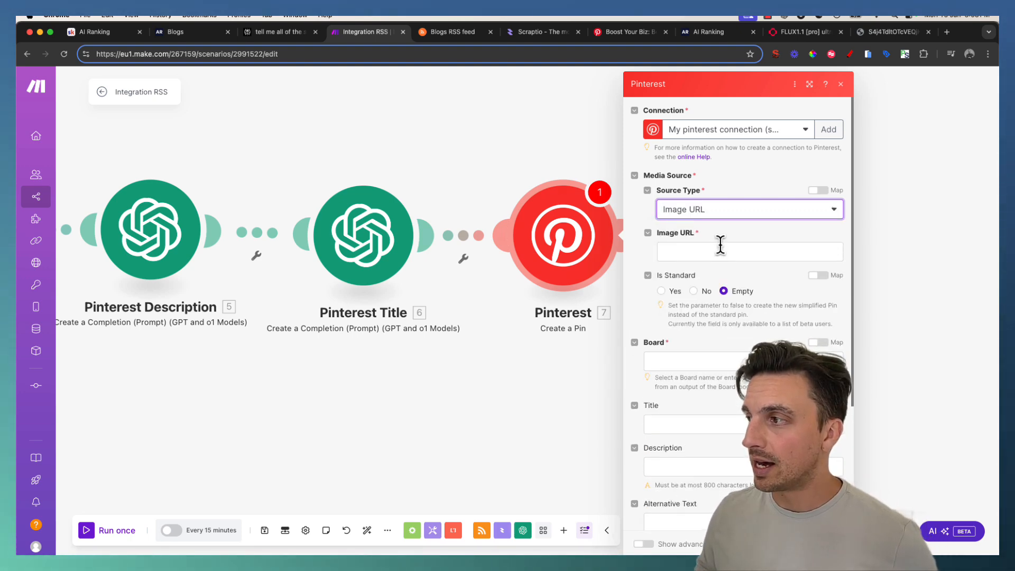
left_click(717, 251)
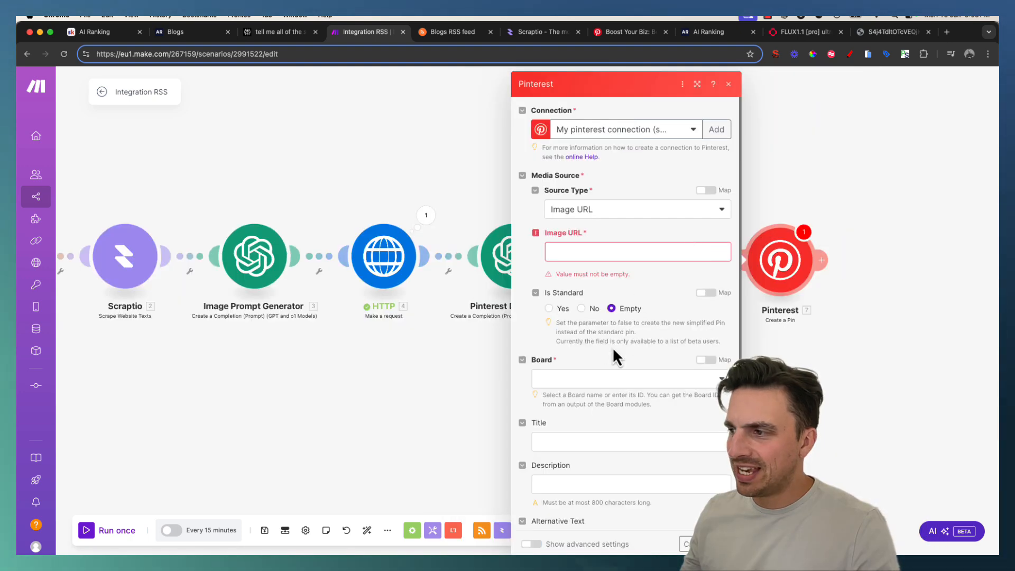
scroll(608, 356, "down", 2)
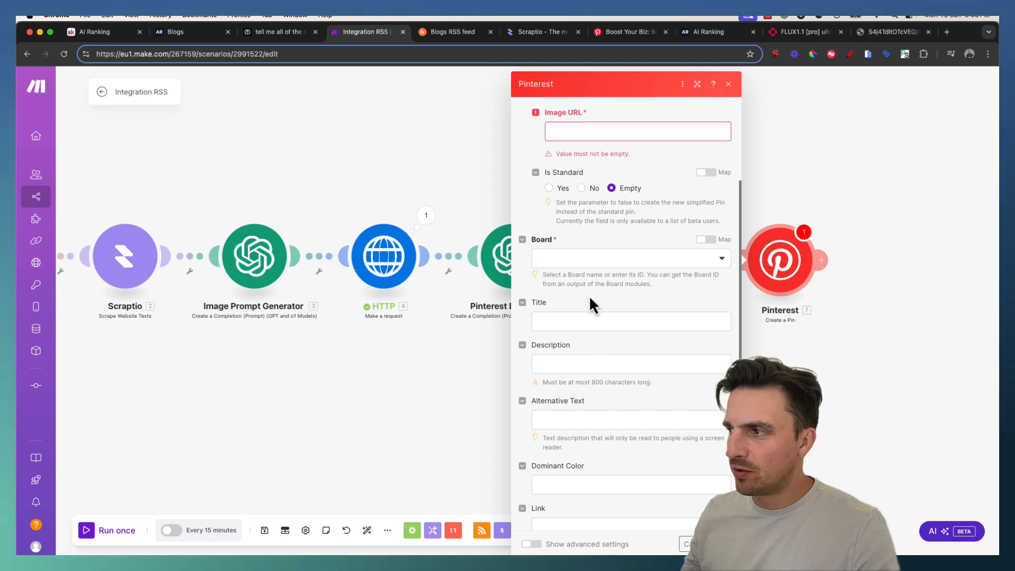
scroll(590, 298, "up", 2)
left_click(600, 249)
scroll(774, 329, "down", 5)
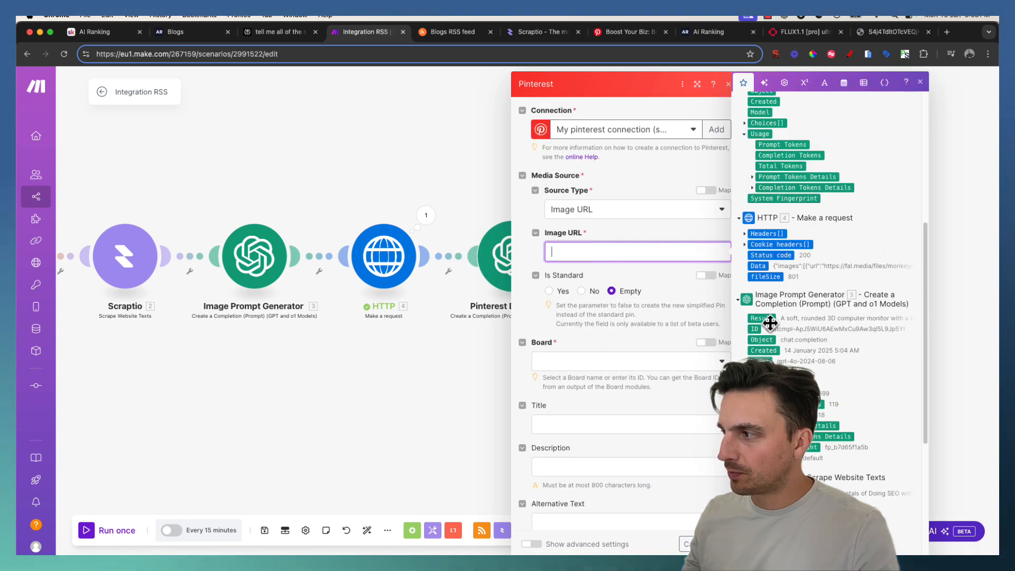
left_click(693, 544)
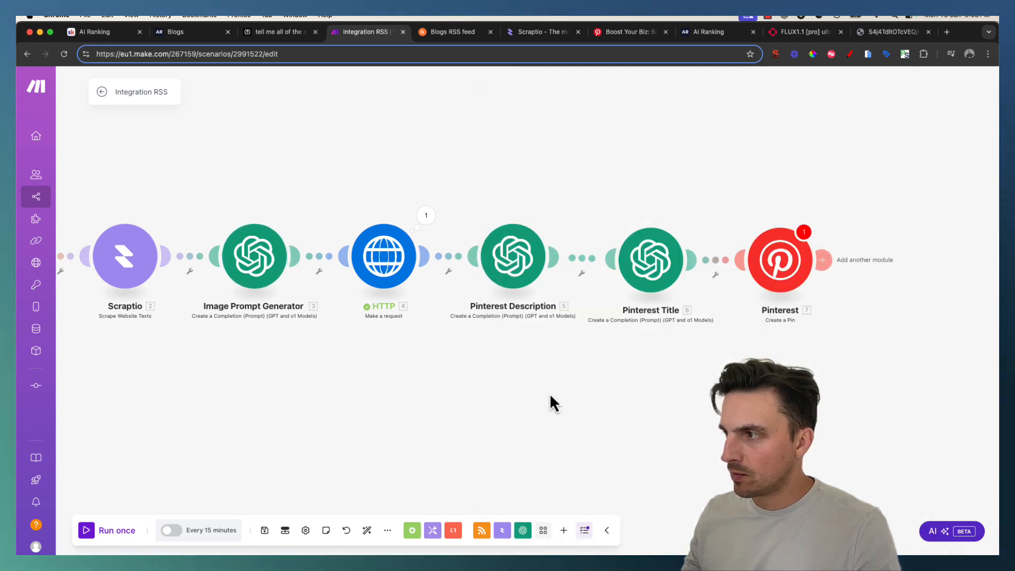
Unlink the Pinterest module from Pinterest Title and set Parse response to Yes in the HTTP module
left_click(711, 262)
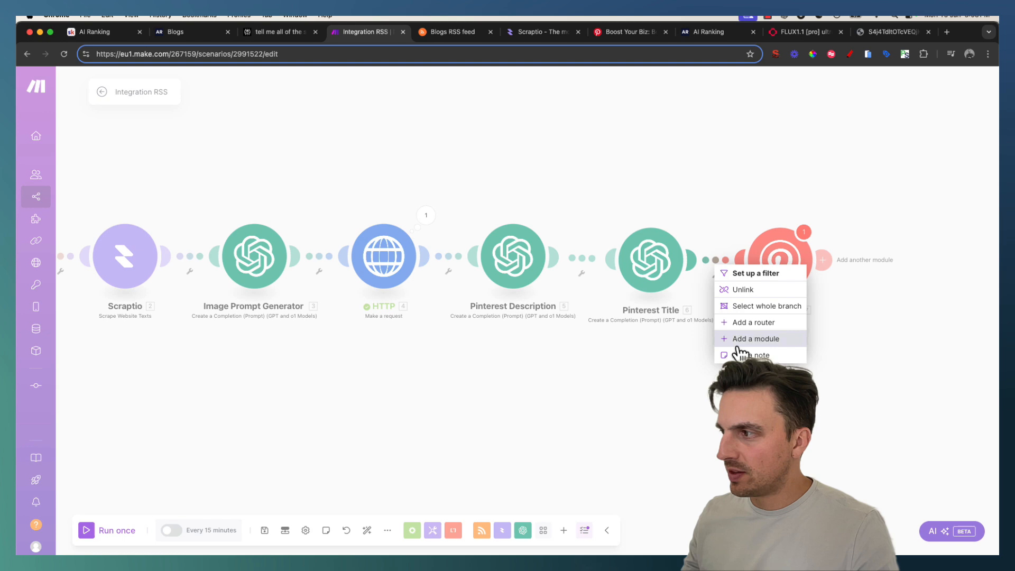
left_click(747, 288)
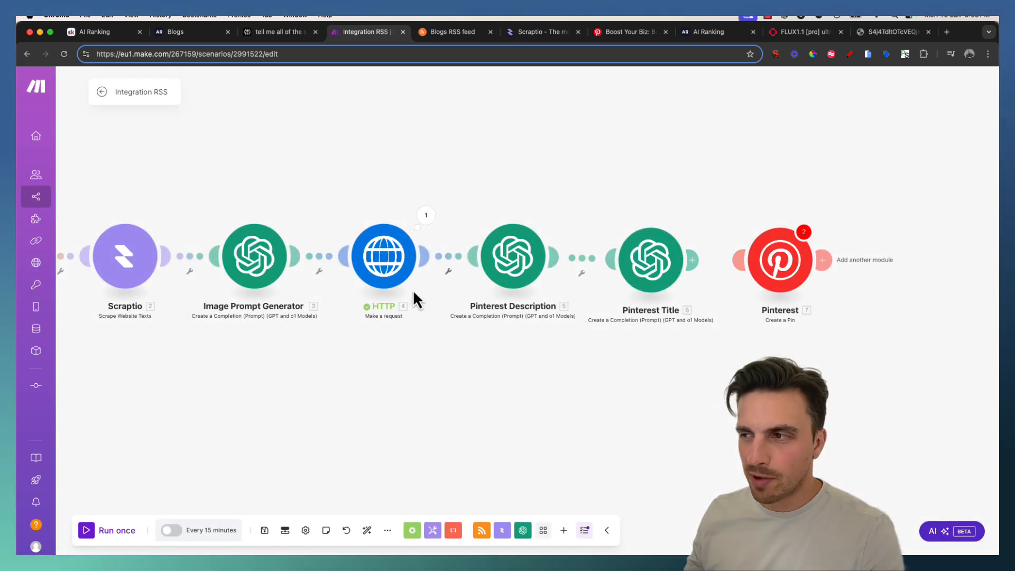
left_click(413, 257)
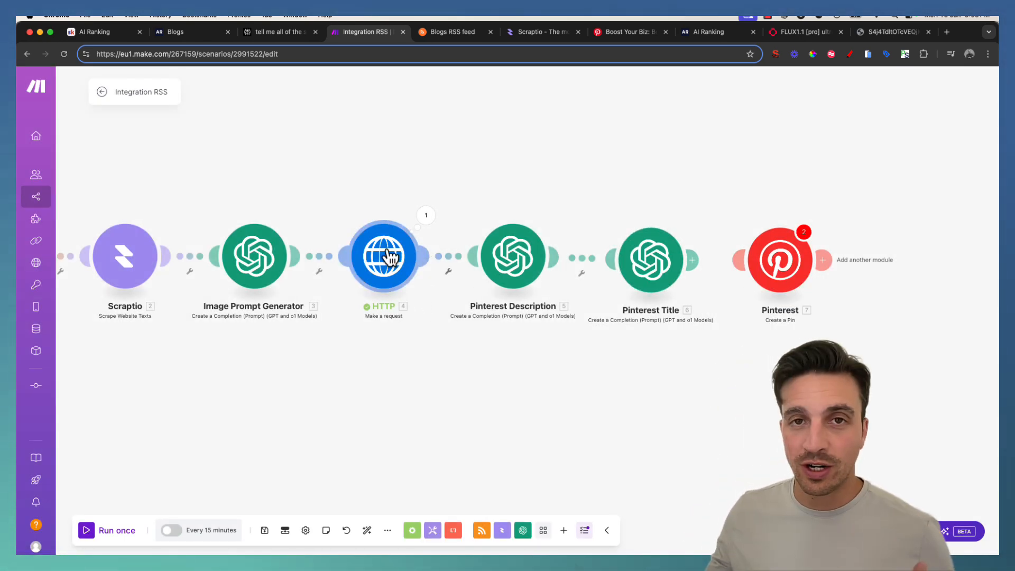
scroll(538, 302, "down", 3)
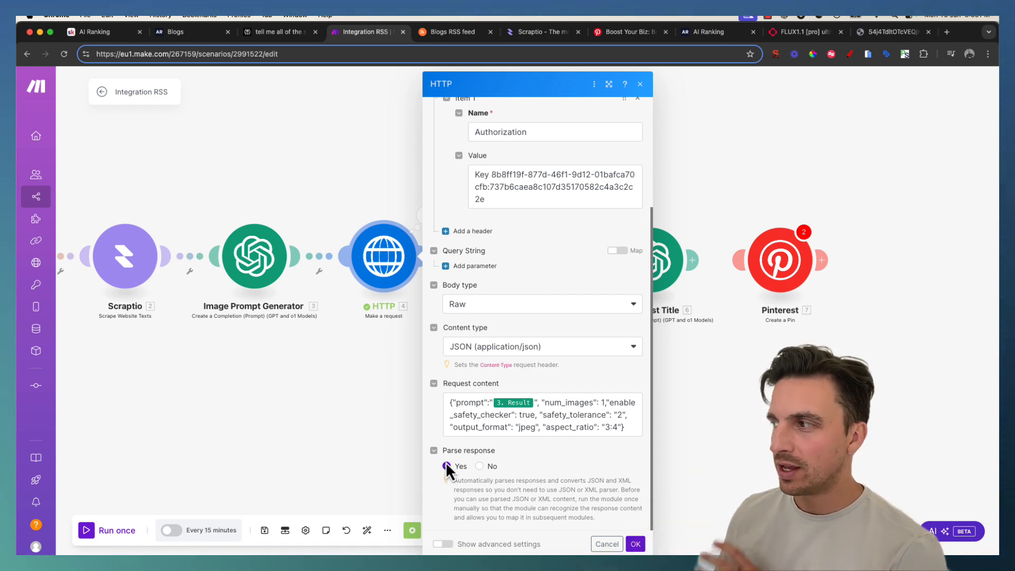
left_click(636, 544)
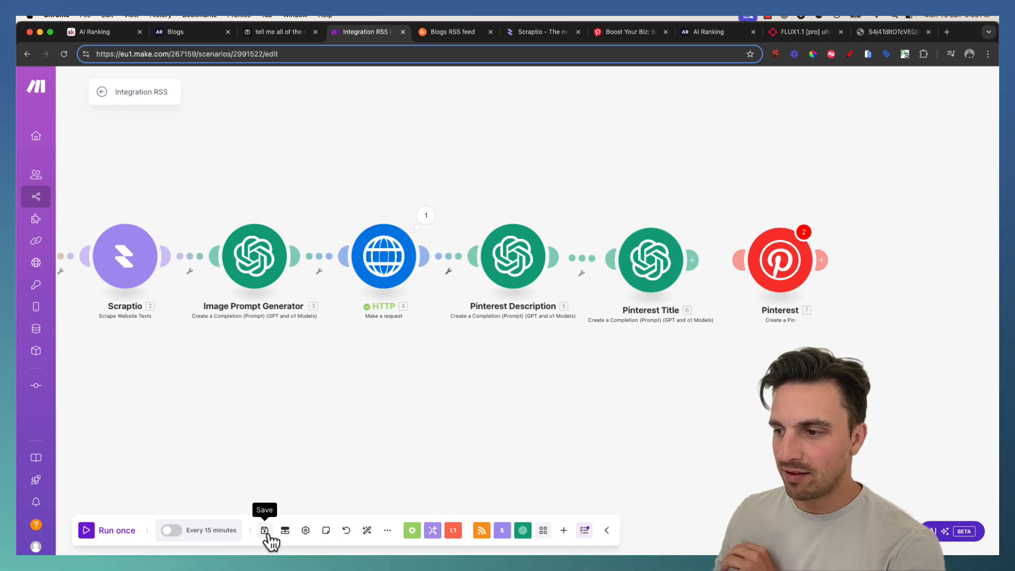
Set the RSS module to start from all RSS feed items and run the scenario once
left_click_drag(215, 433, 367, 438)
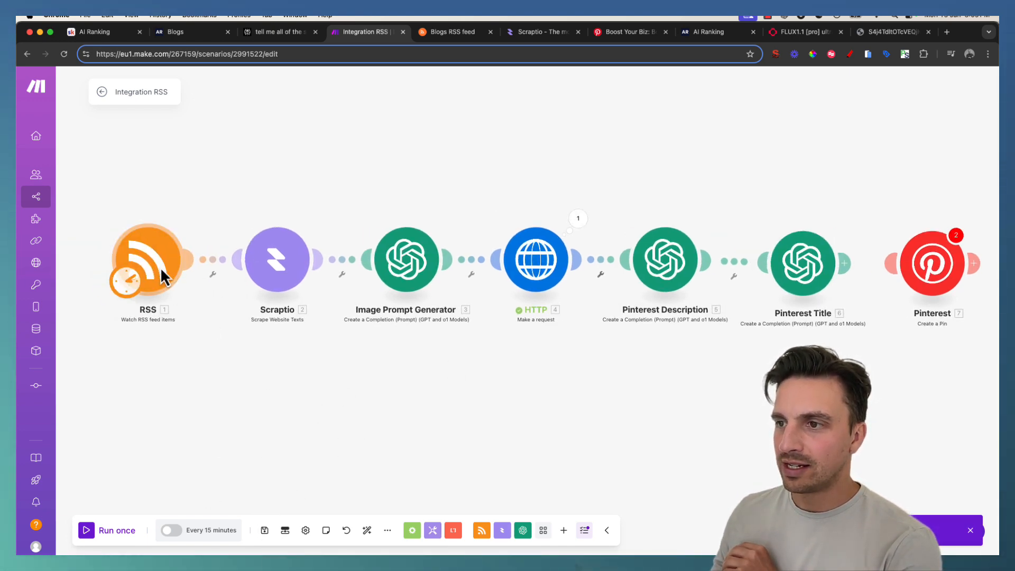
right_click(160, 267)
left_click(214, 313)
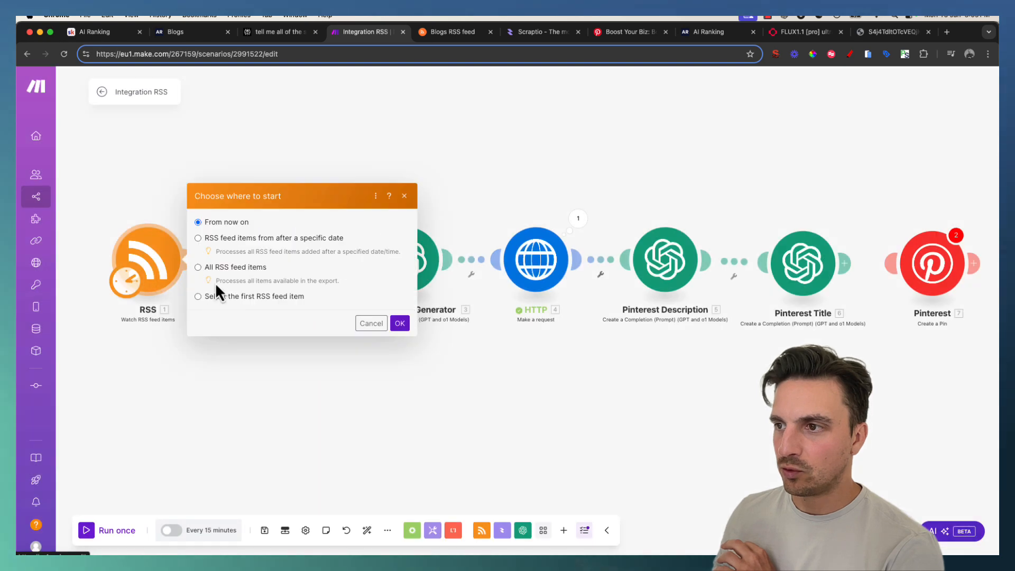
left_click(208, 268)
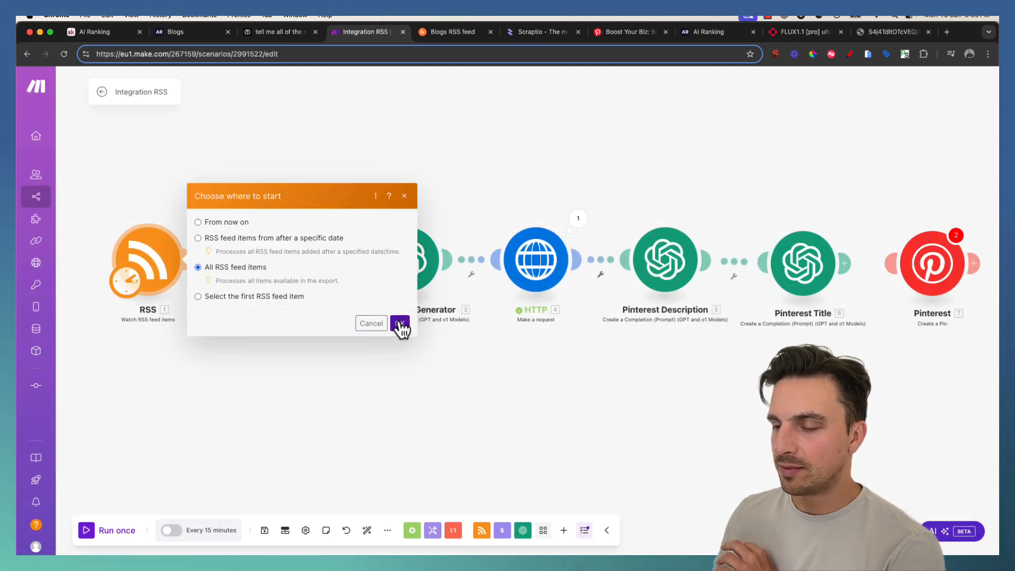
left_click(400, 325)
left_click(85, 533)
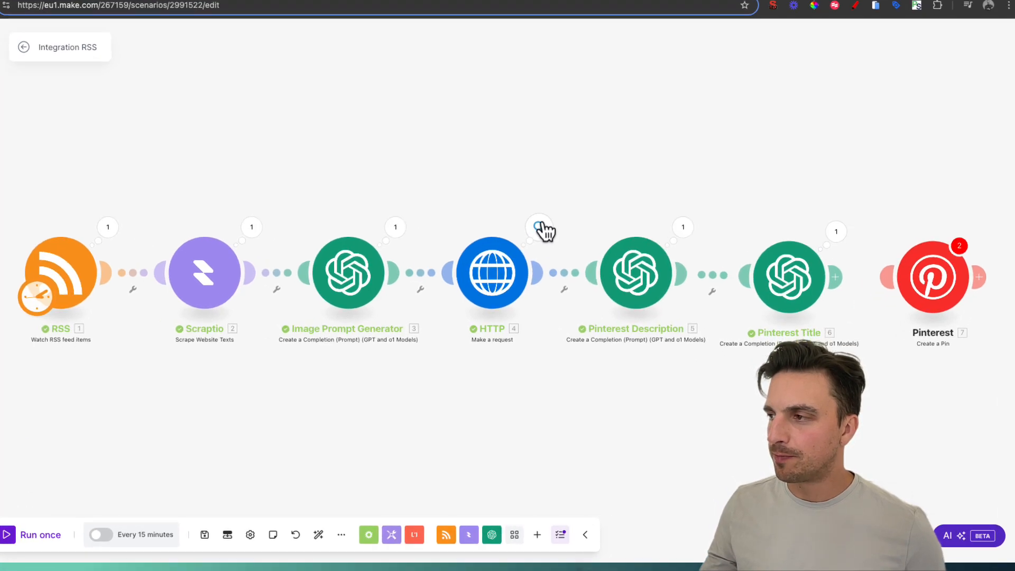
Examine the HTTP module's output bundle, expanding its Data collection down to the images array
left_click(565, 255)
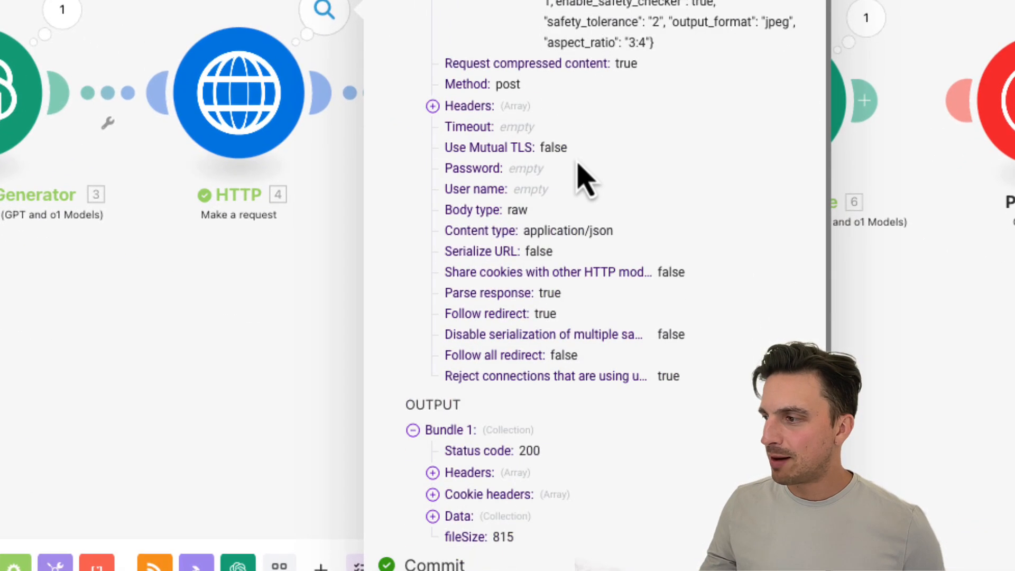
left_click(459, 516)
scroll(517, 453, "down", 6)
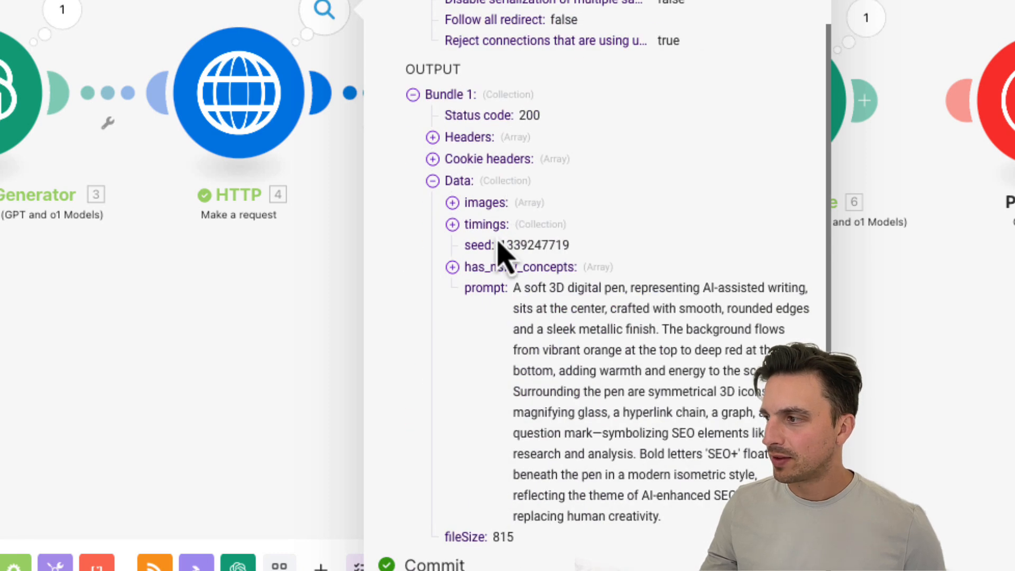
left_click(453, 203)
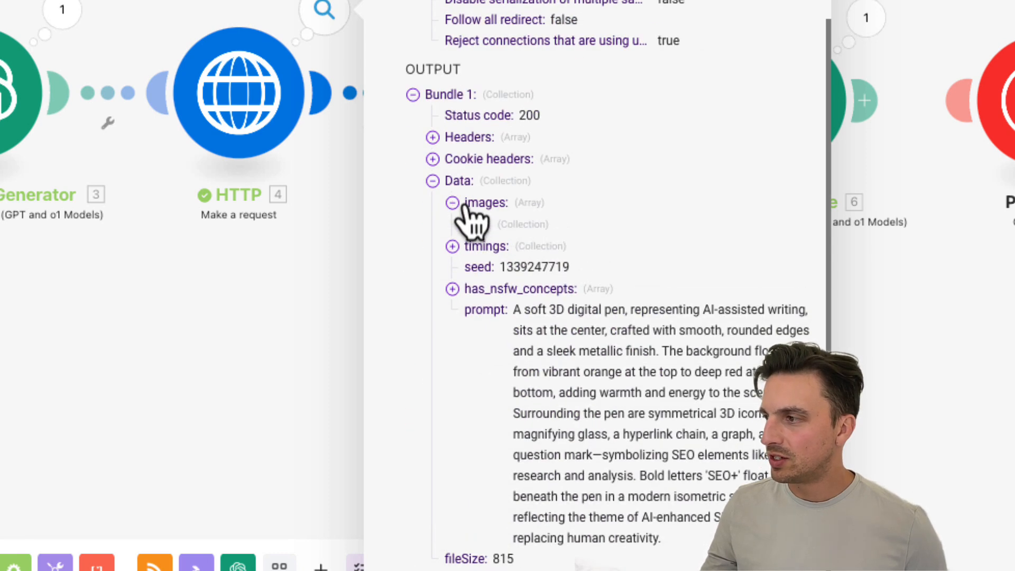
left_click(472, 224)
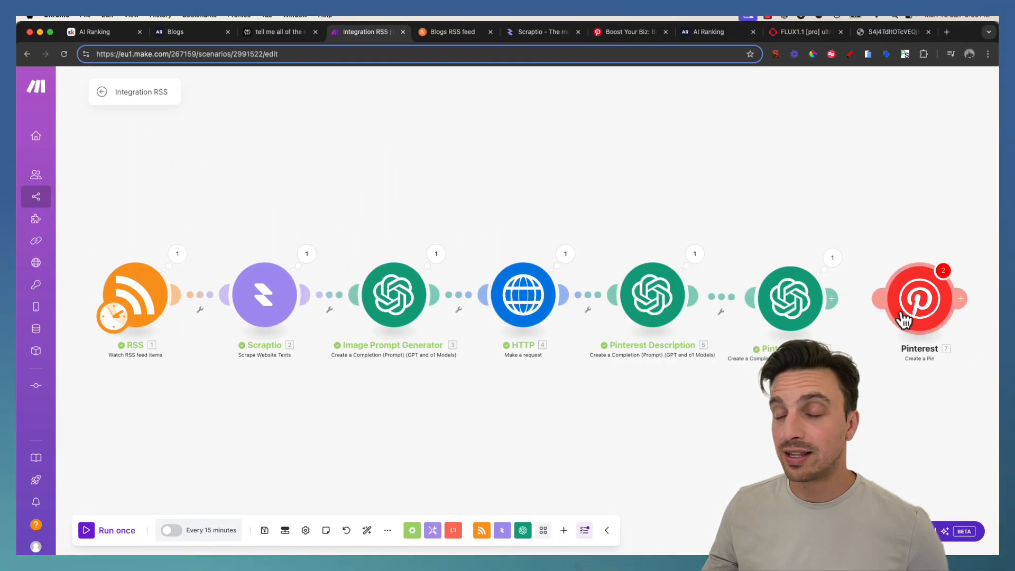
Reconnect Pinterest Title to the Pinterest module and set the pin's media source type to Image URL
left_click_drag(835, 299, 907, 306)
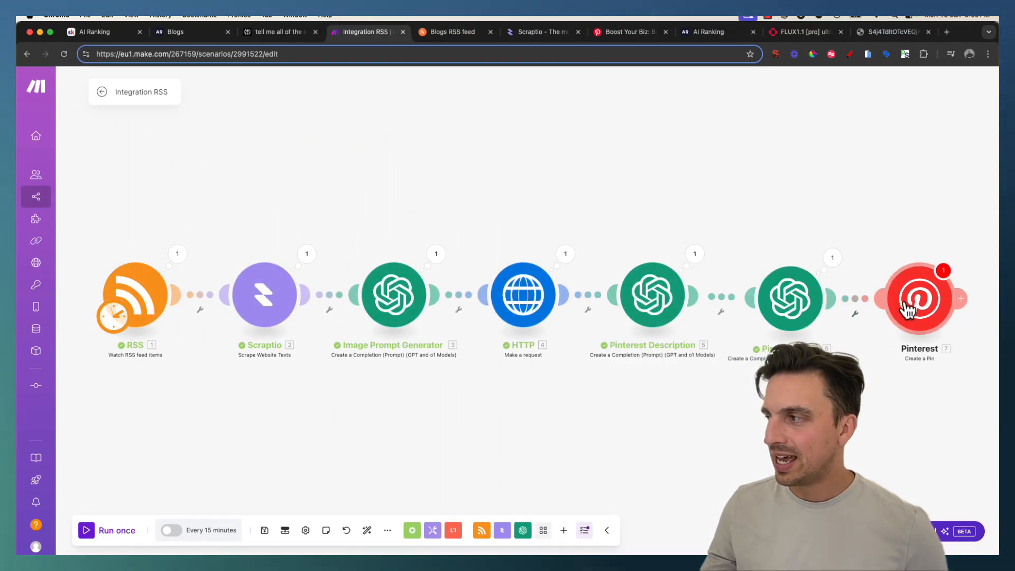
left_click(908, 309)
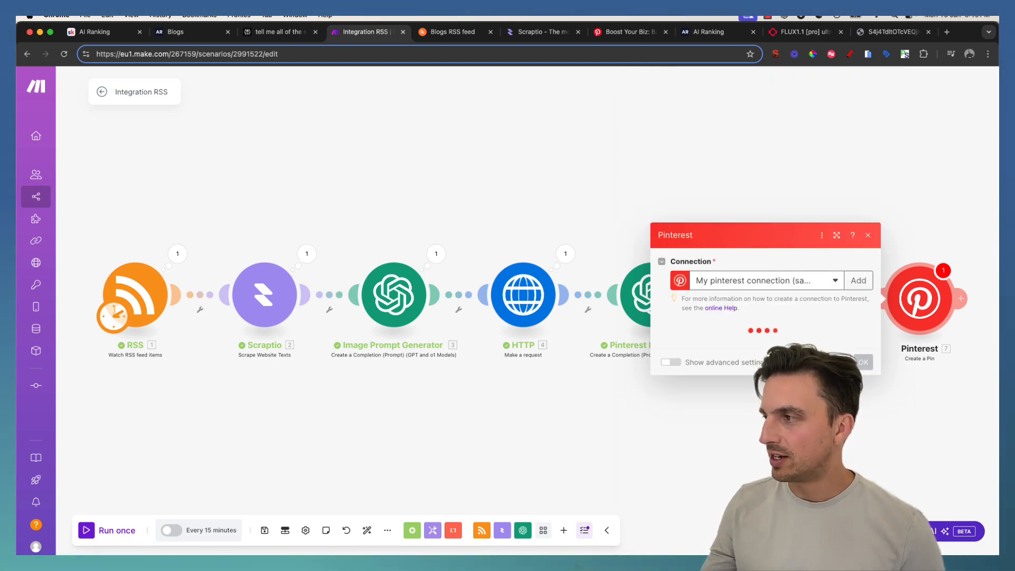
left_click_drag(822, 432, 467, 408)
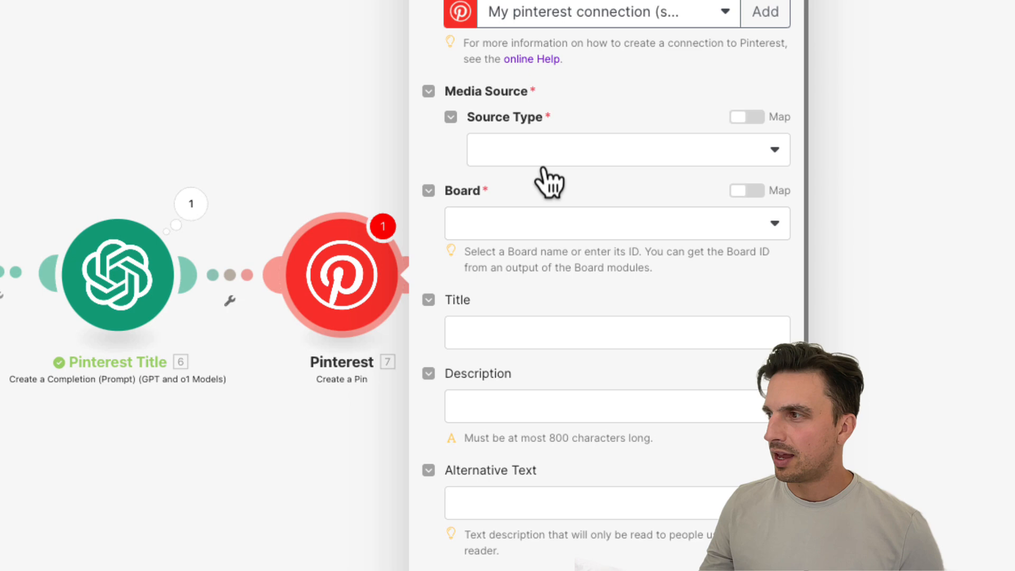
left_click(539, 160)
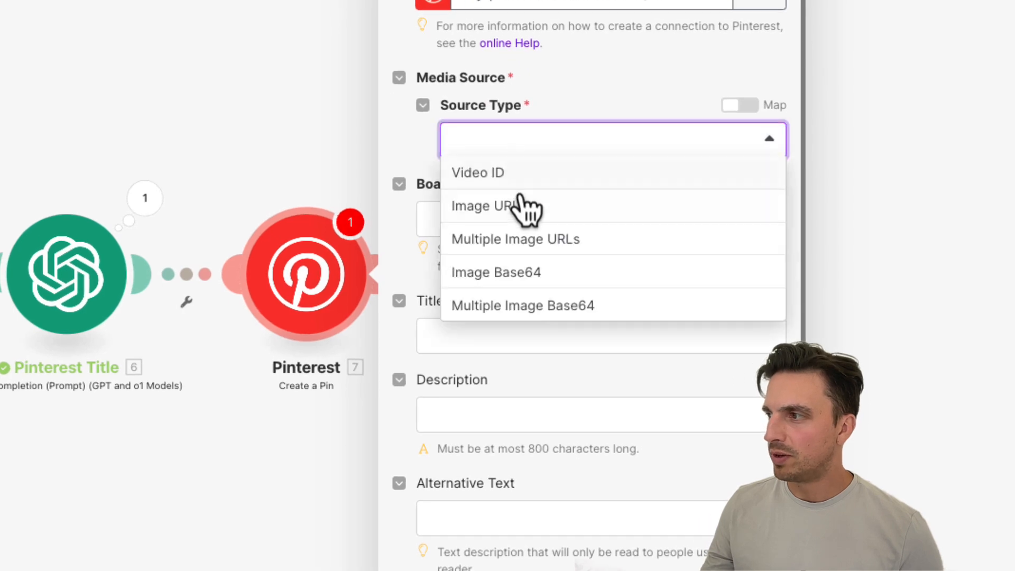
left_click(521, 205)
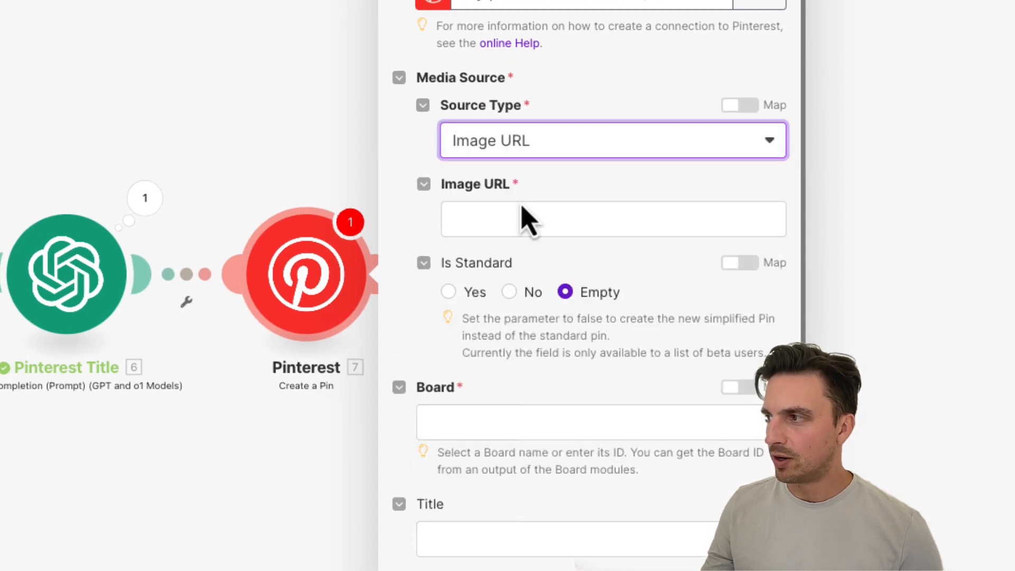
Map the url from the HTTP module's Data images array into the pin's Image URL
left_click(522, 220)
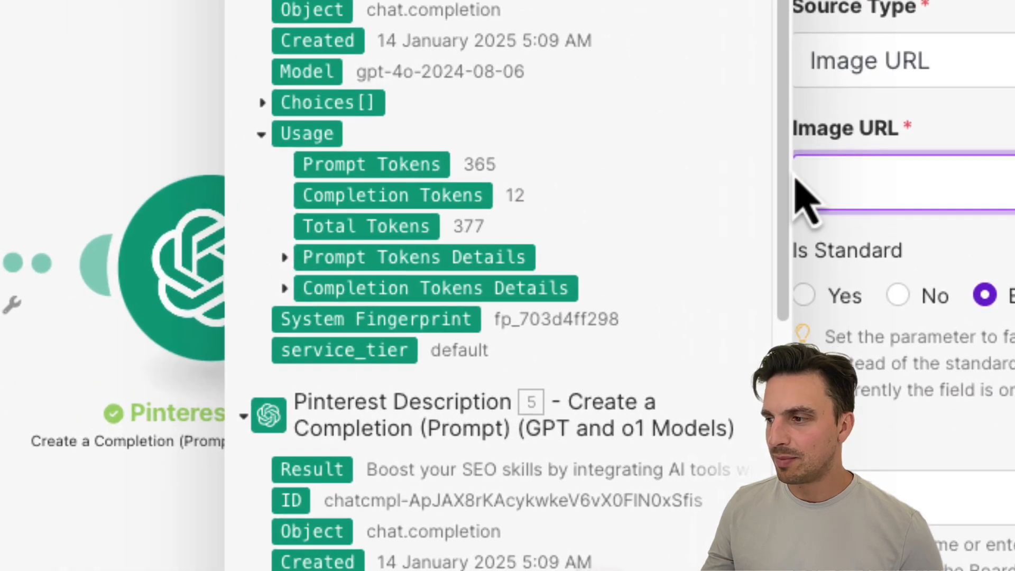
scroll(590, 484, "down", 5)
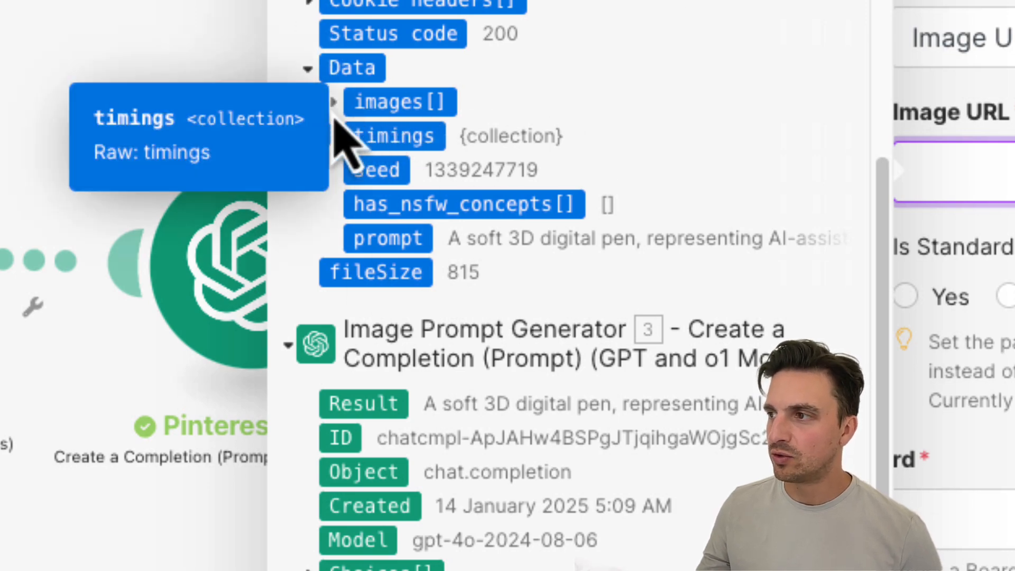
left_click(333, 102)
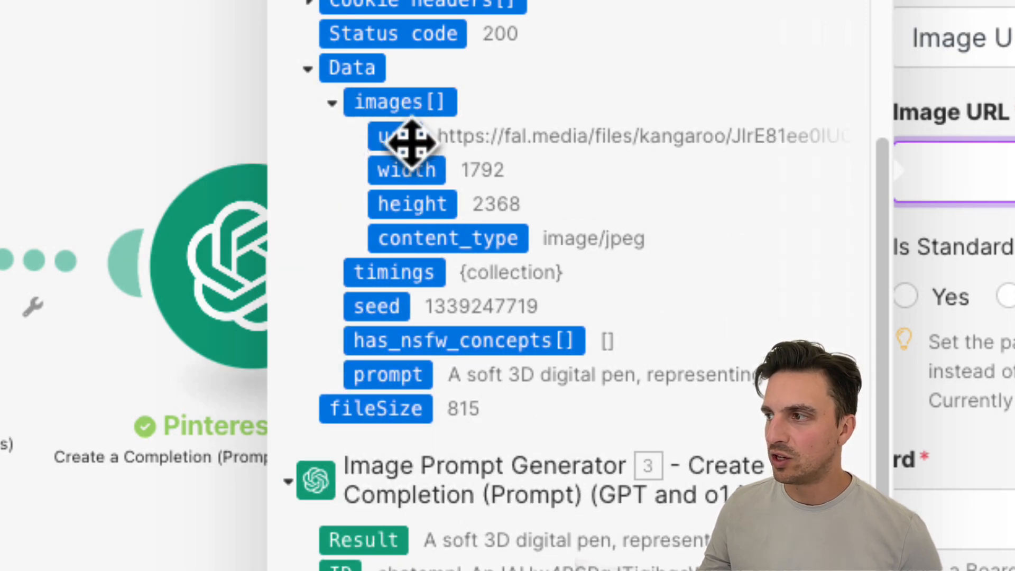
left_click_drag(410, 141, 973, 191)
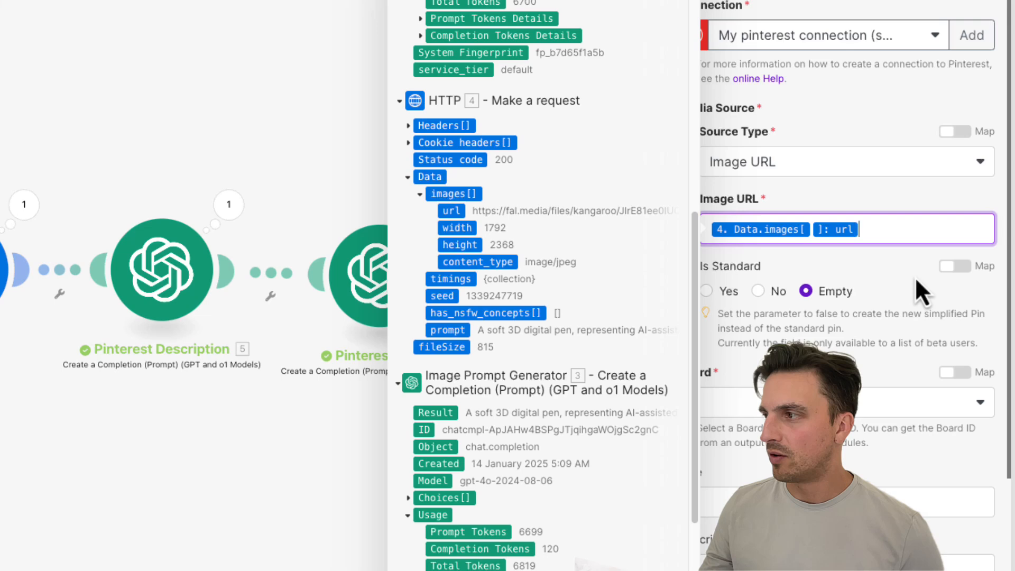
left_click(722, 289)
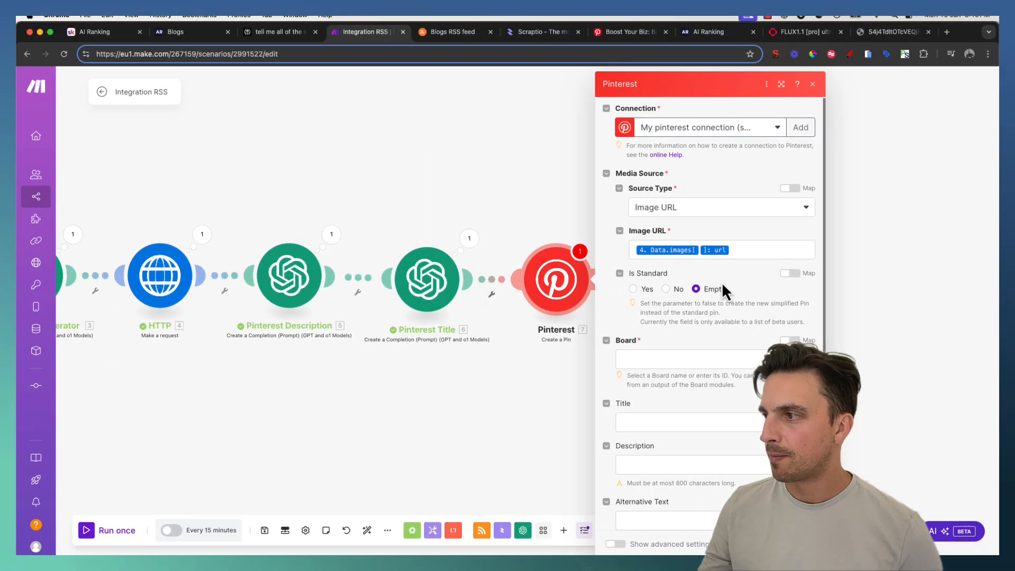
Choose AI Tips as the board for the pin
scroll(677, 275, "down", 3)
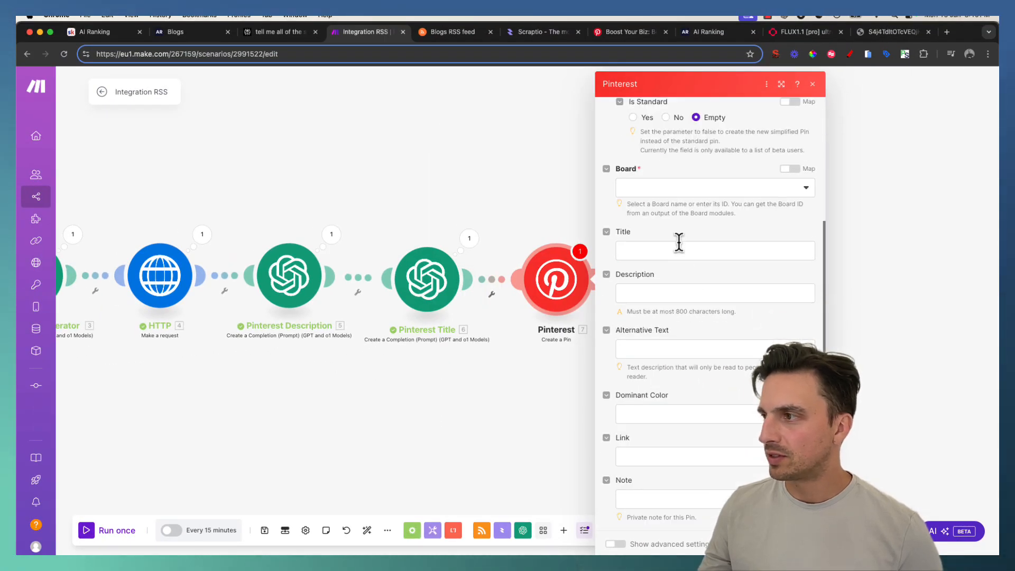
left_click(670, 191)
left_click(634, 206)
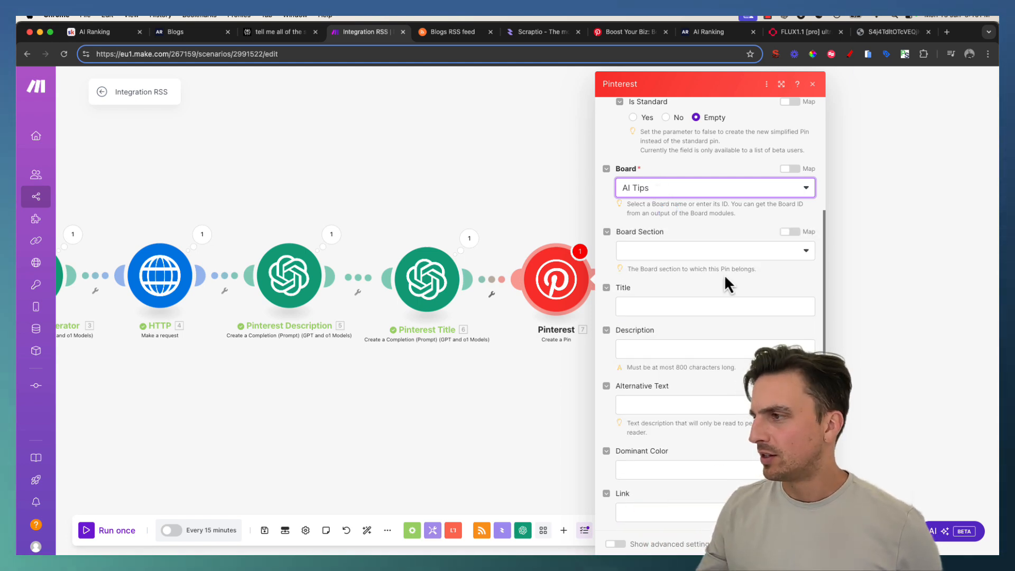
Map the Pinterest Title module's Result to the pin's Title and the Pinterest Description module's Result to its Description
scroll(661, 253, "down", 2)
left_click(678, 241)
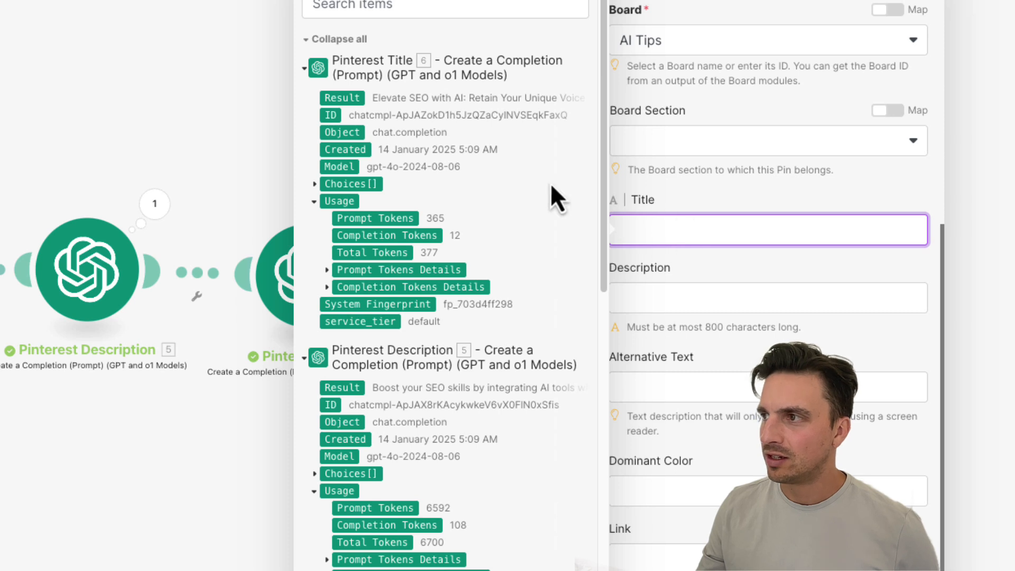
left_click(347, 99)
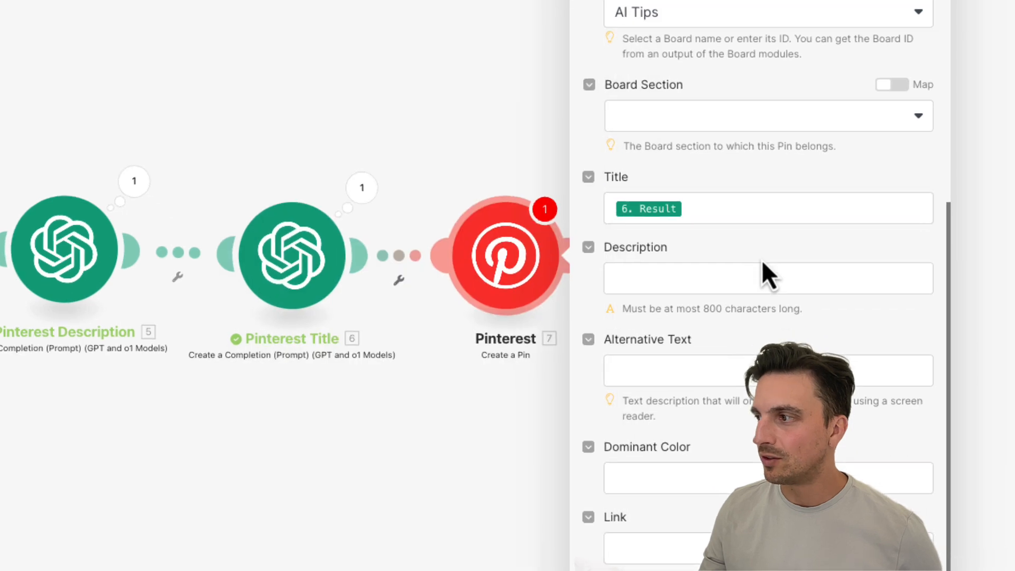
left_click(758, 305)
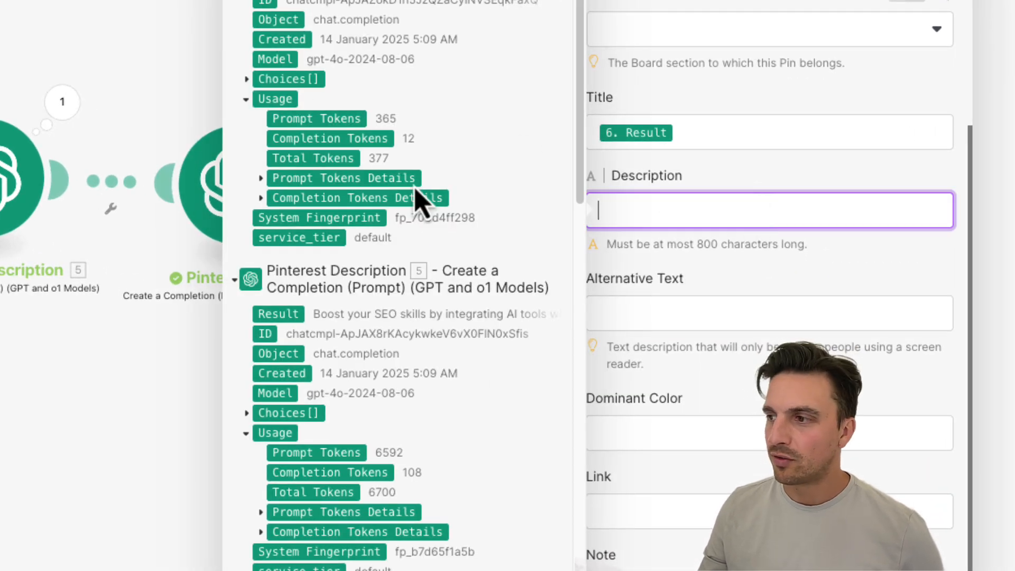
left_click(296, 314)
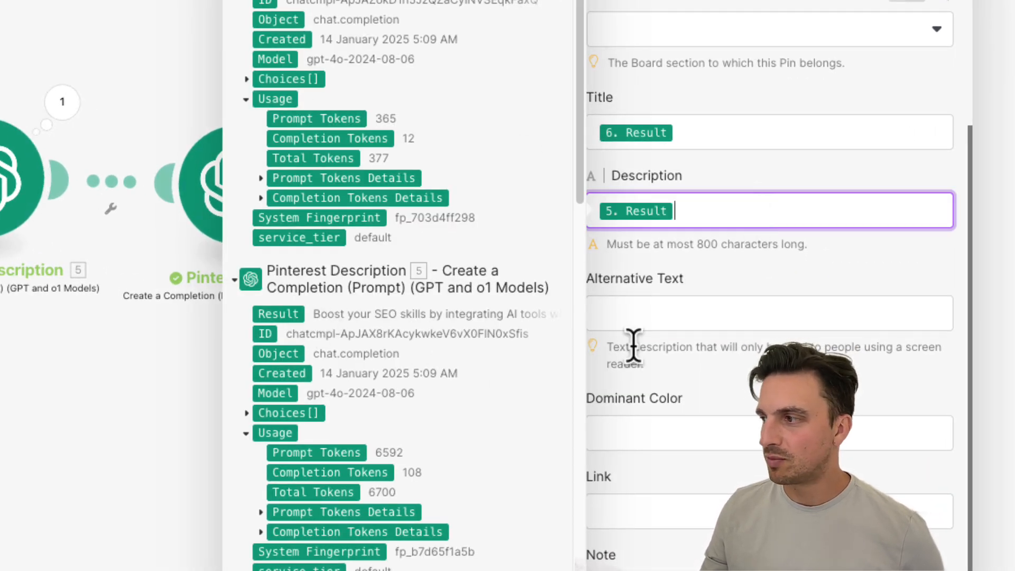
Map the Pinterest Title module's Result to the pin's Alternative Text and the RSS URL to its Link, and save the module settings
left_click(720, 318)
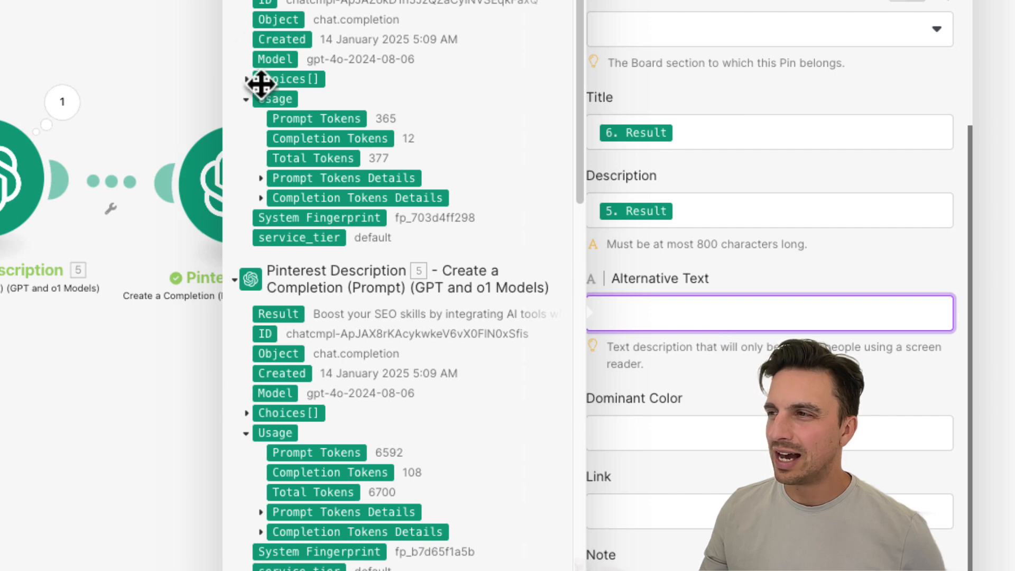
left_click(274, 104)
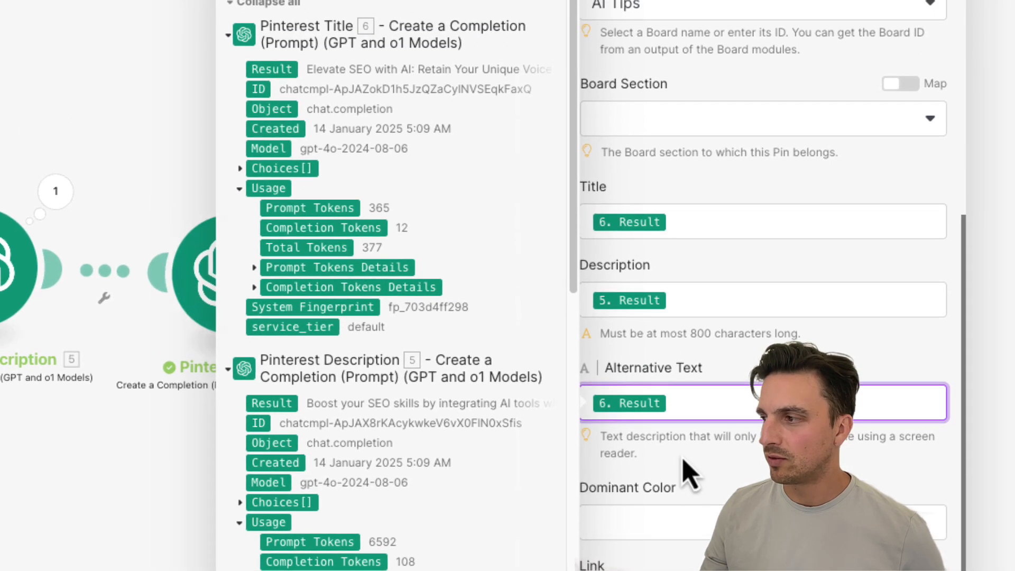
left_click(722, 393)
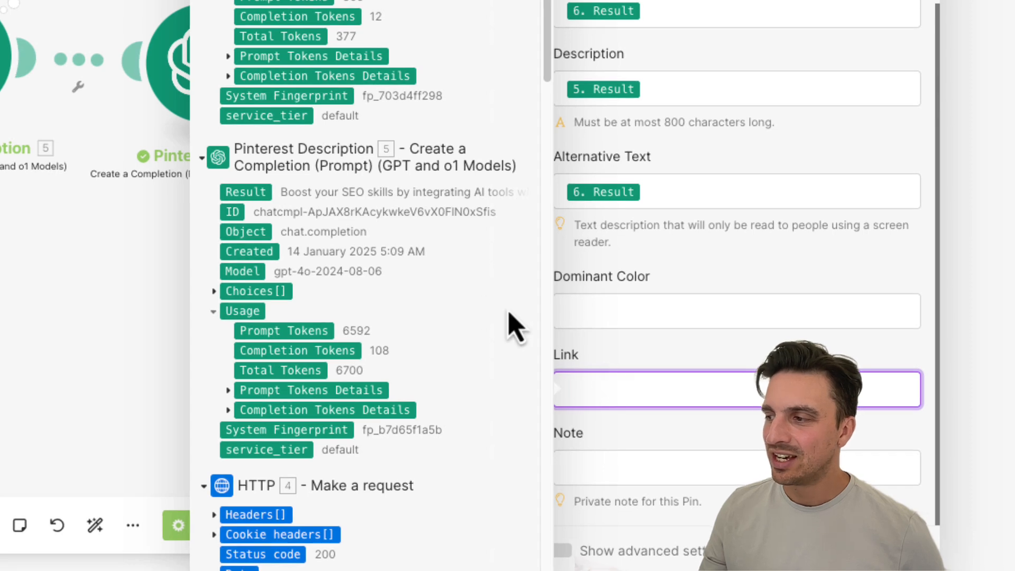
scroll(408, 266, "down", 10)
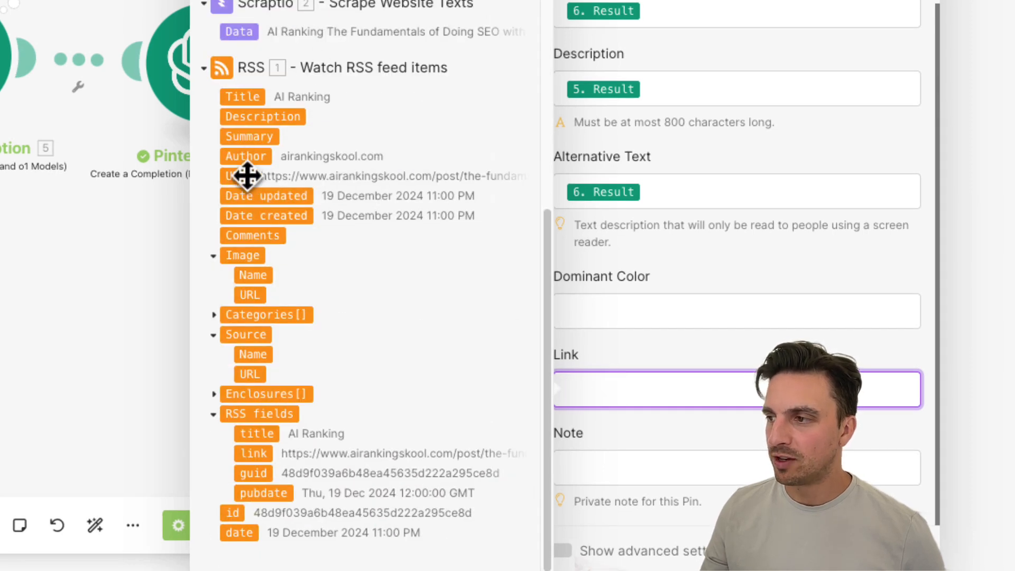
left_click(740, 360)
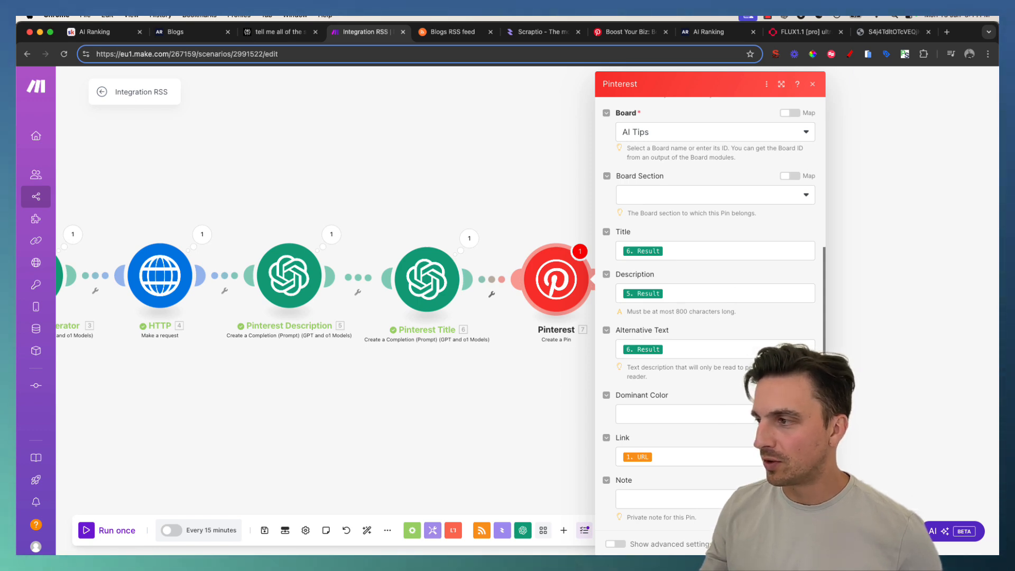
left_click(799, 544)
left_click_drag(312, 426, 474, 396)
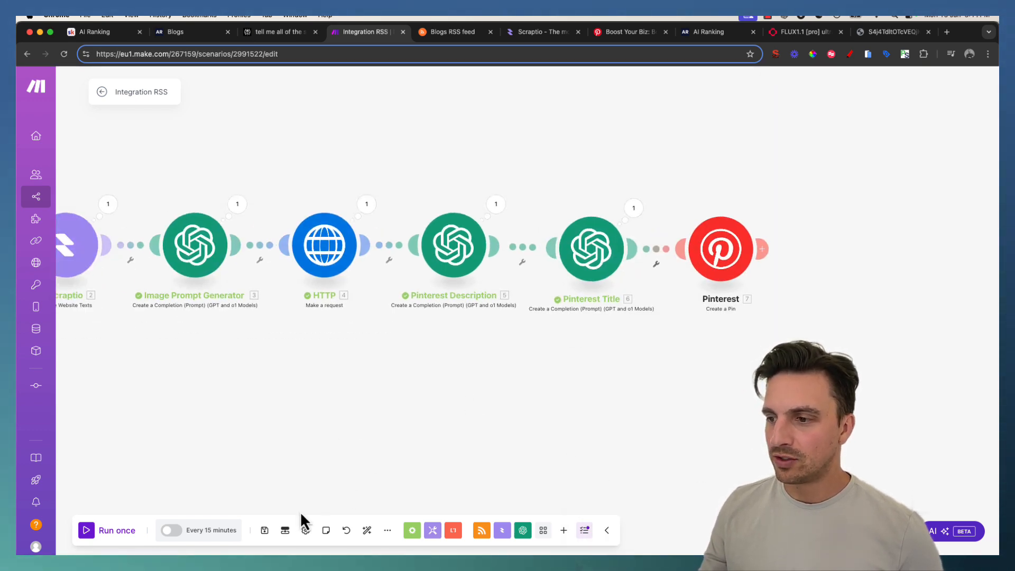
left_click_drag(262, 478, 483, 422)
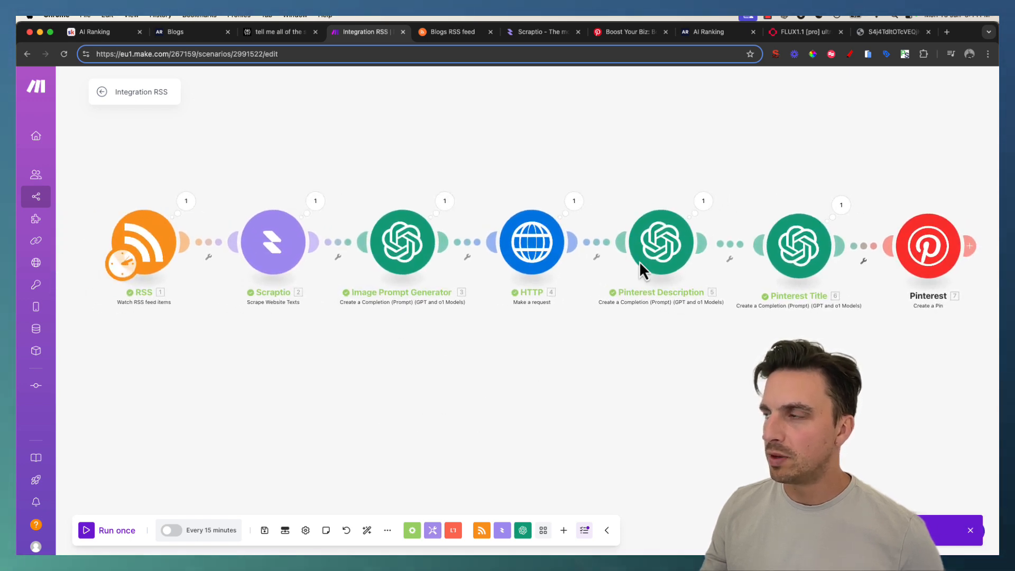
Switch to Pinterest and review the pins already created on the AI Ranking profile
left_click(628, 32)
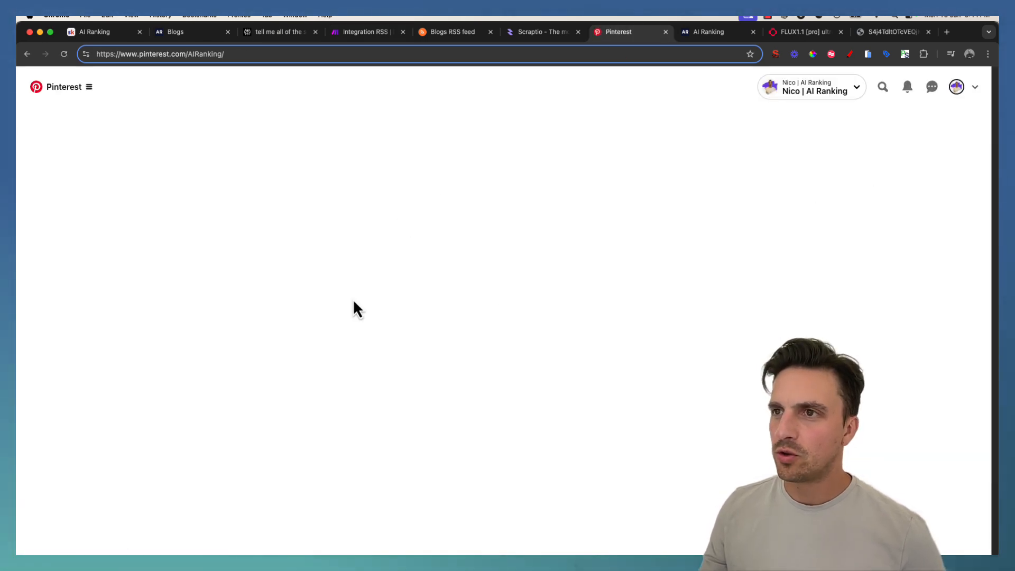
scroll(338, 254, "down", 3)
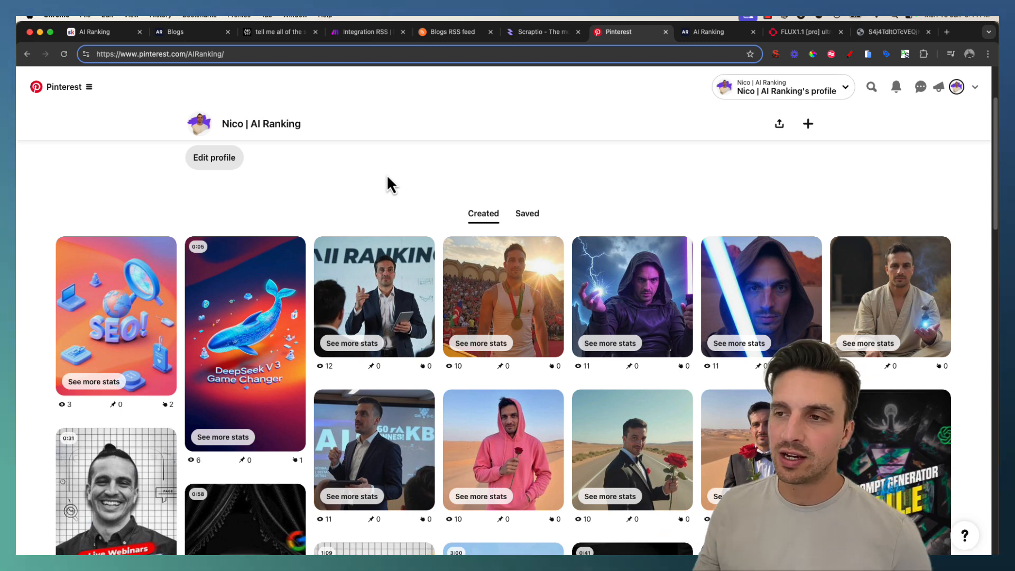
mouse_move(160, 365)
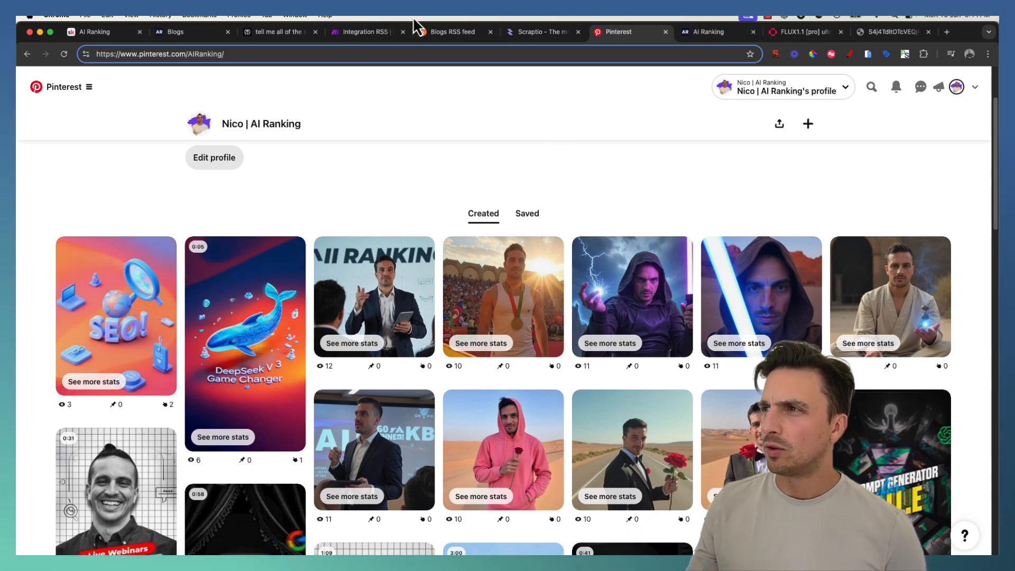
Switch back to Make, set the RSS module to start from All RSS feed items, and run the scenario once
left_click(434, 30)
left_click(370, 32)
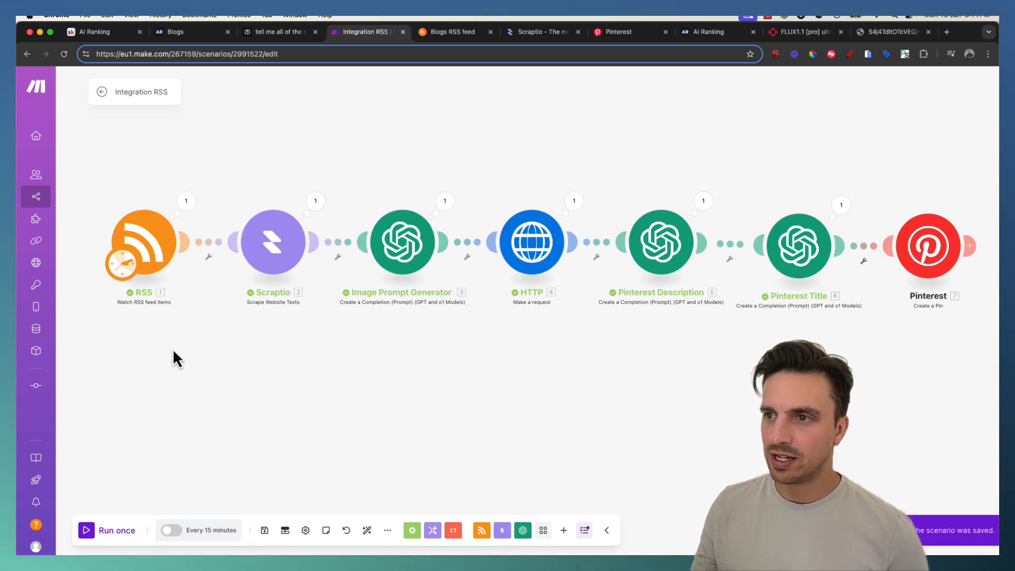
right_click(151, 225)
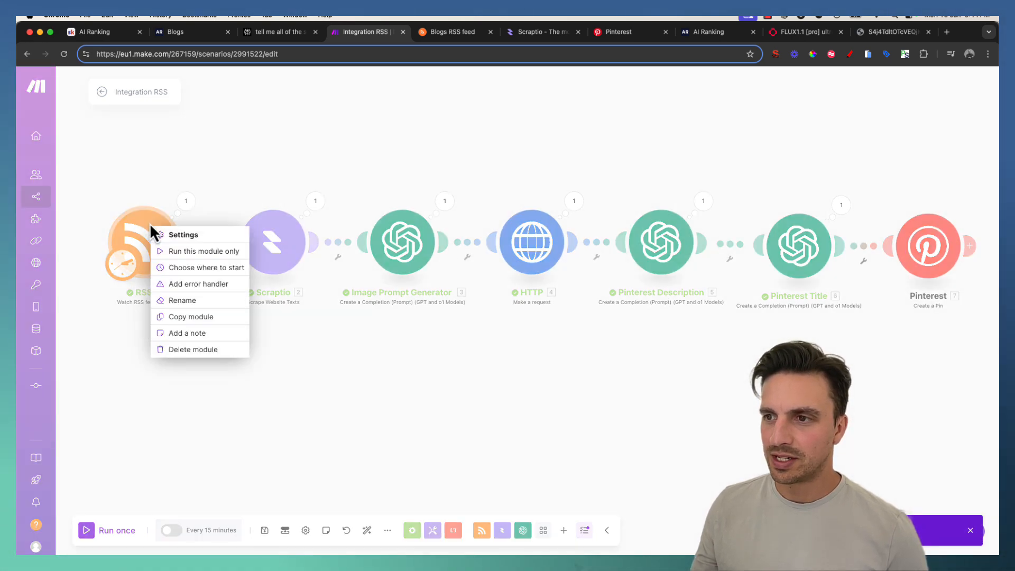
left_click(191, 267)
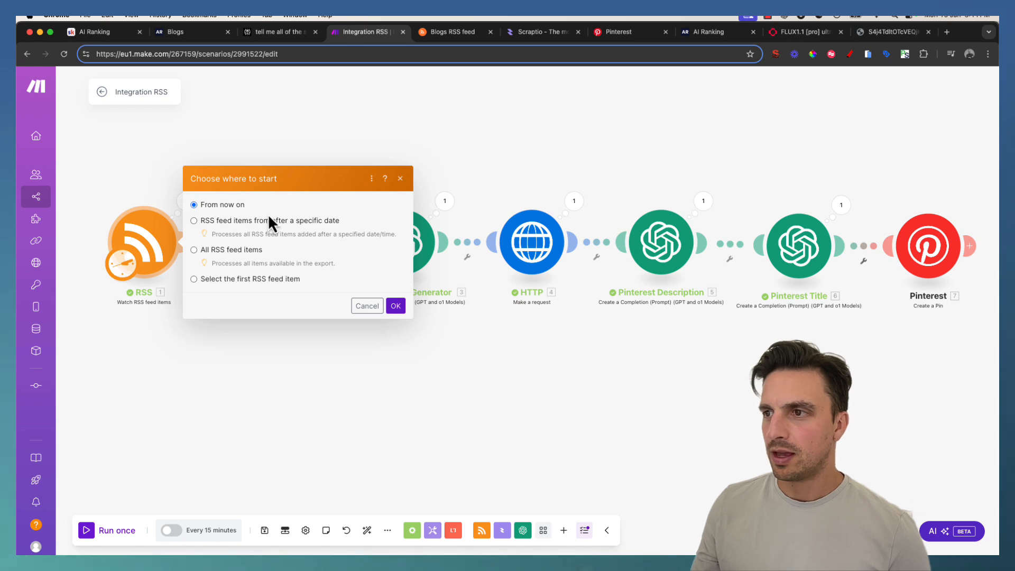
left_click(217, 251)
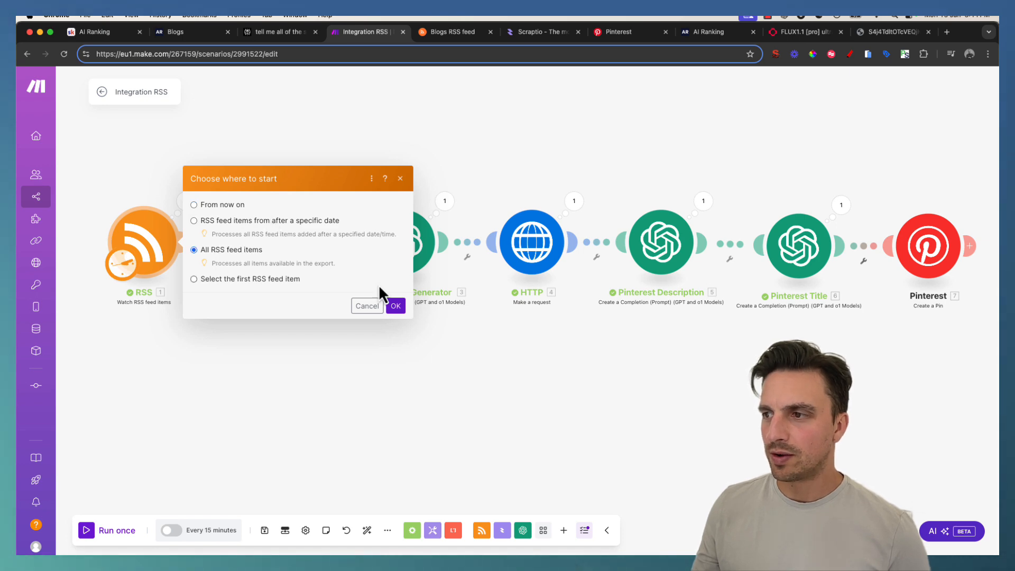
left_click(397, 308)
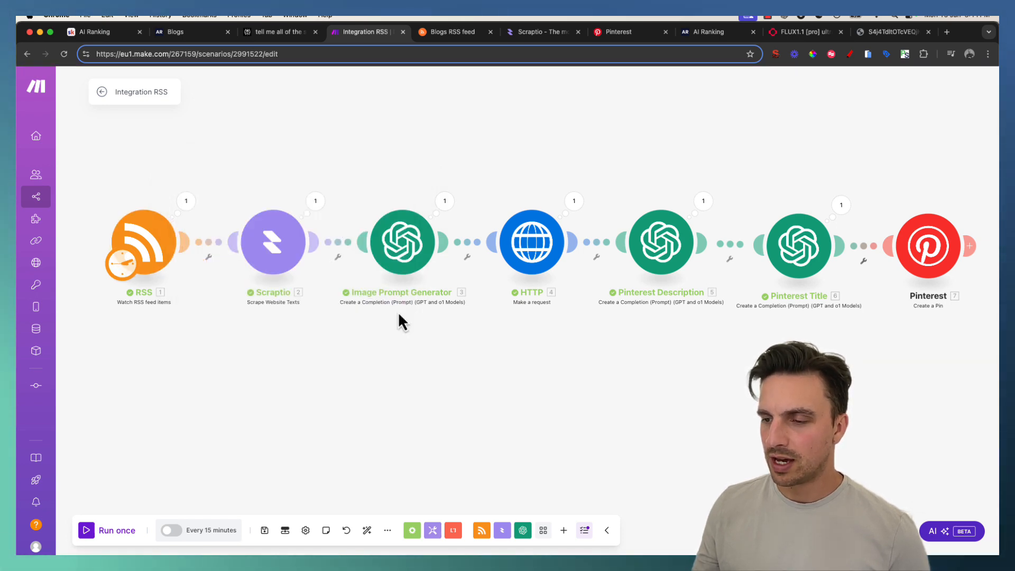
left_click(88, 531)
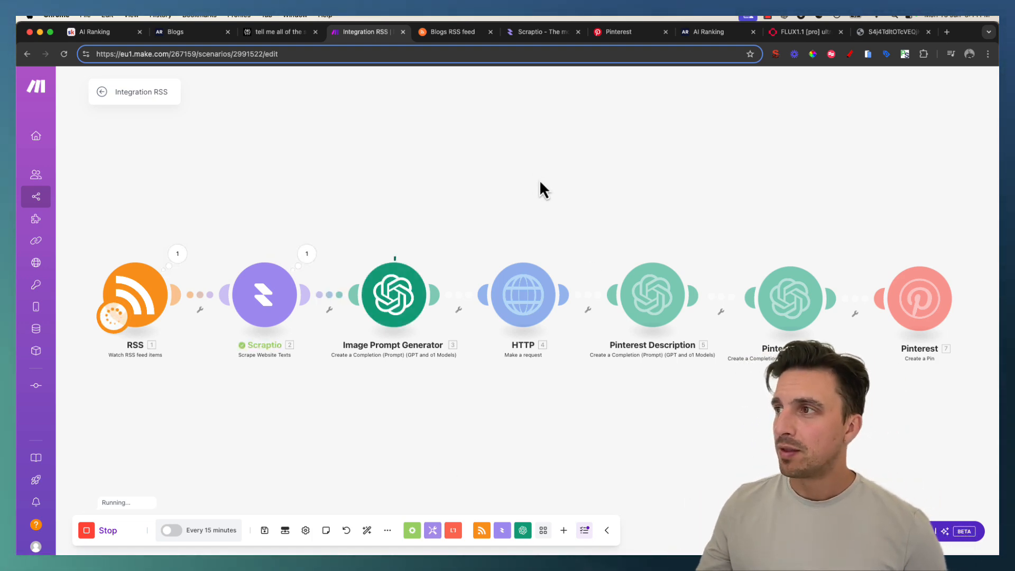
Inspect the existing SEO pin on the Pinterest profile during the run, and check the scenario's progress in Make
left_click(599, 34)
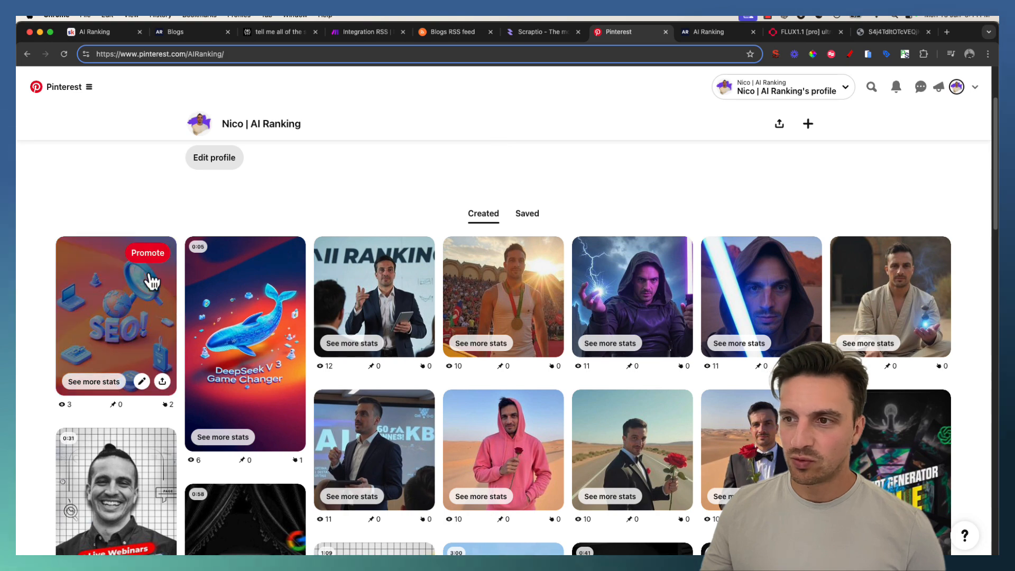
left_click(142, 328)
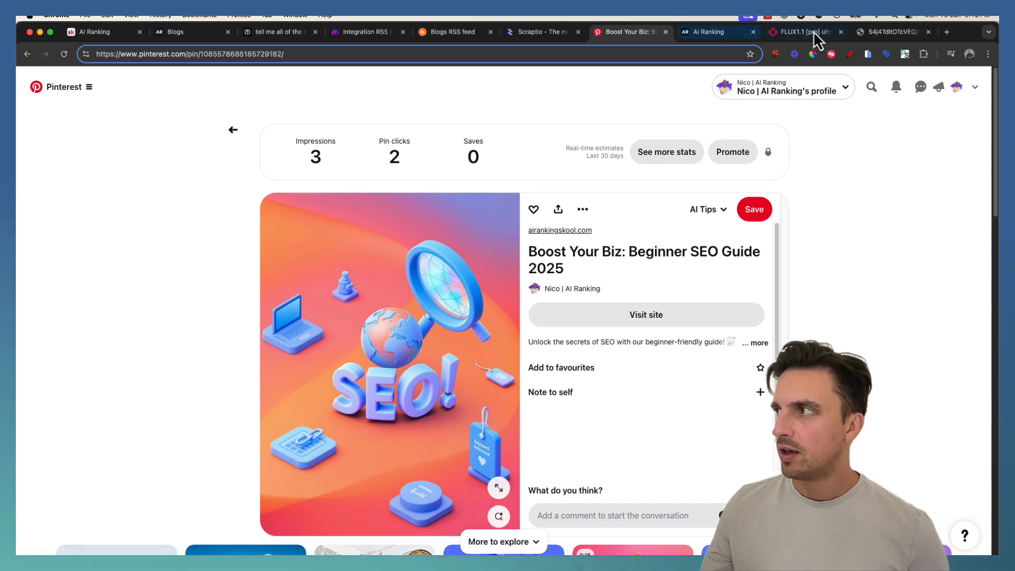
left_click(231, 130)
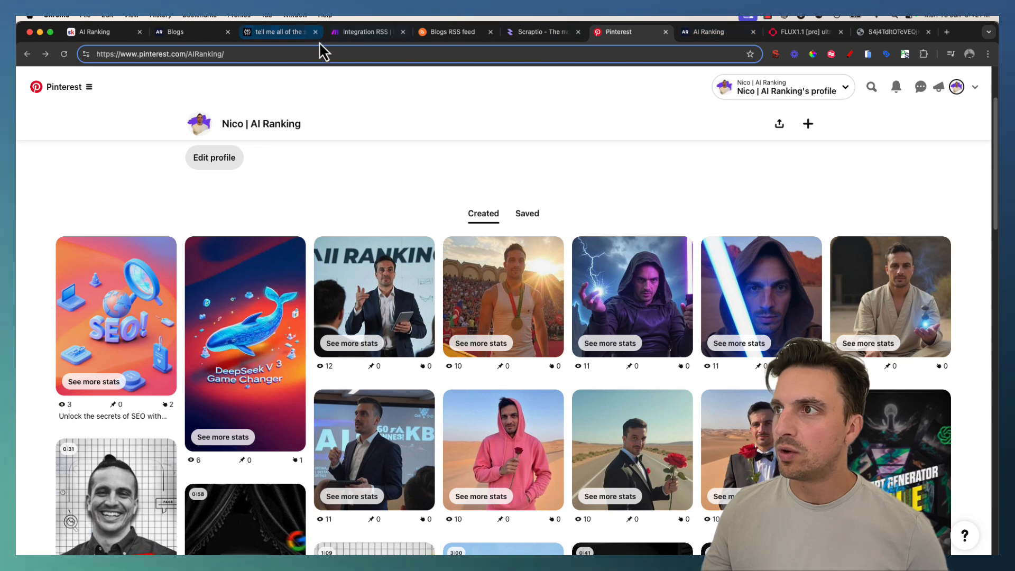
left_click(358, 33)
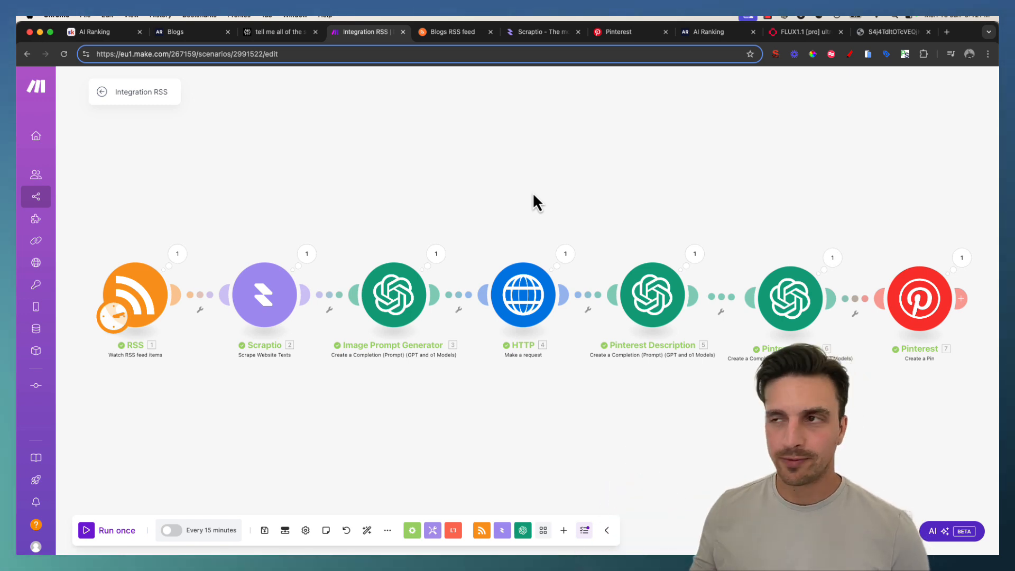
Reload the AI Ranking profile on Pinterest and examine the newly published pin's image, title and description
left_click(607, 34)
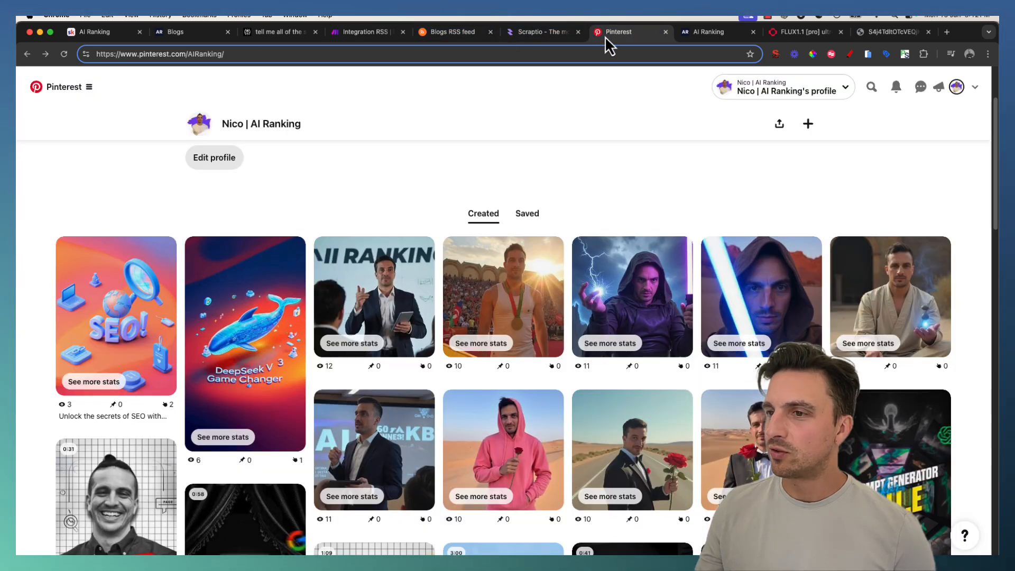
left_click(69, 55)
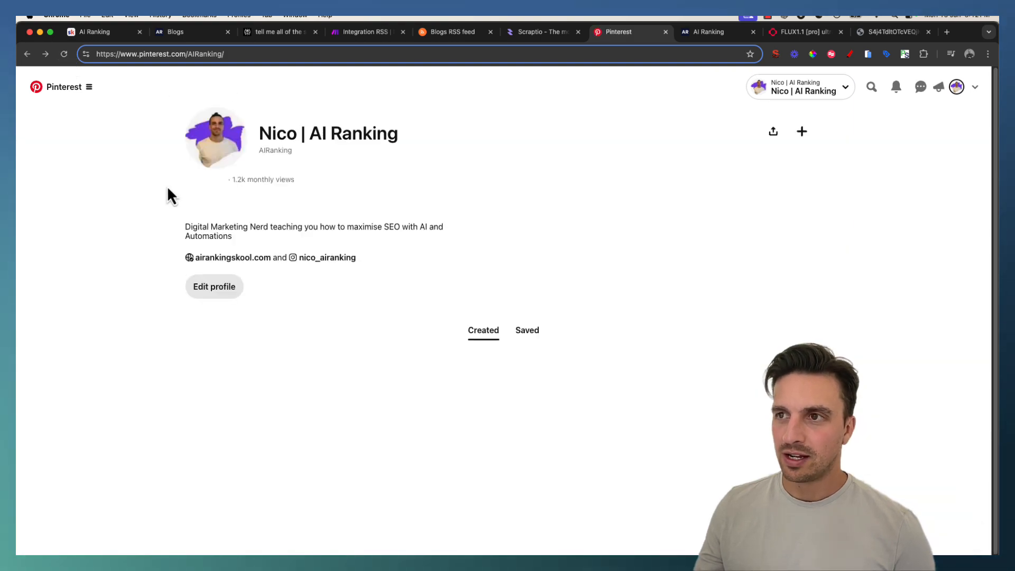
scroll(252, 304, "down", 3)
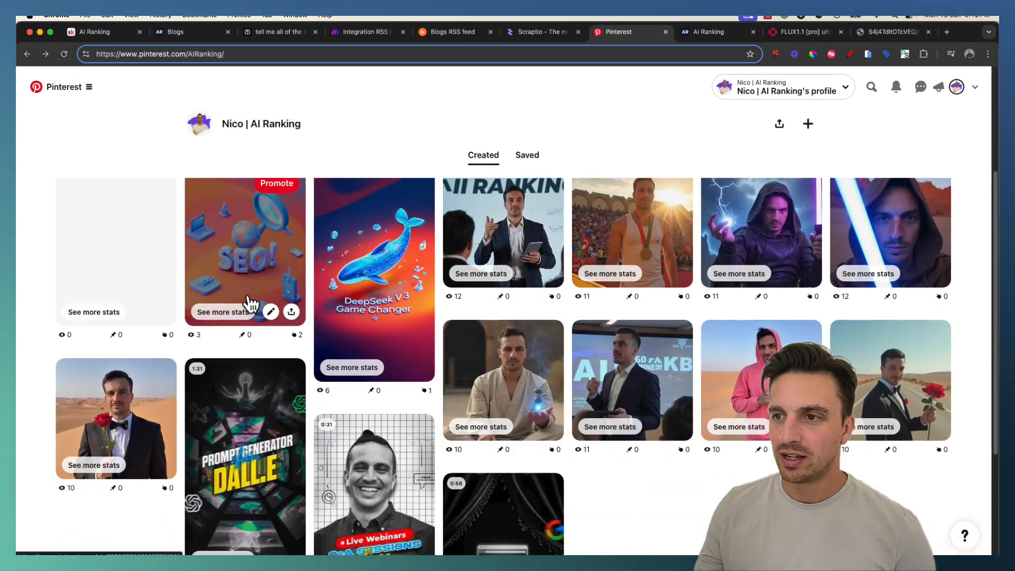
left_click(250, 301)
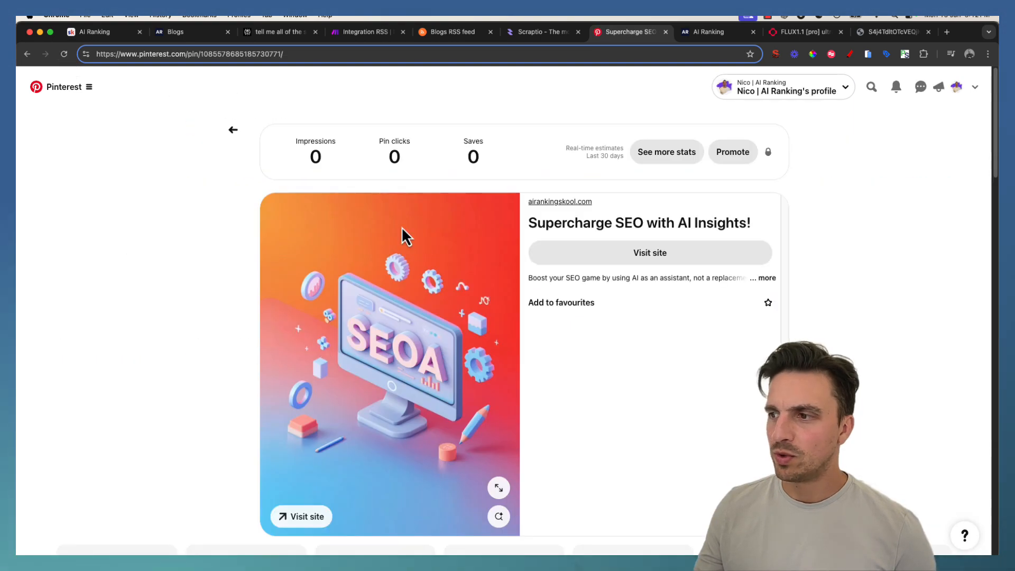
left_click(233, 129)
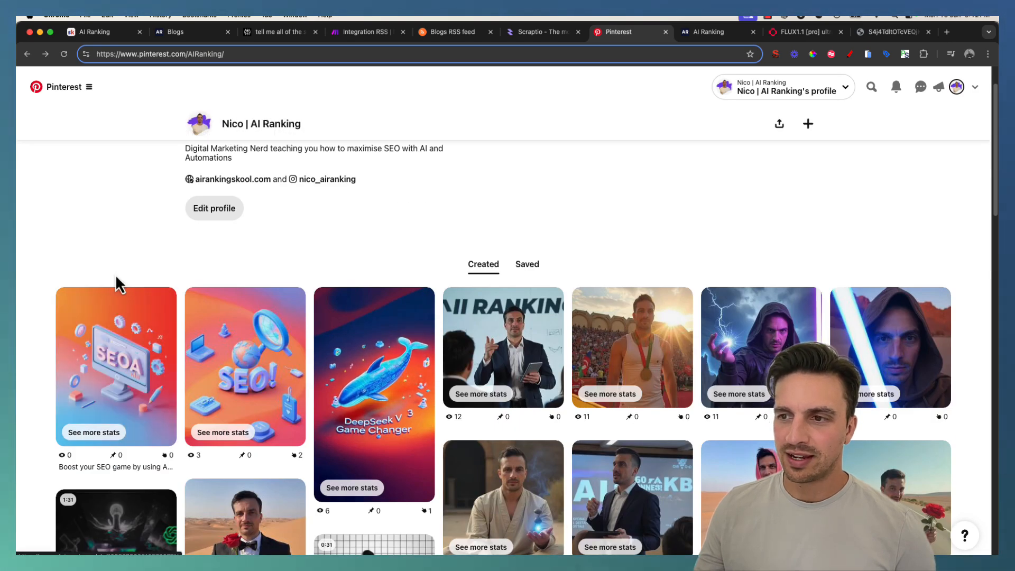
left_click(146, 397)
scroll(576, 315, "down", 3)
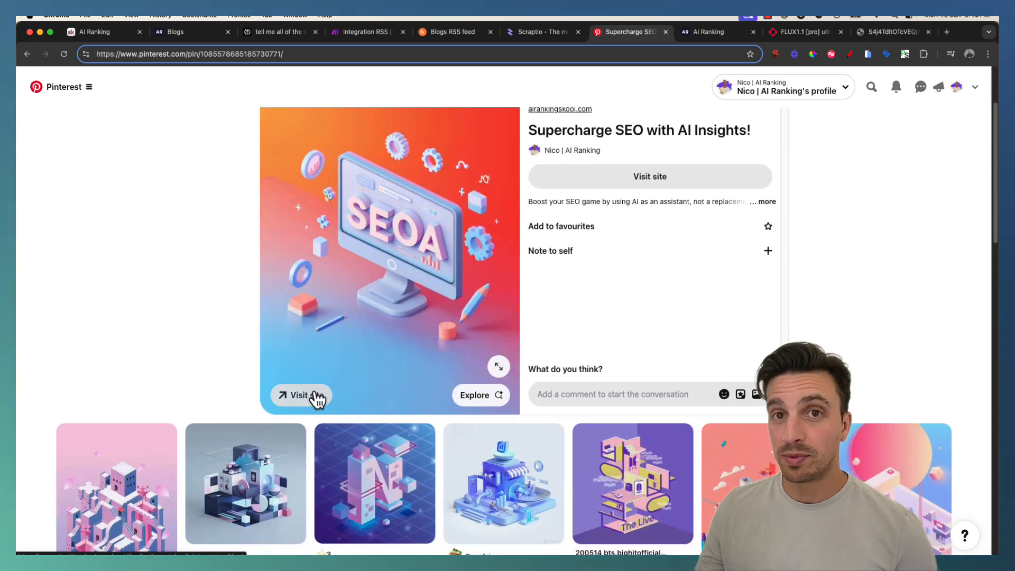
Visit the new pin's linked site and look through the blog post it leads to
left_click(313, 396)
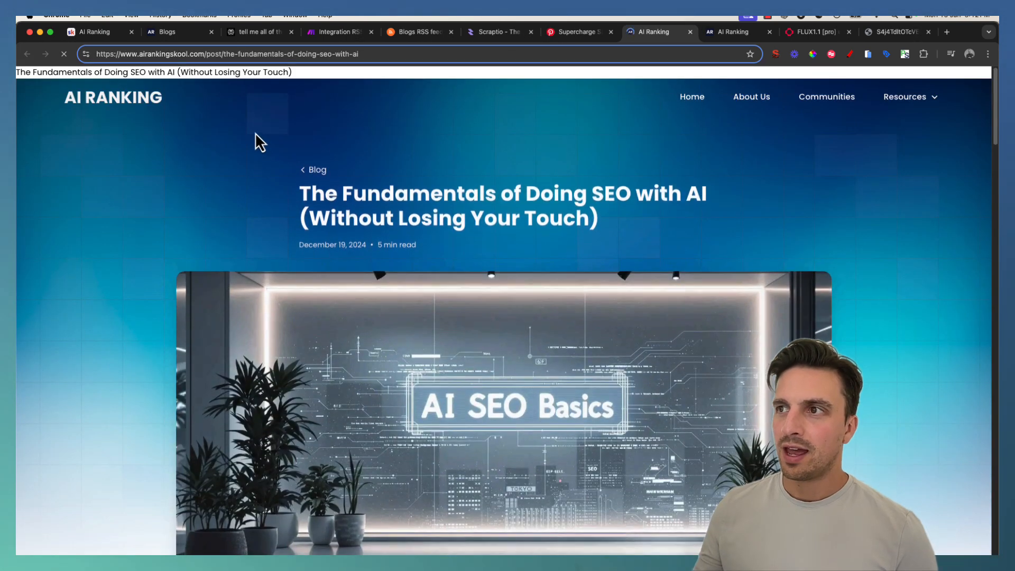
scroll(371, 106, "down", 3)
scroll(383, 119, "down", 15)
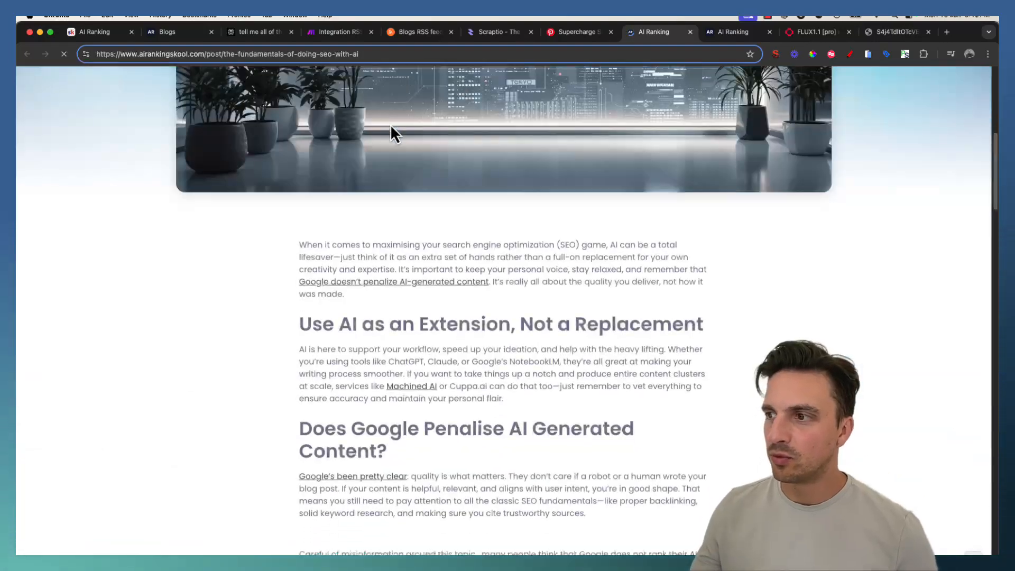
scroll(375, 106, "down", 10)
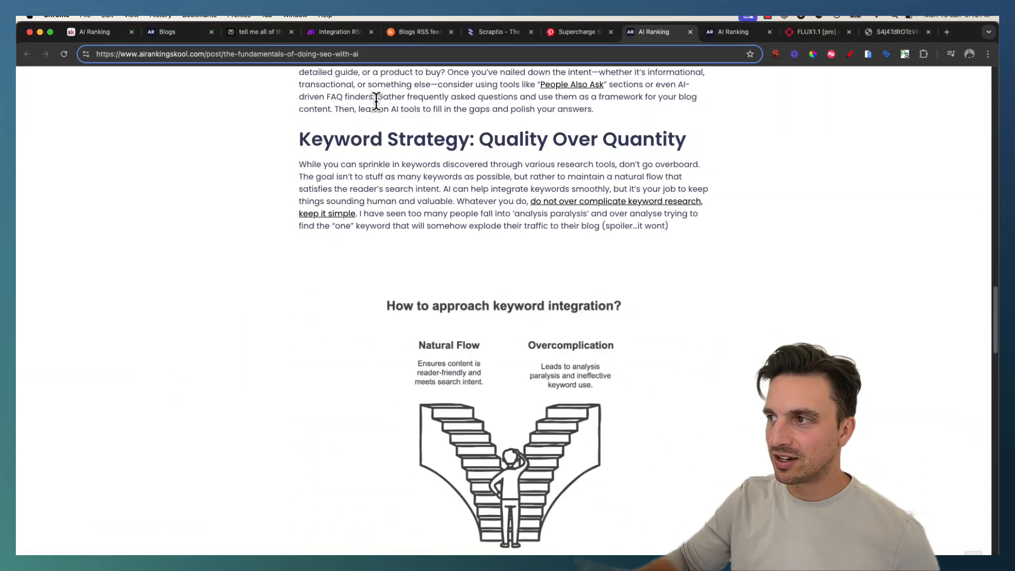
scroll(612, 177, "up", 20)
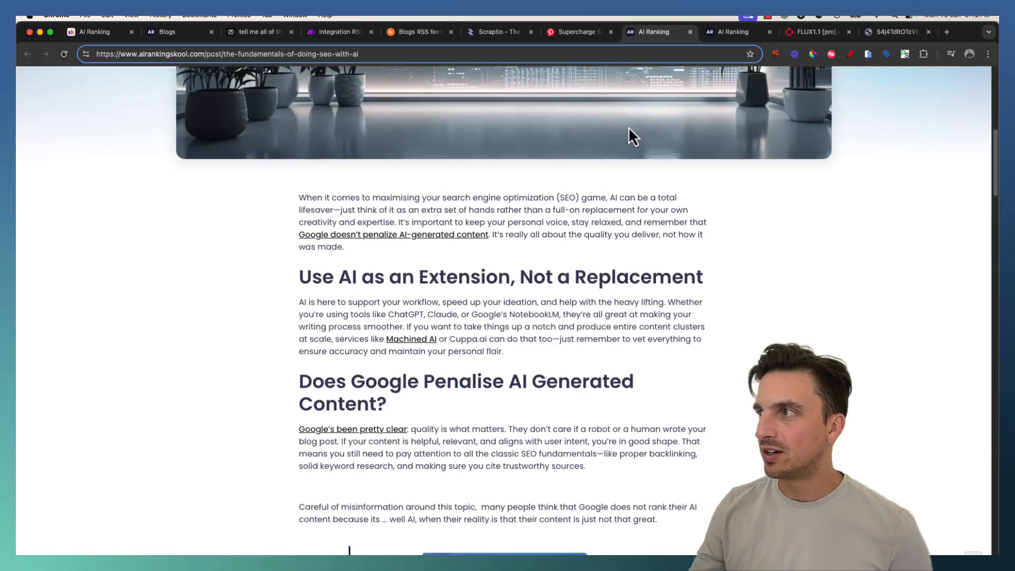
Switch back to Make and set the RSS trigger's schedule to run the scenario on days of the week
left_click(415, 34)
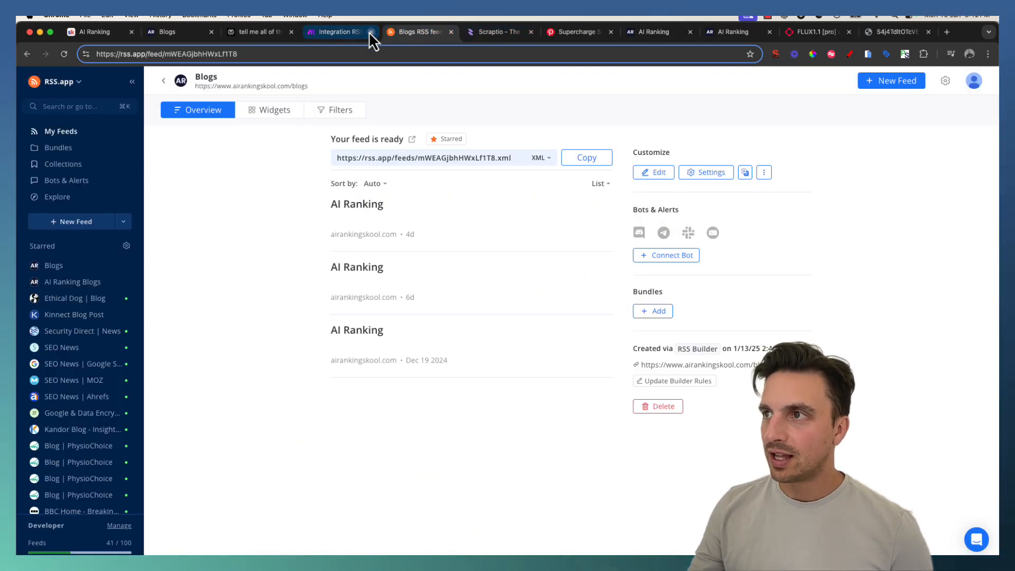
left_click(338, 34)
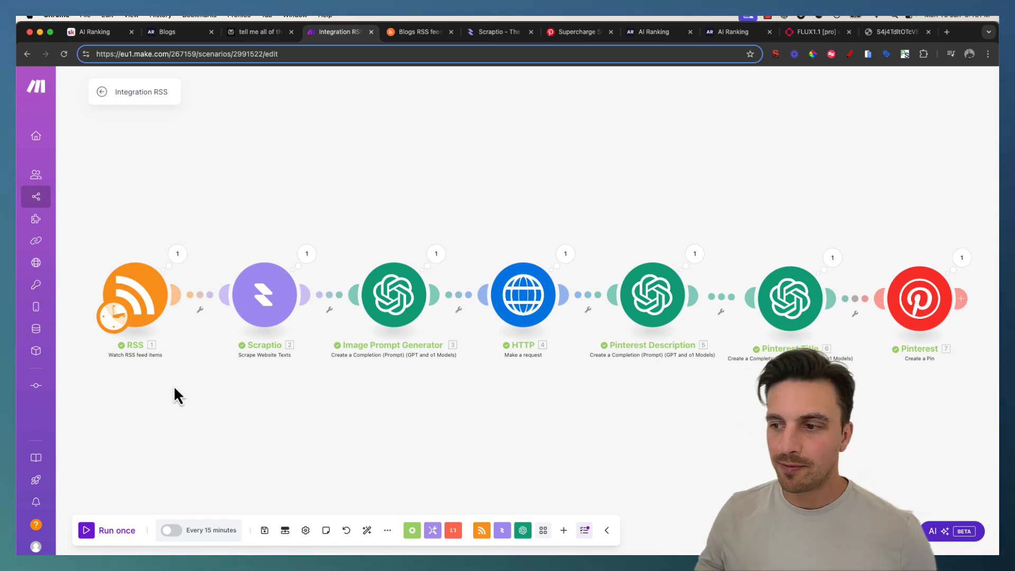
left_click_drag(170, 398, 240, 387)
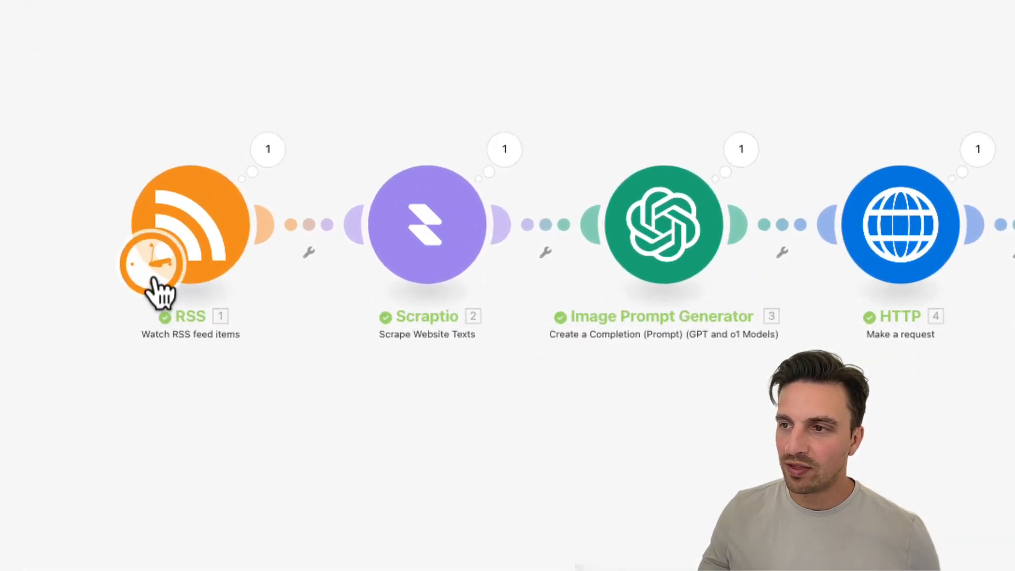
left_click(168, 289)
left_click(409, 168)
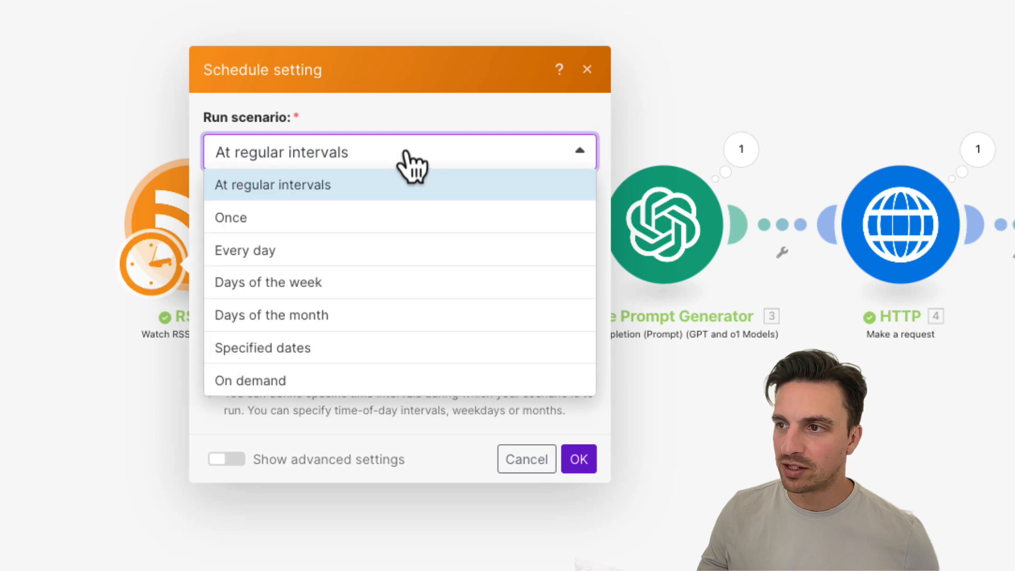
left_click(386, 286)
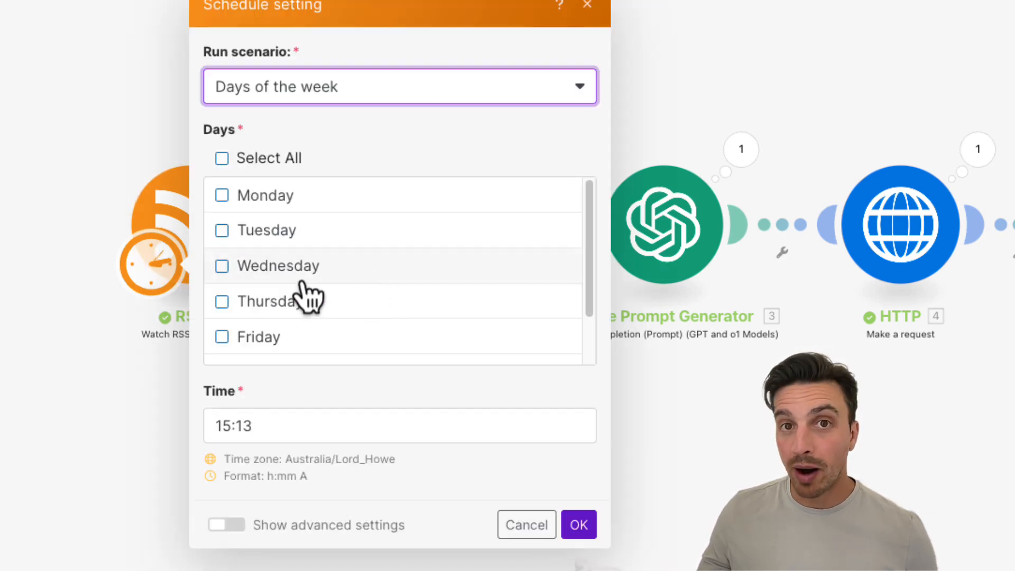
Schedule the runs for Monday, Wednesday and Friday at 3:13 PM and save the schedule settings
left_click(223, 195)
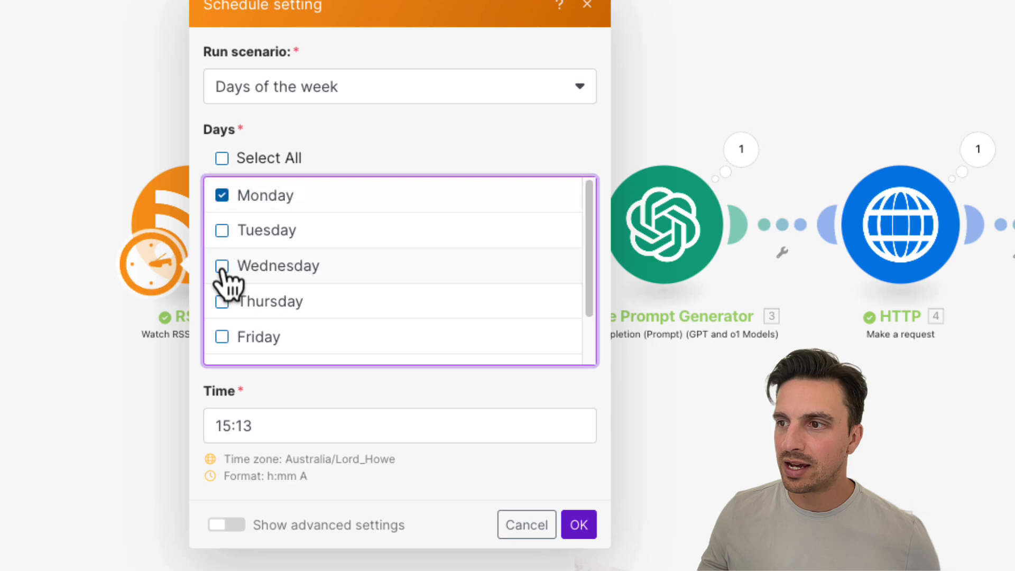
left_click(223, 338)
left_click(295, 427)
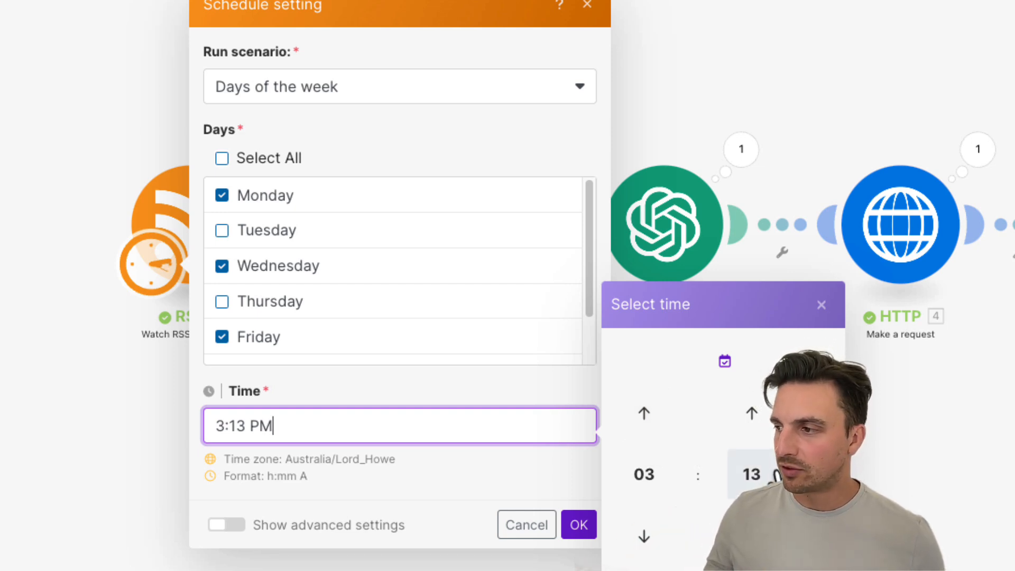
left_click(580, 531)
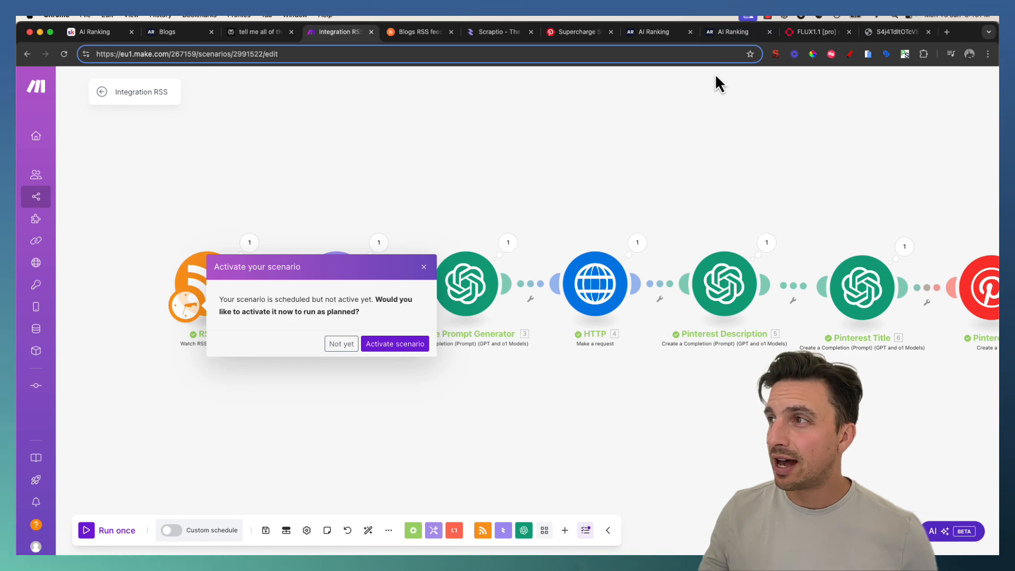
Look over the published SEO pin on Pinterest, return to Make and dismiss the scenario activation prompt
left_click(579, 34)
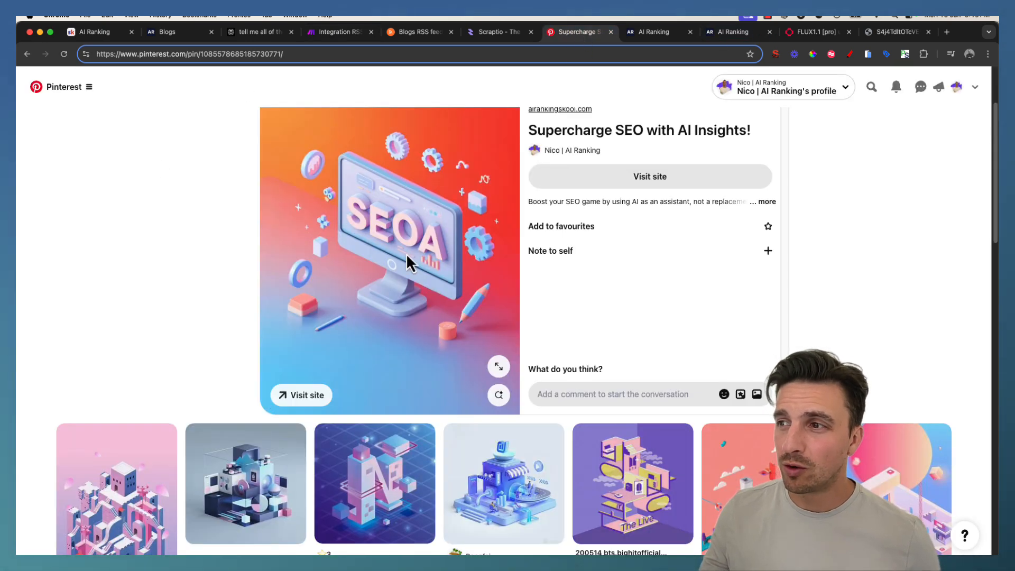
scroll(409, 247, "up", 3)
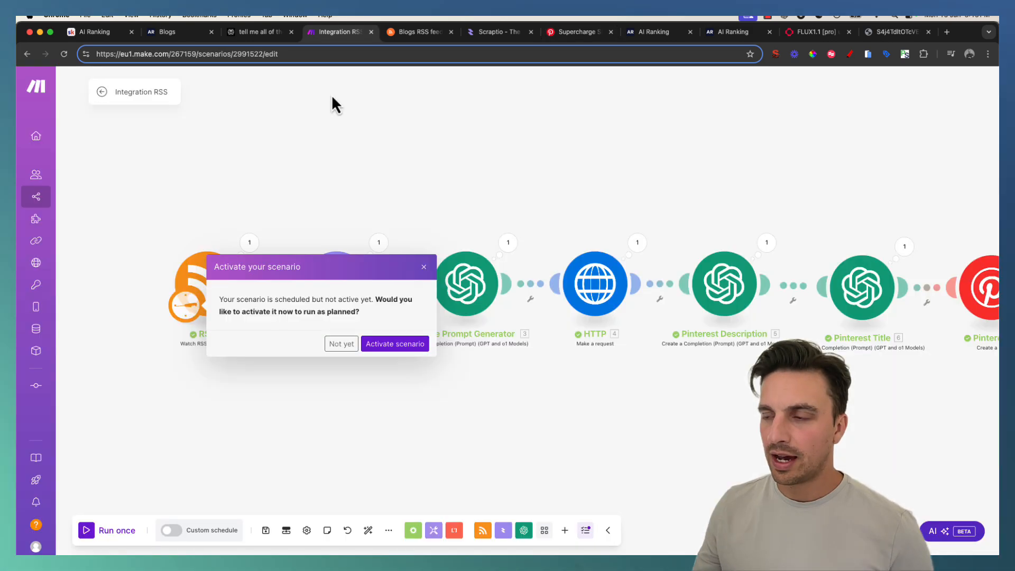
key("Escape")
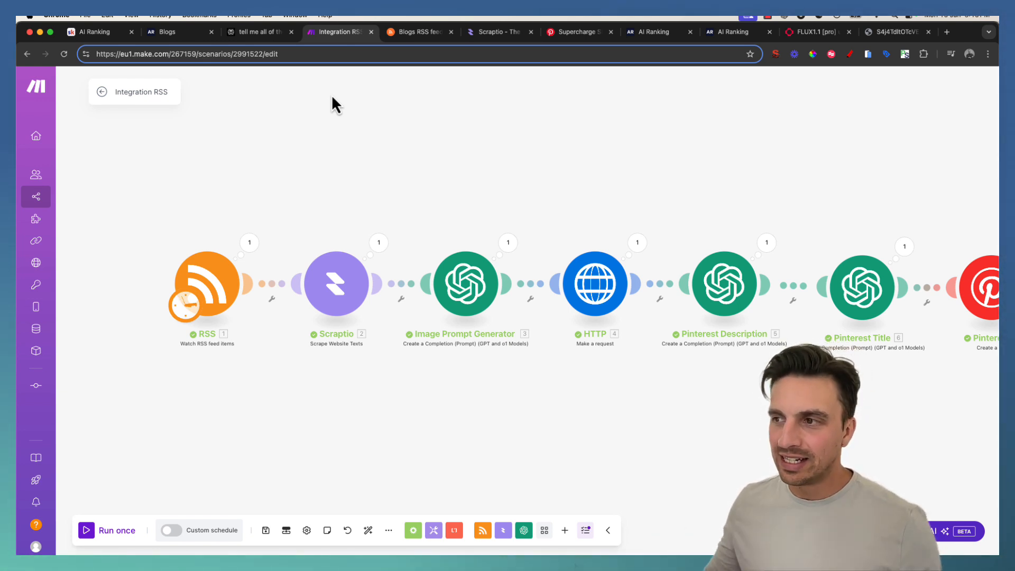
left_click_drag(431, 138, 371, 136)
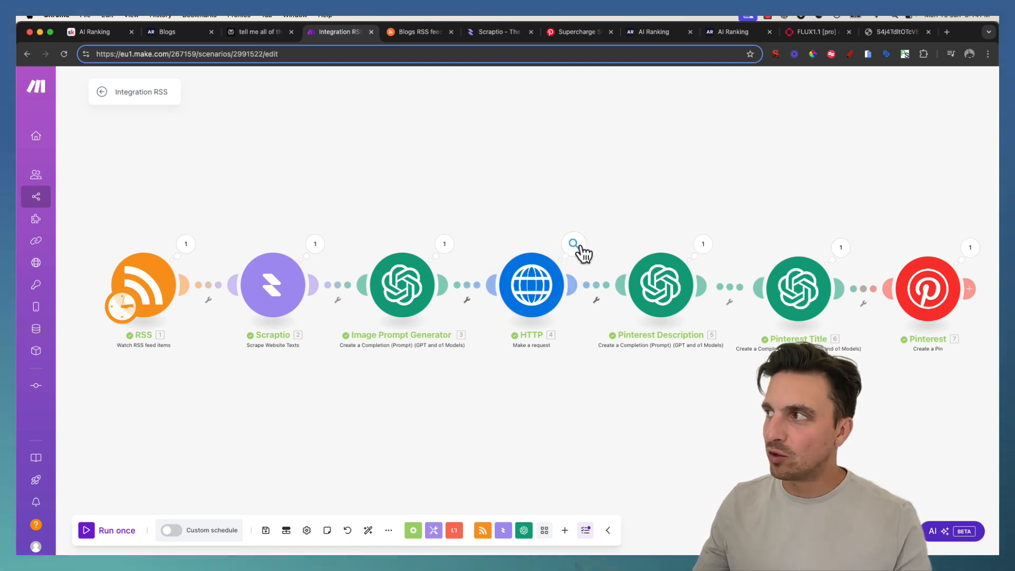
View the fal.ai FLUX1.1 [pro] ultra playground and the AI Ranking Skool community, and return to the Make scenario
left_click(830, 33)
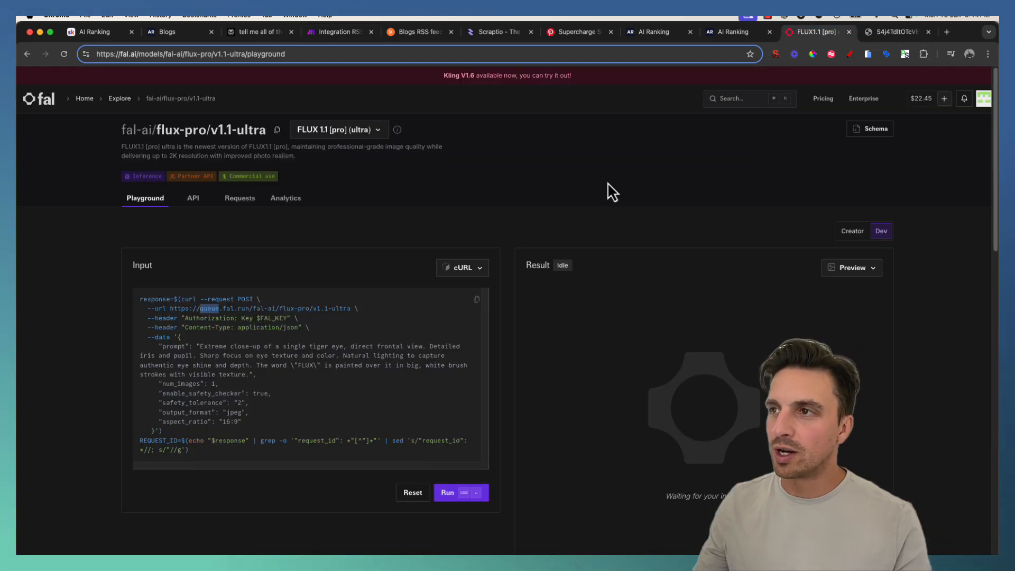
key("super+1")
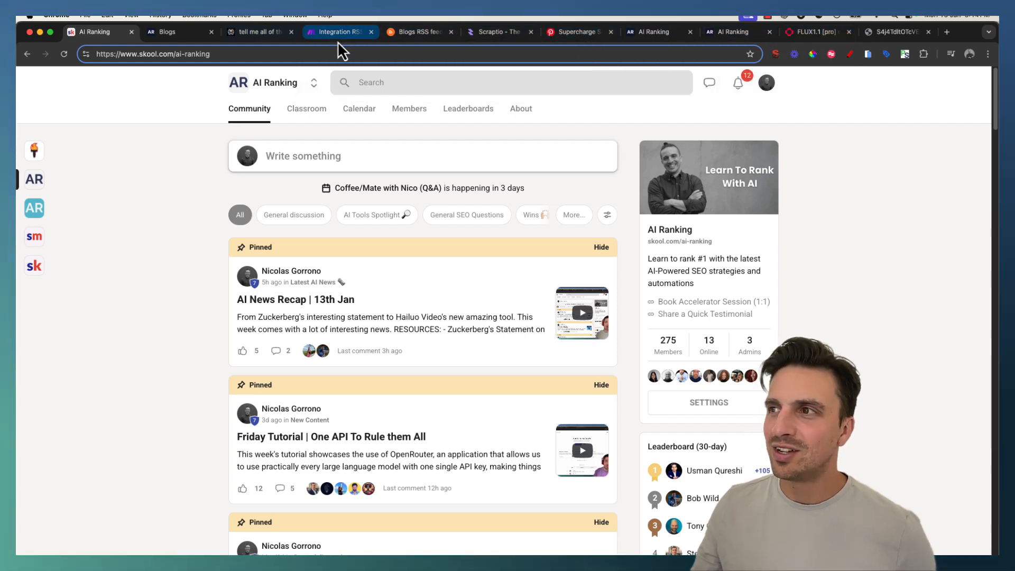
left_click(317, 33)
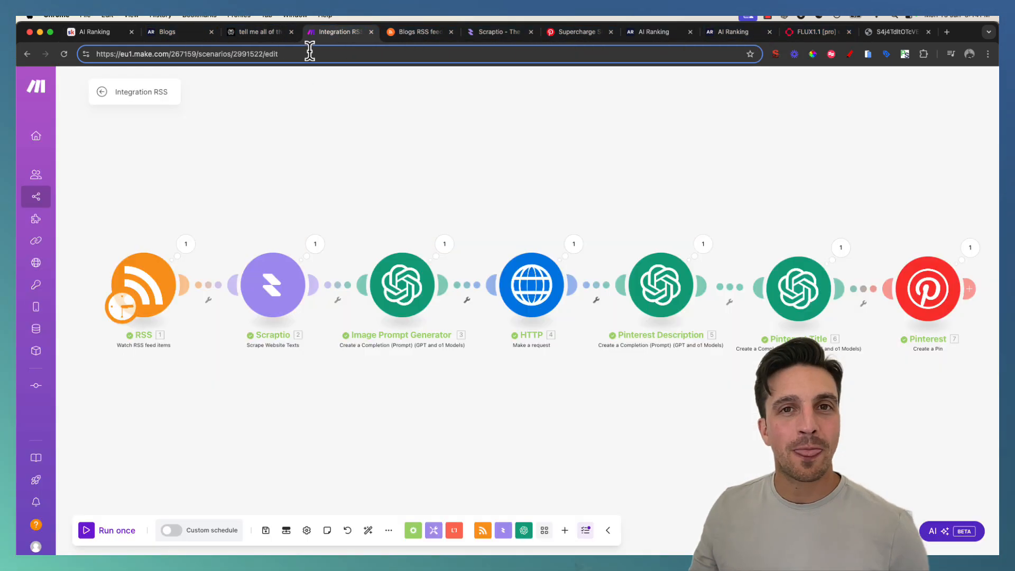